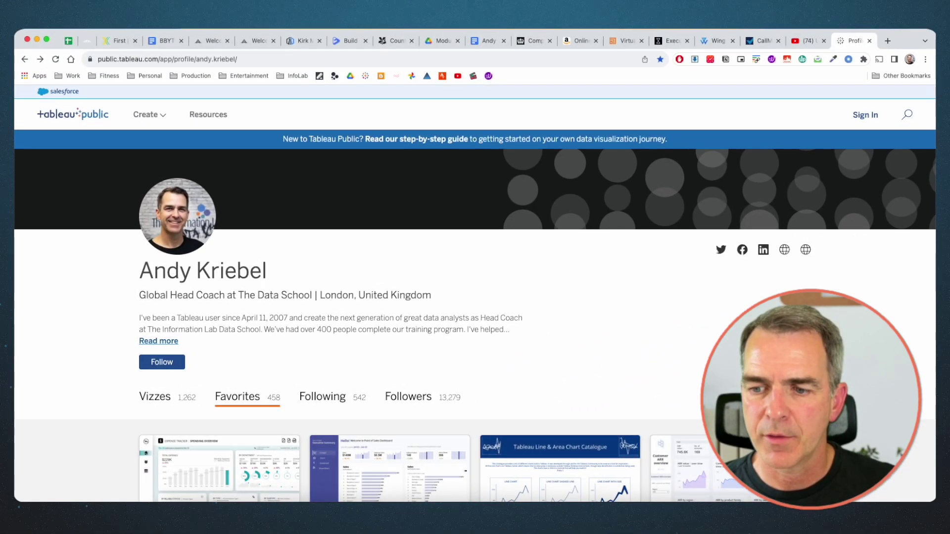
Download the Superstore Overview Dashboard from Tableau Public as a Tableau Workbook file
scroll(475, 292, down, 15)
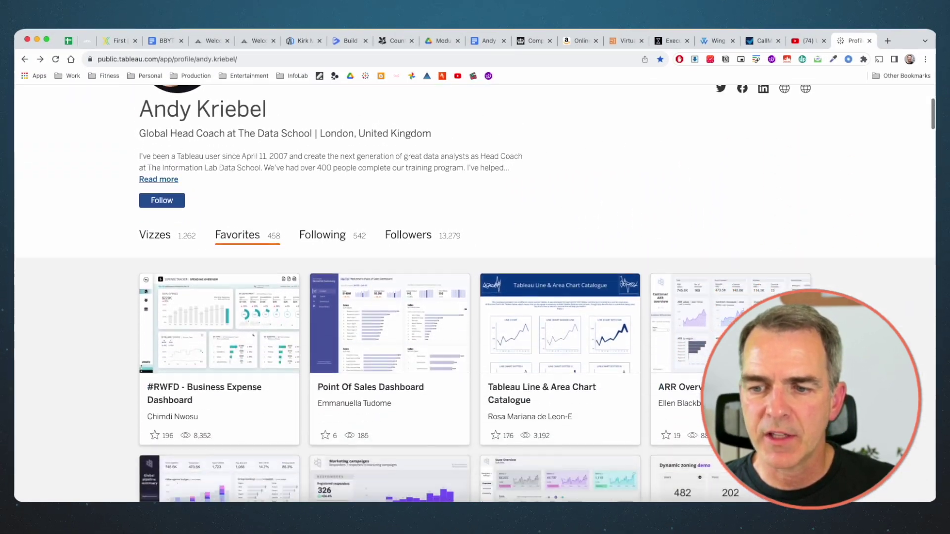
scroll(475, 292, down, 20)
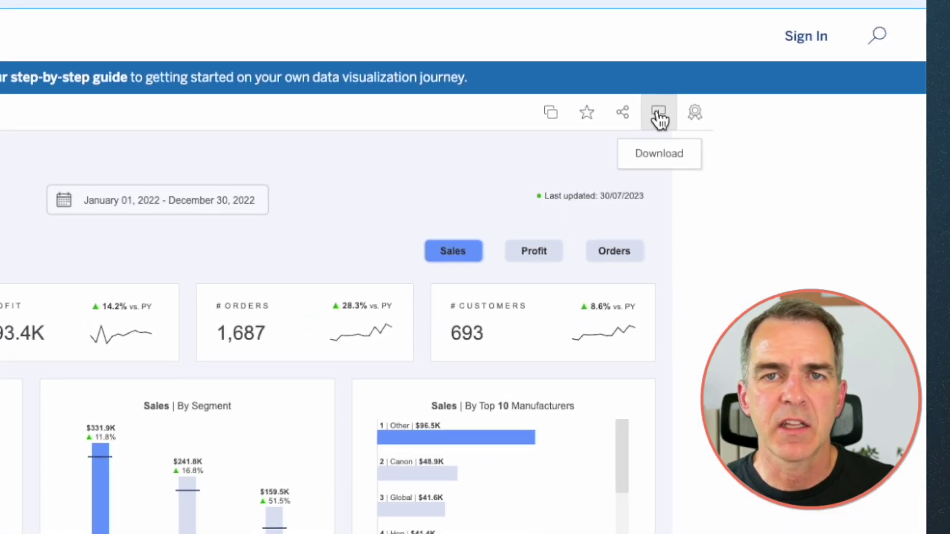
click(779, 159)
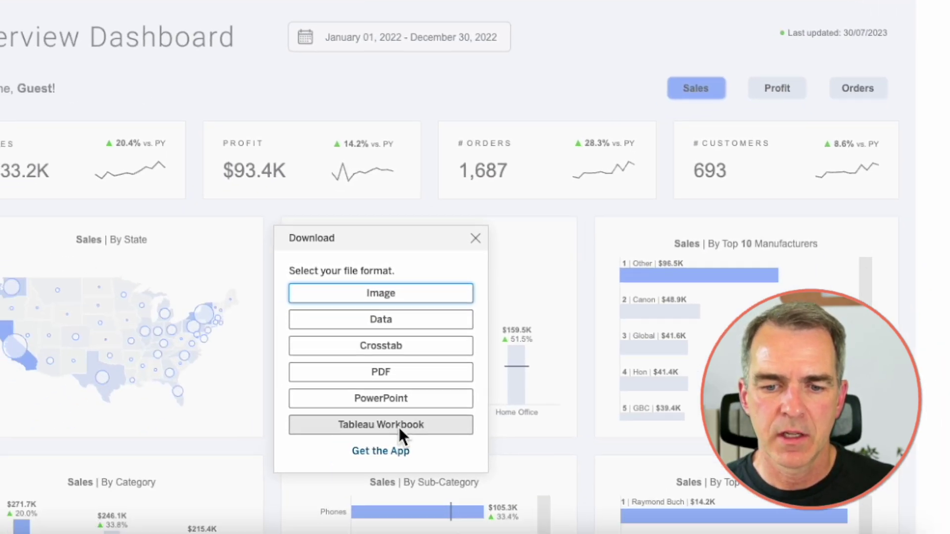
click(400, 426)
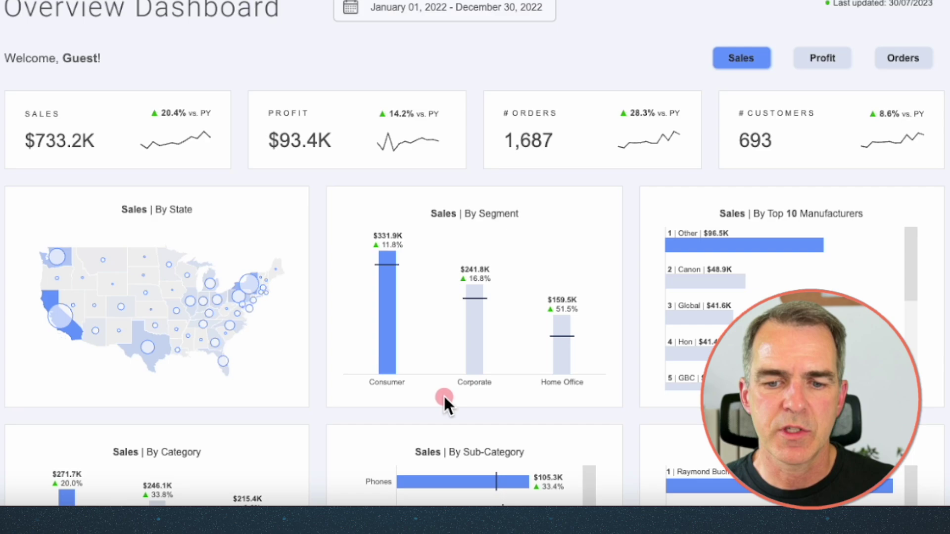
click(509, 399)
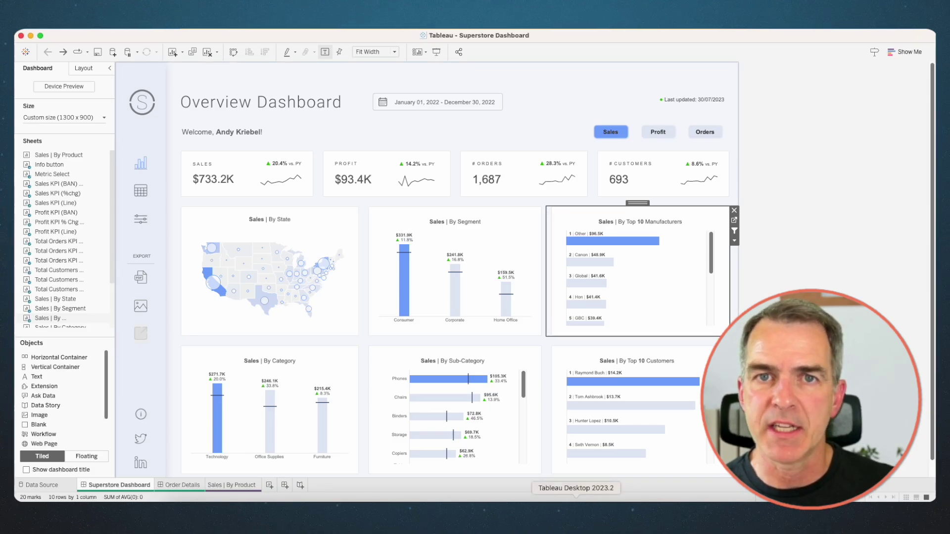
Check the soft drink sales data, connect soft_drink_sales.csv as a new data source, and add a blank worksheet
click(490, 517)
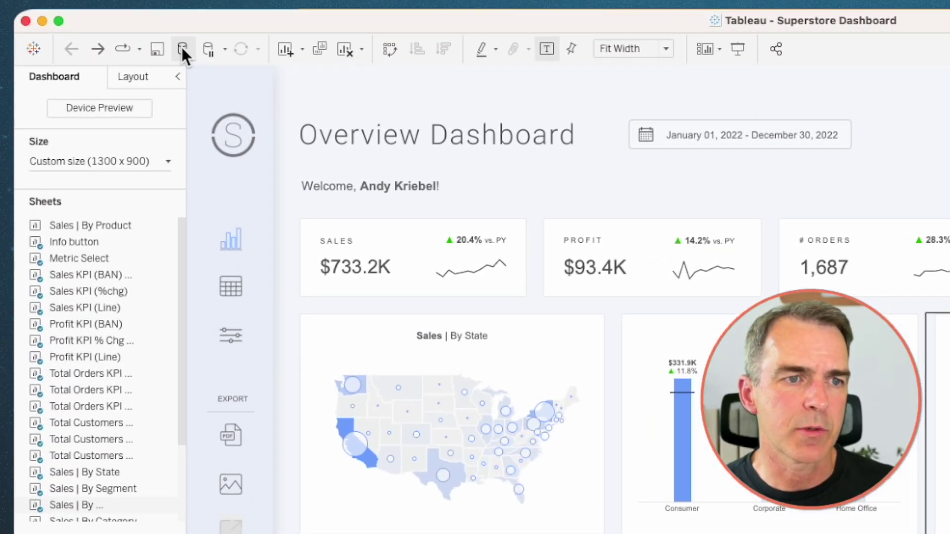
click(182, 48)
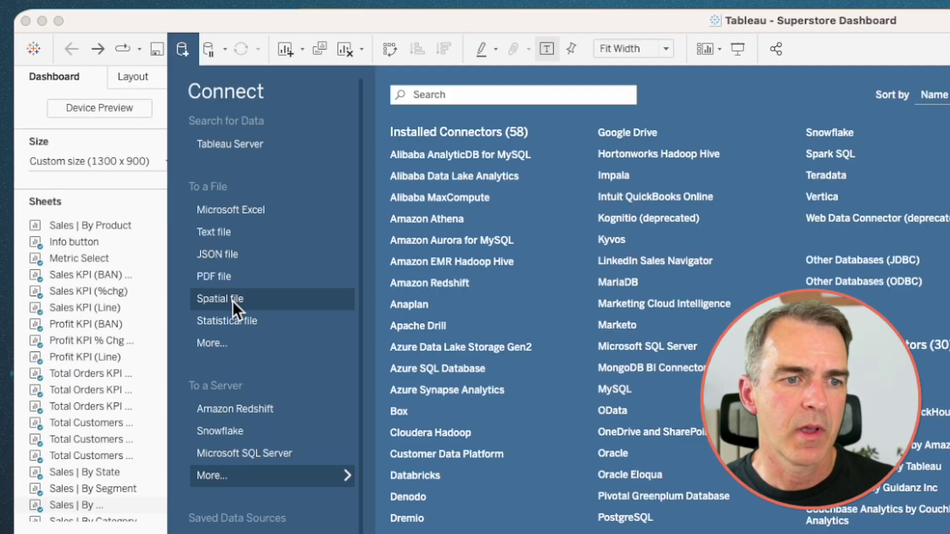
click(232, 342)
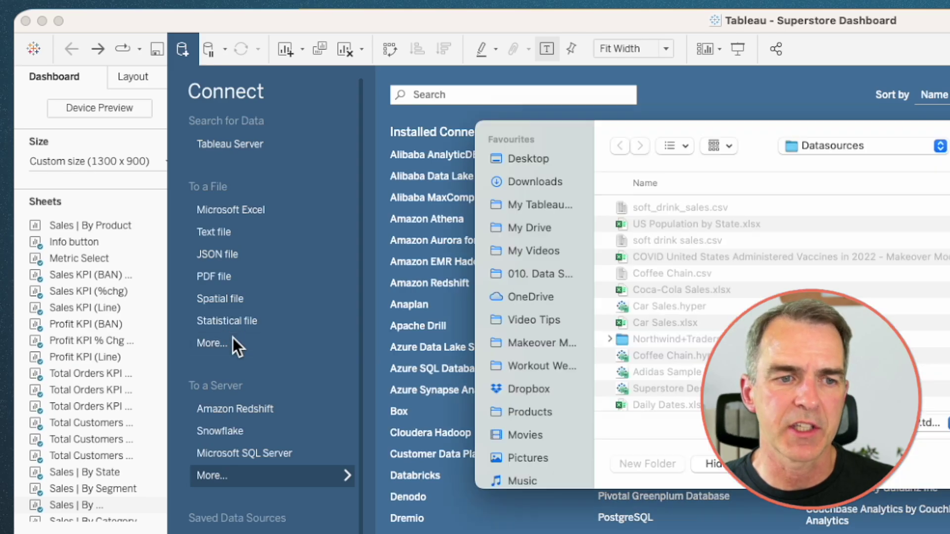
click(665, 206)
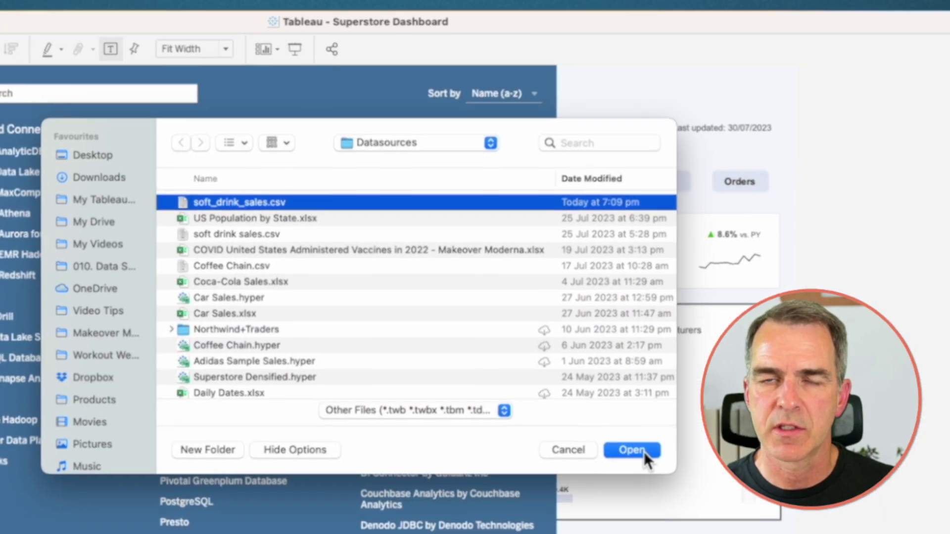
click(638, 465)
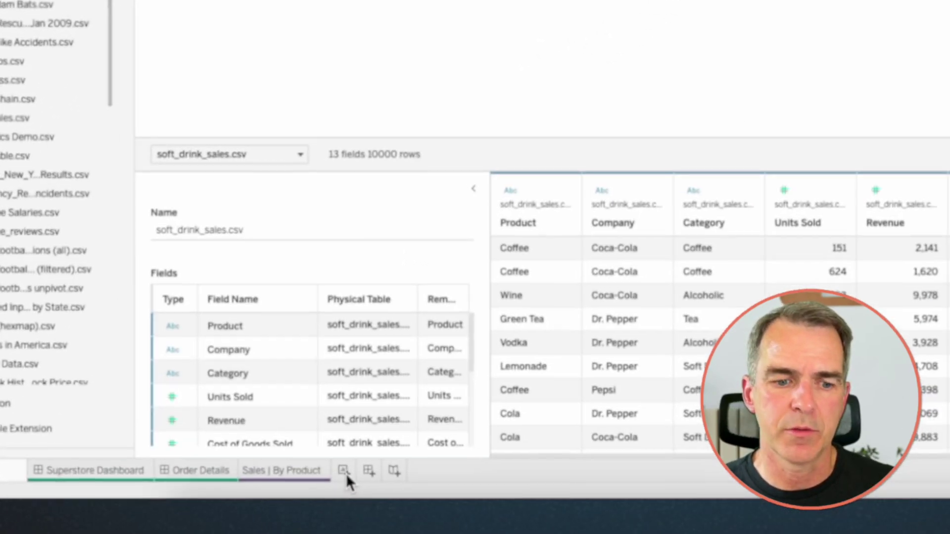
click(270, 485)
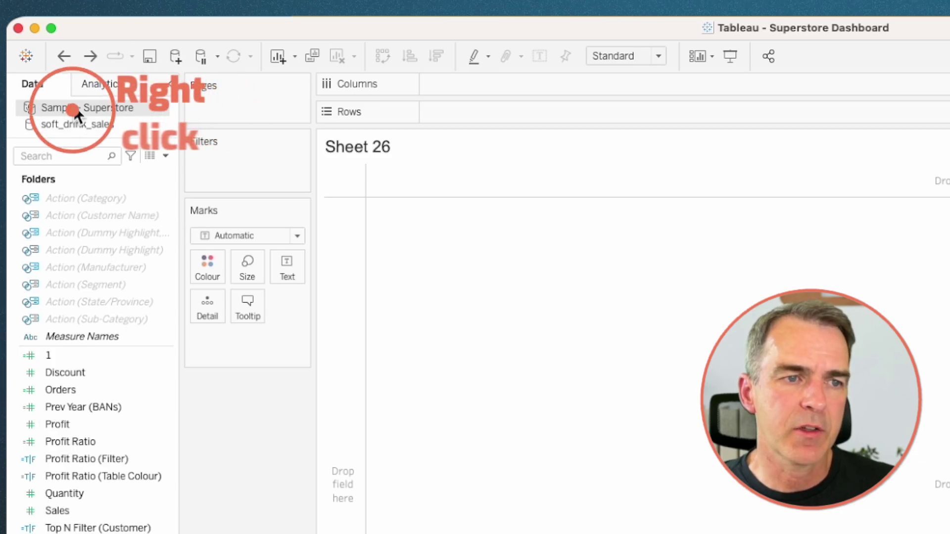
Replace Sample - Superstore with soft_drink_sales, accepting removal of the three invalid Category and Sub-Category sorts
right_click(74, 109)
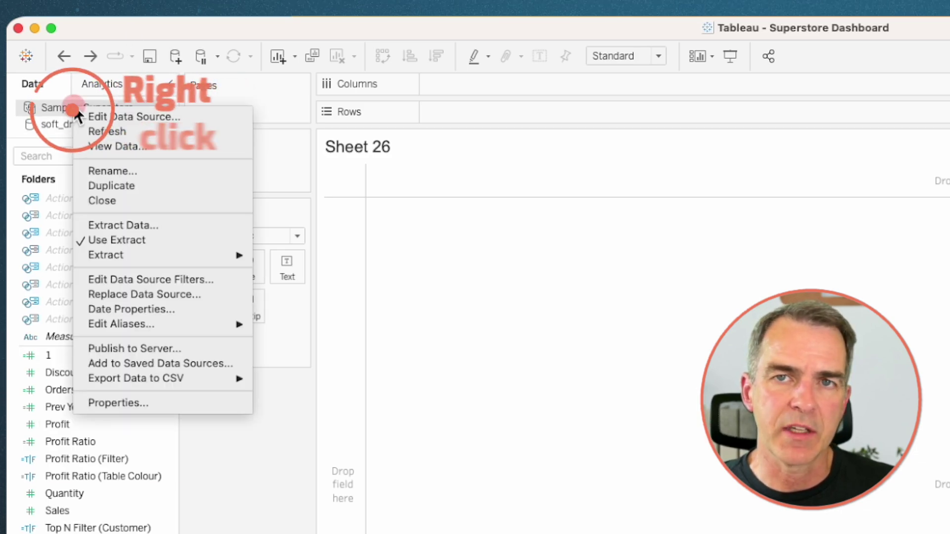
click(142, 296)
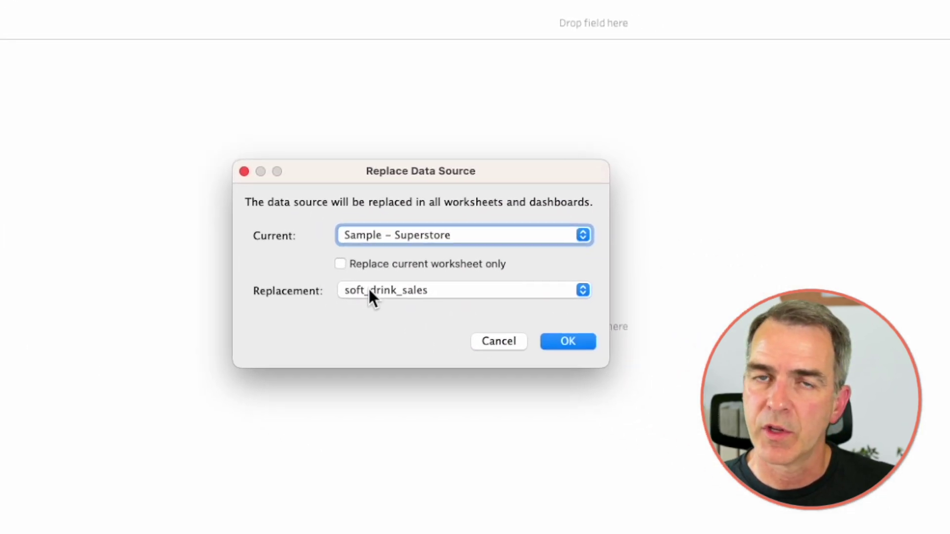
click(369, 289)
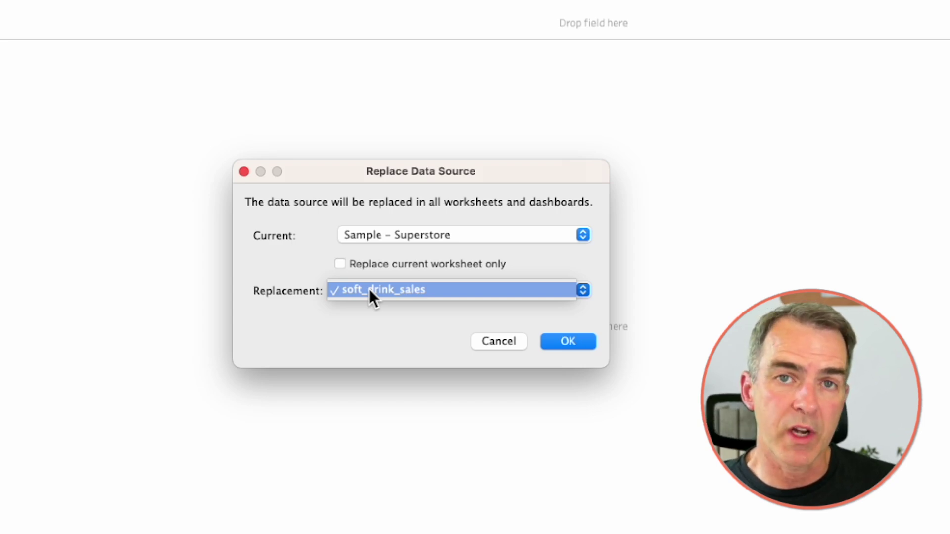
click(369, 289)
click(581, 342)
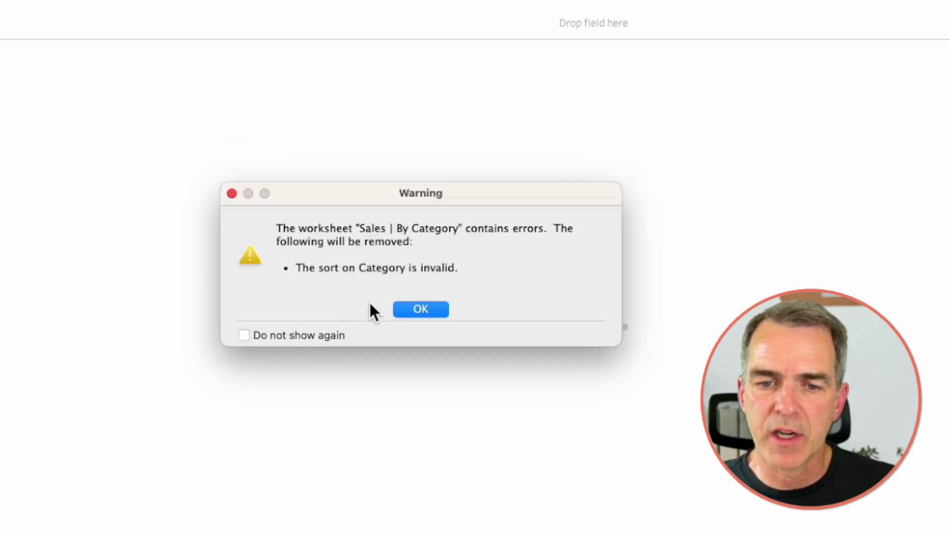
click(421, 309)
click(420, 309)
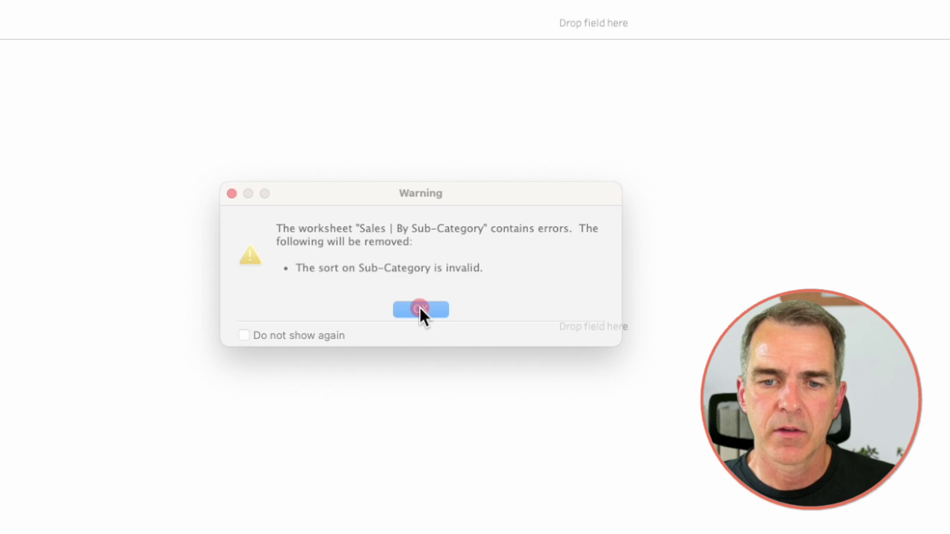
click(421, 310)
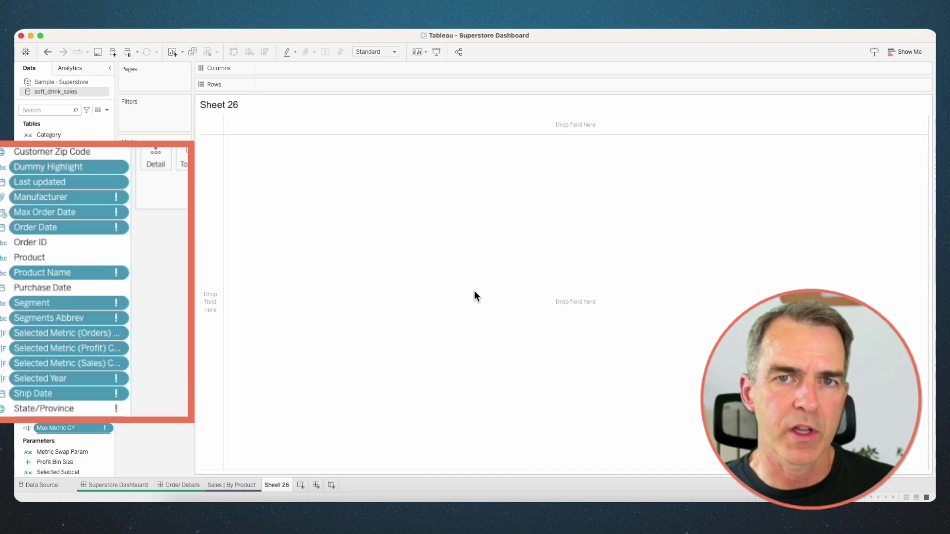
Close the Sample - Superstore data source
click(53, 81)
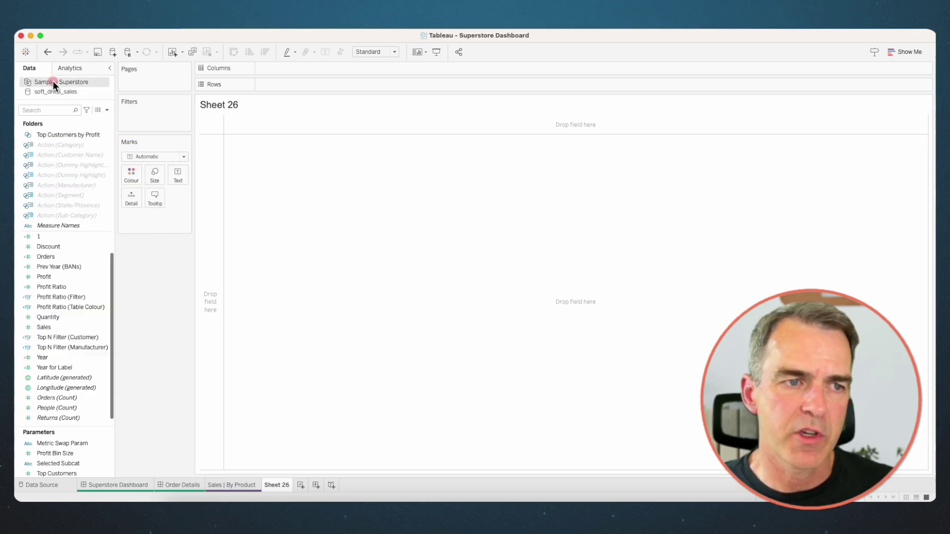
right_click(54, 83)
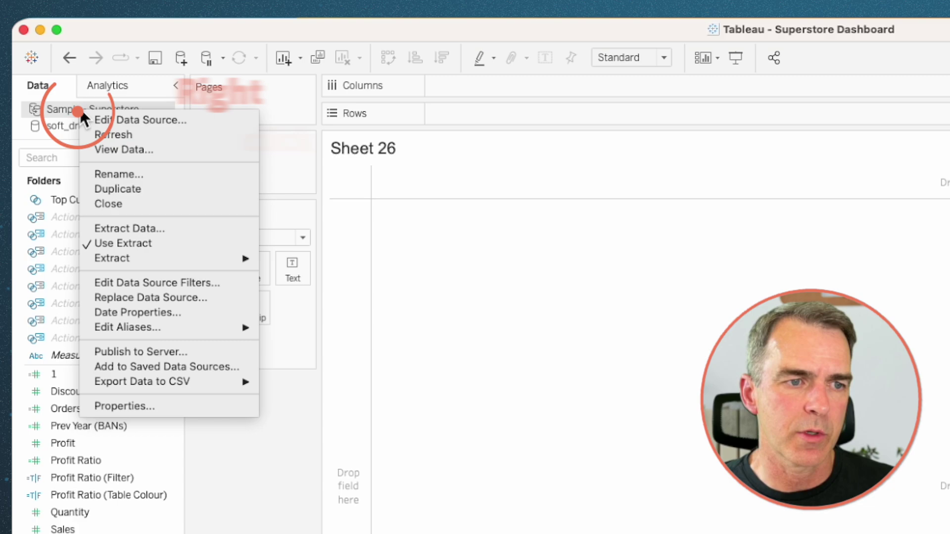
click(108, 204)
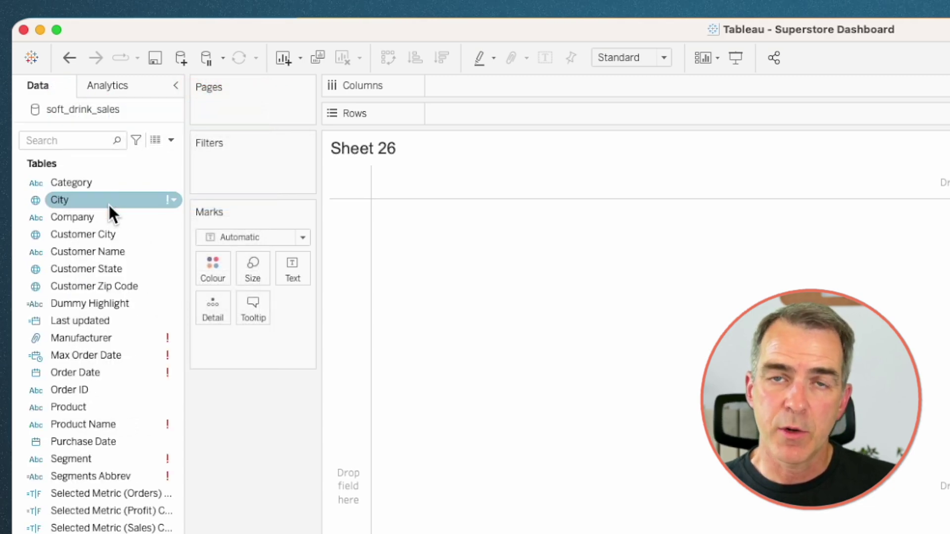
mouse_move(109, 203)
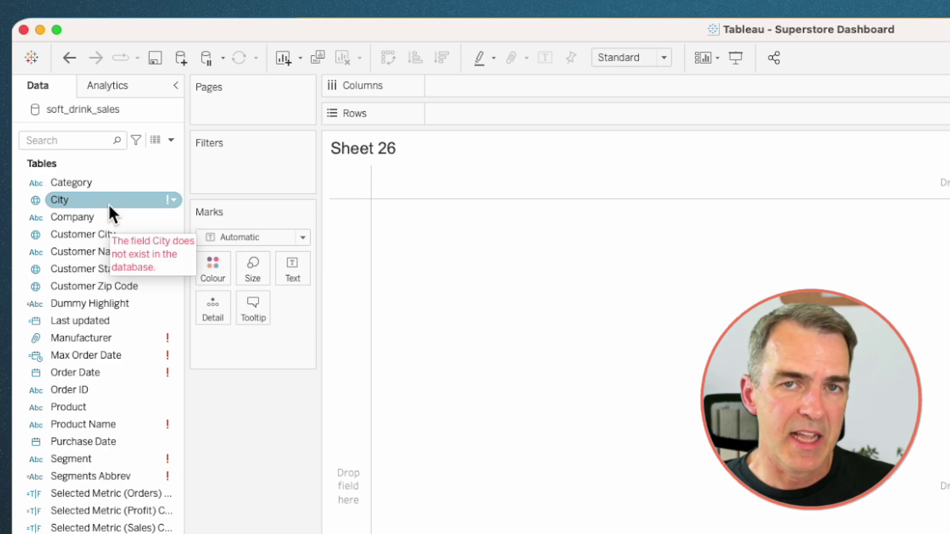
Inspect the error message on the broken Sales field
scroll(90, 489, down, 10)
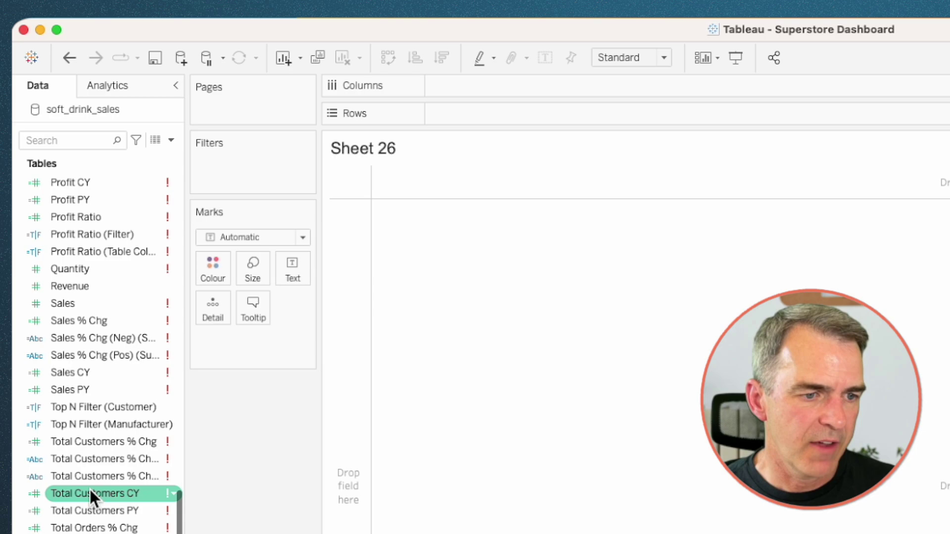
click(78, 302)
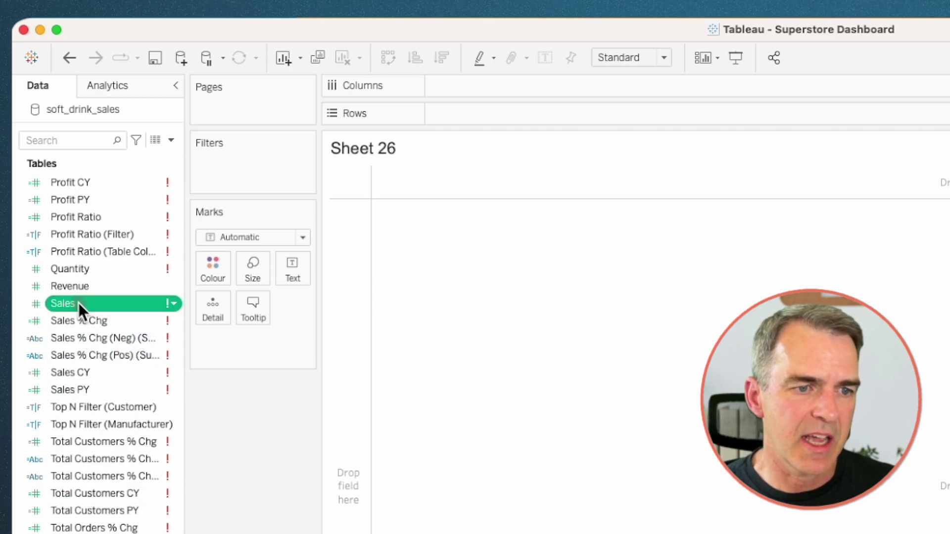
mouse_move(78, 303)
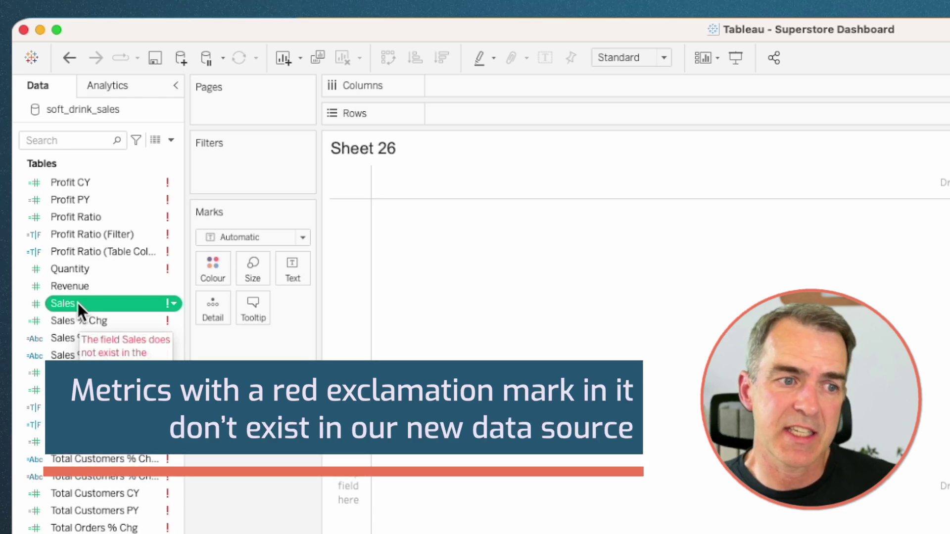
Replace all references to Sales with Revenue
click(70, 281)
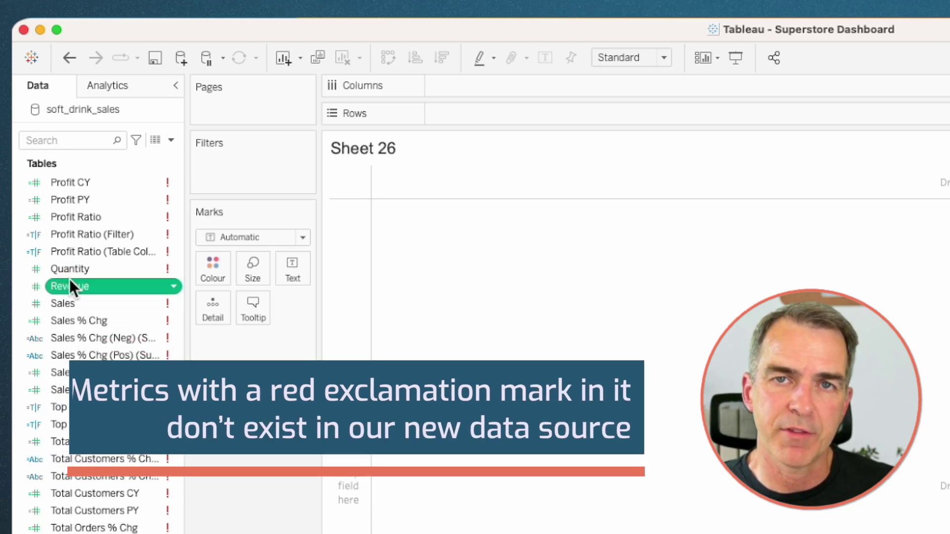
right_click(67, 305)
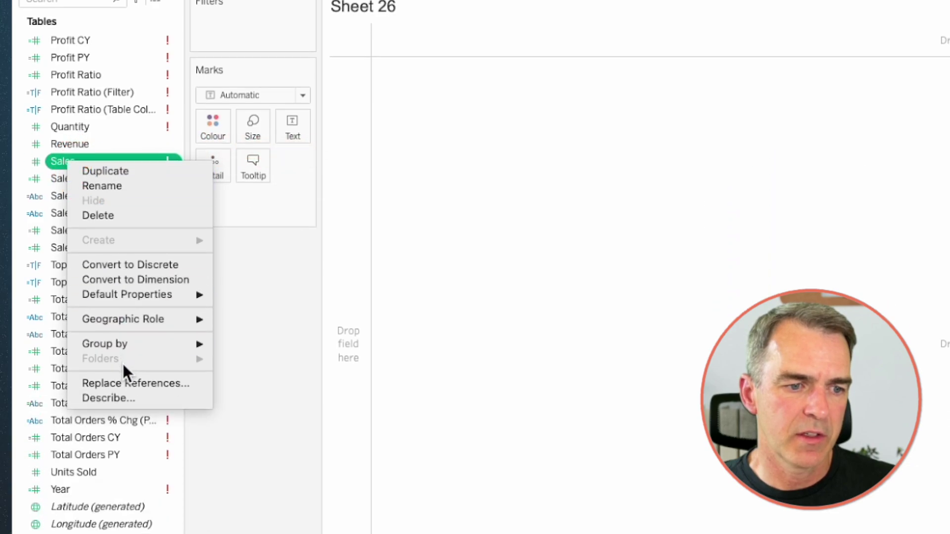
click(126, 384)
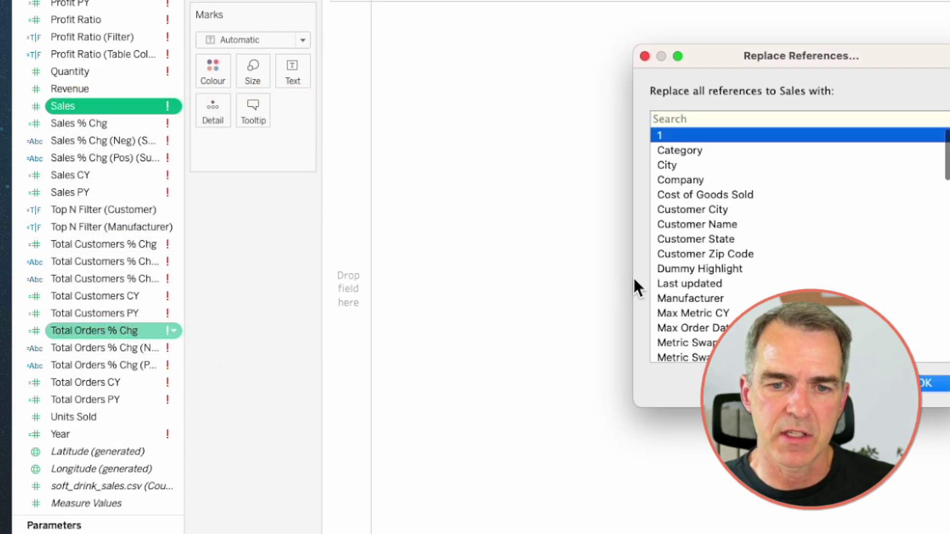
text(r)
text(ev)
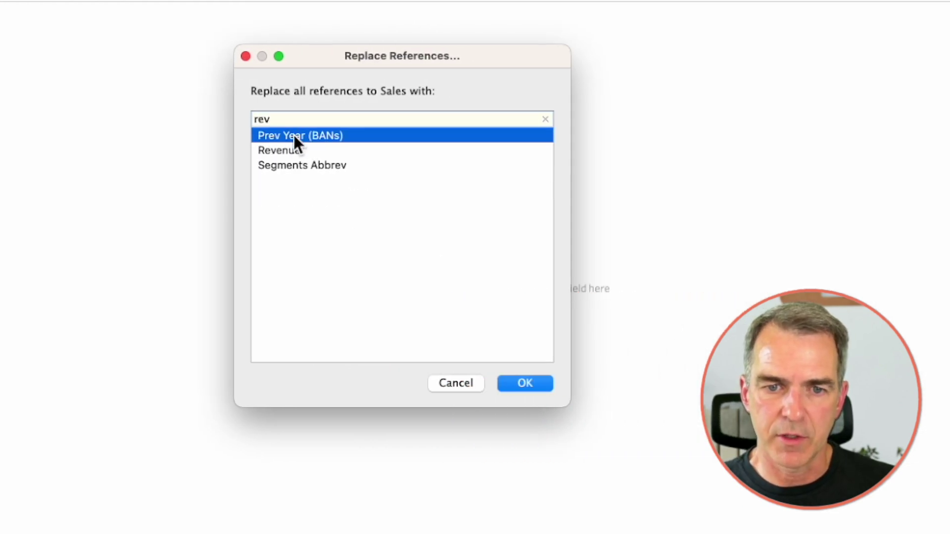
click(279, 150)
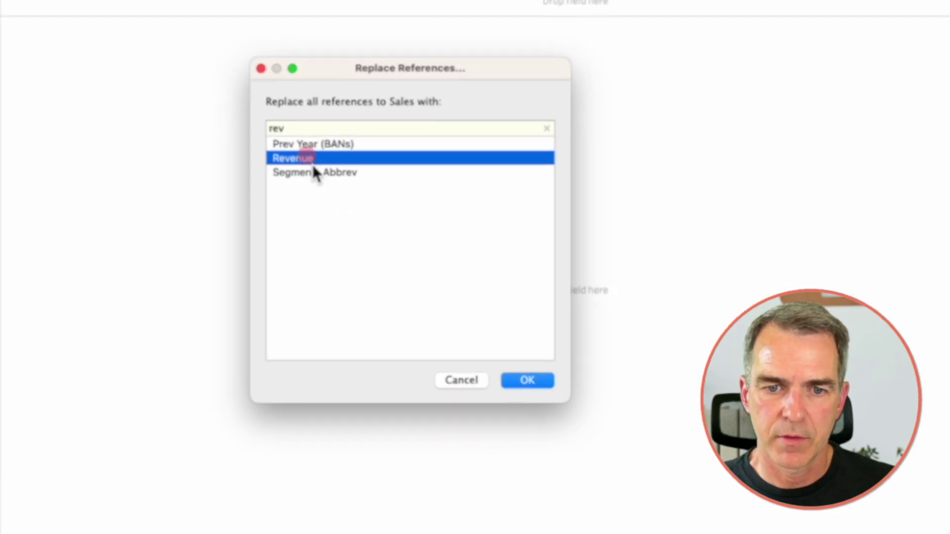
key(Return)
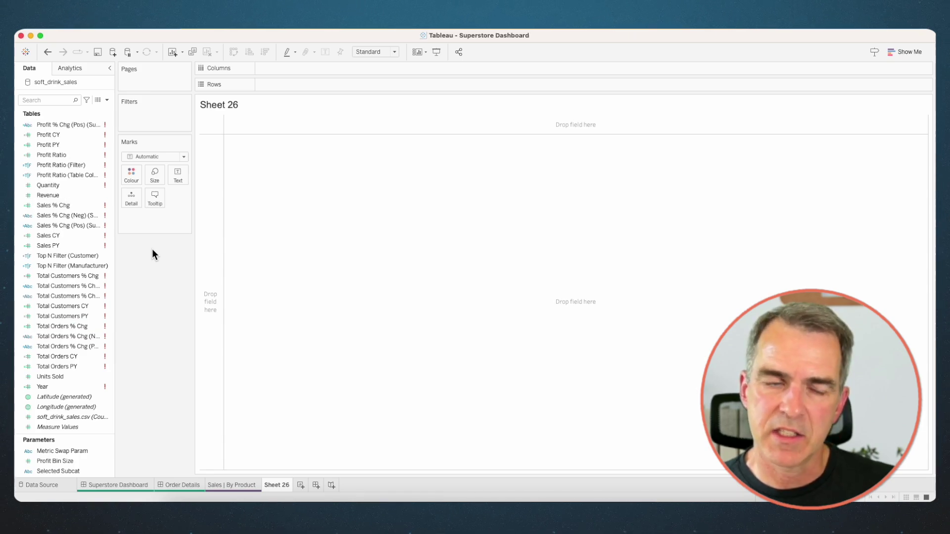
Replace all references to Quantity with Units Sold
click(67, 185)
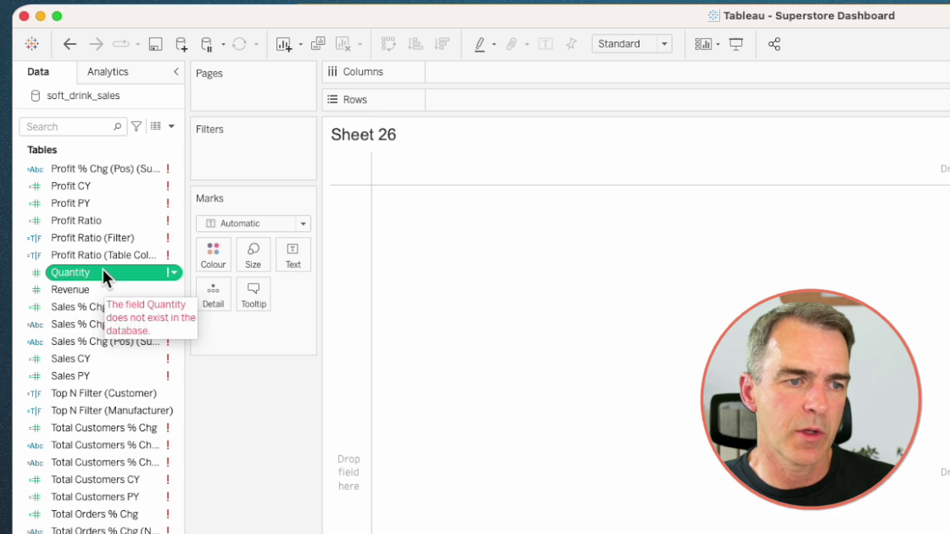
right_click(103, 270)
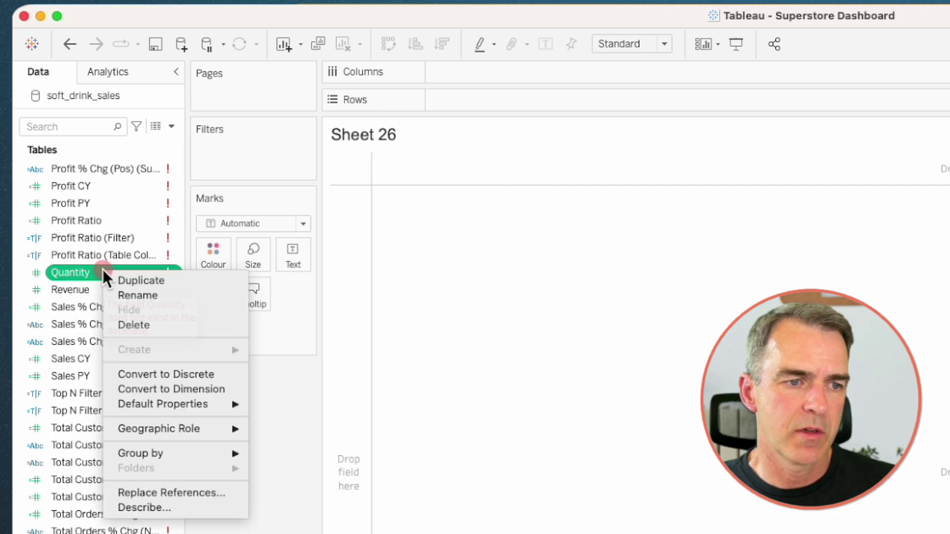
click(177, 493)
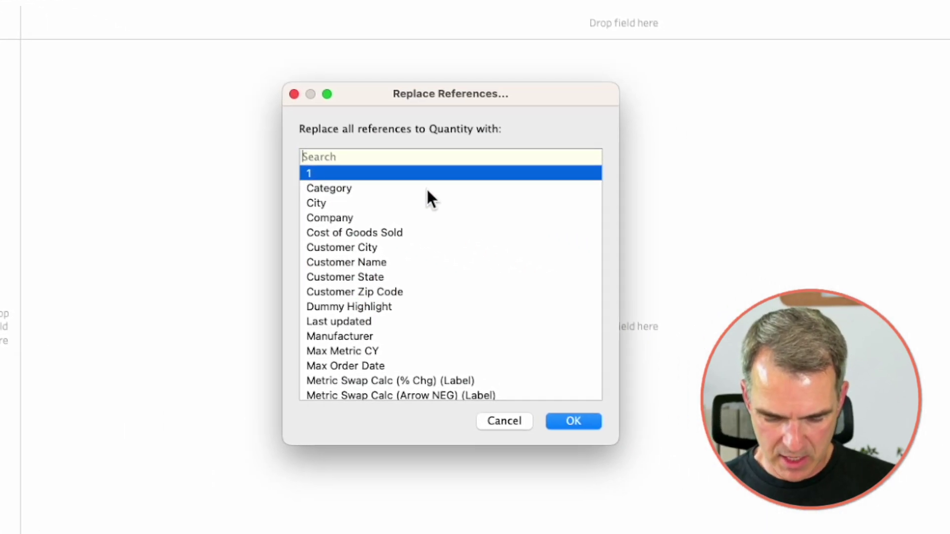
text(unit)
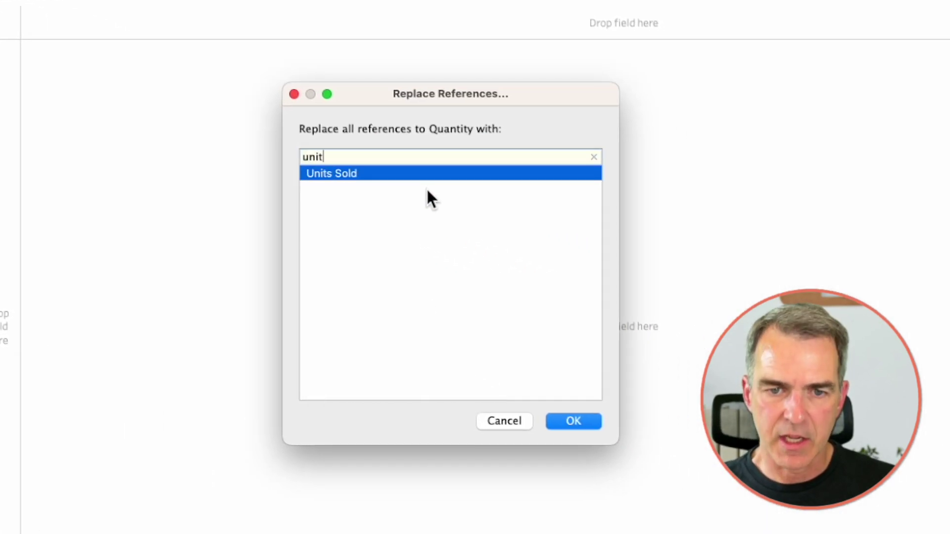
click(575, 423)
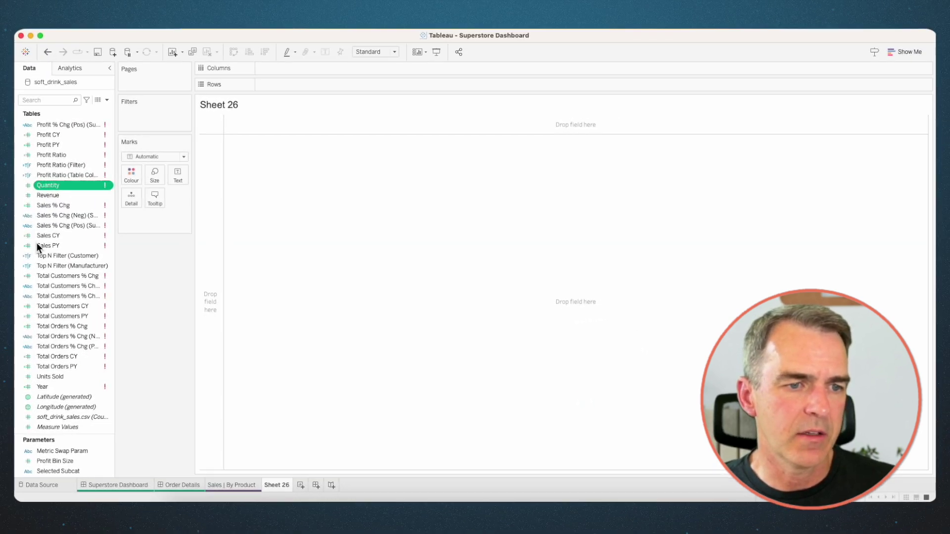
key(Delete)
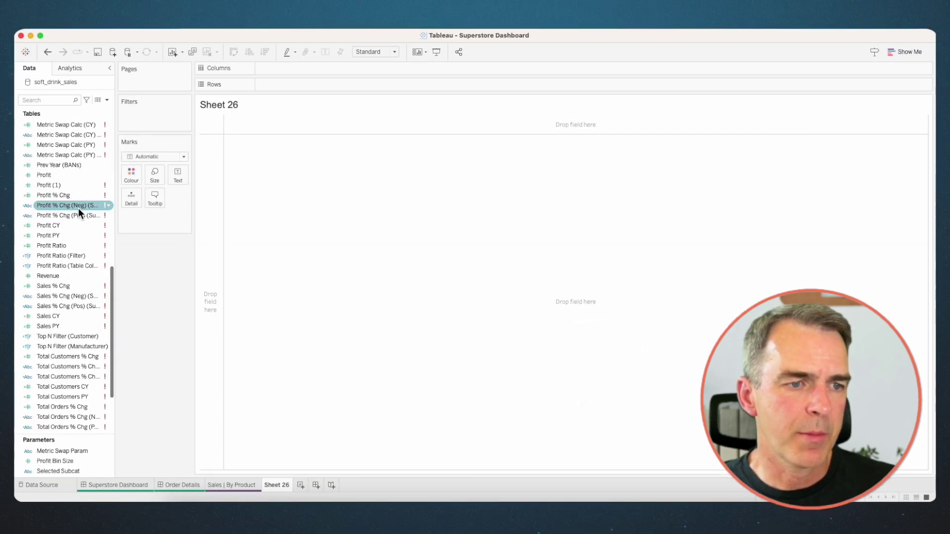
Replace all references to Profit (1) with Profit
right_click(55, 186)
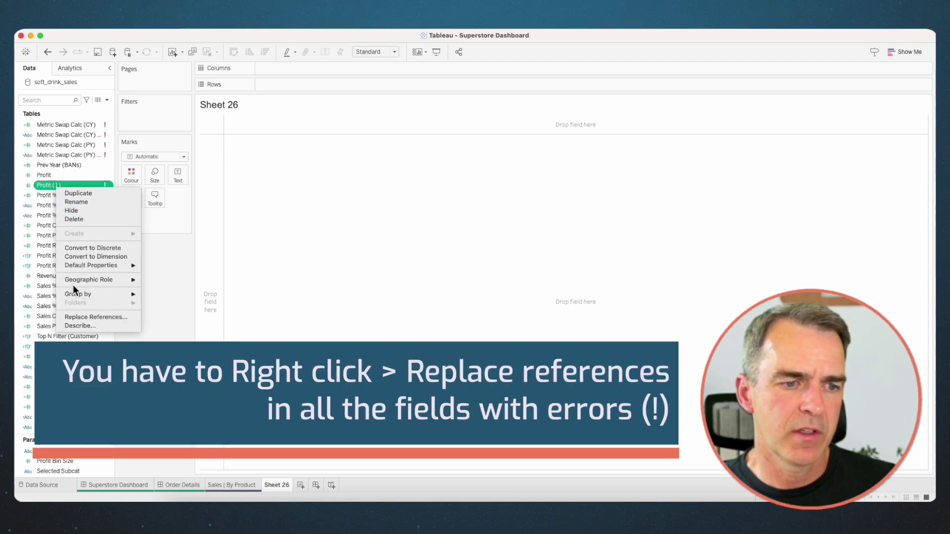
click(77, 316)
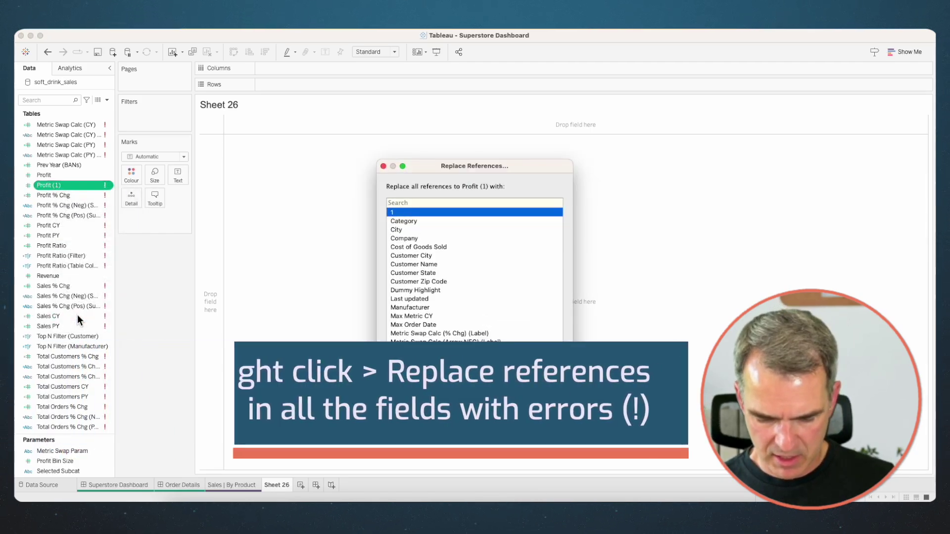
text(pro)
click(398, 230)
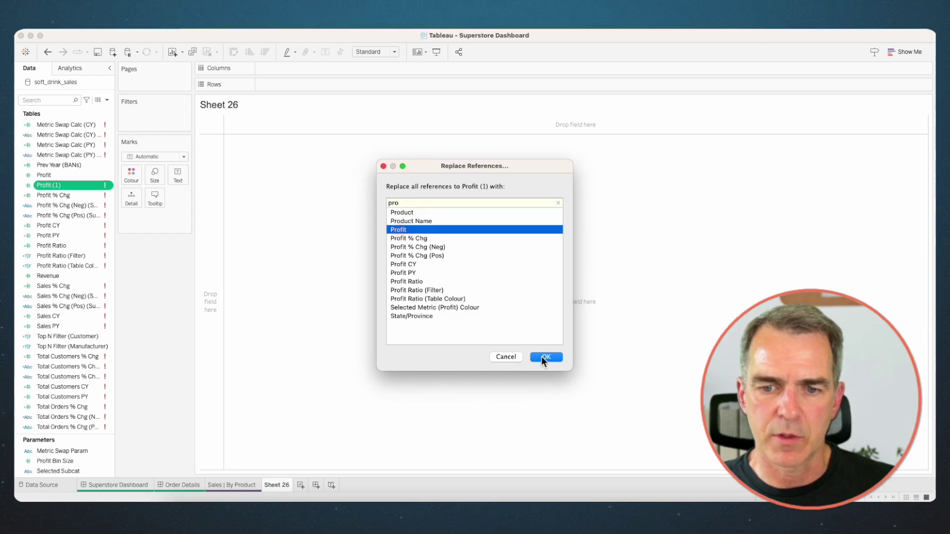
click(546, 358)
scroll(69, 224, up, 5)
click(55, 195)
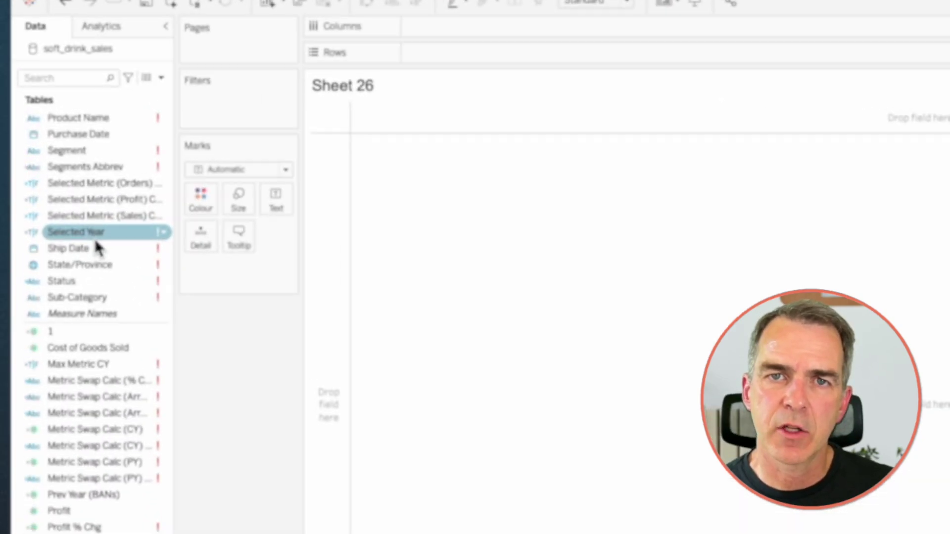
Replace all references to Order Date with Purchase Date
scroll(95, 238, up, 3)
click(90, 157)
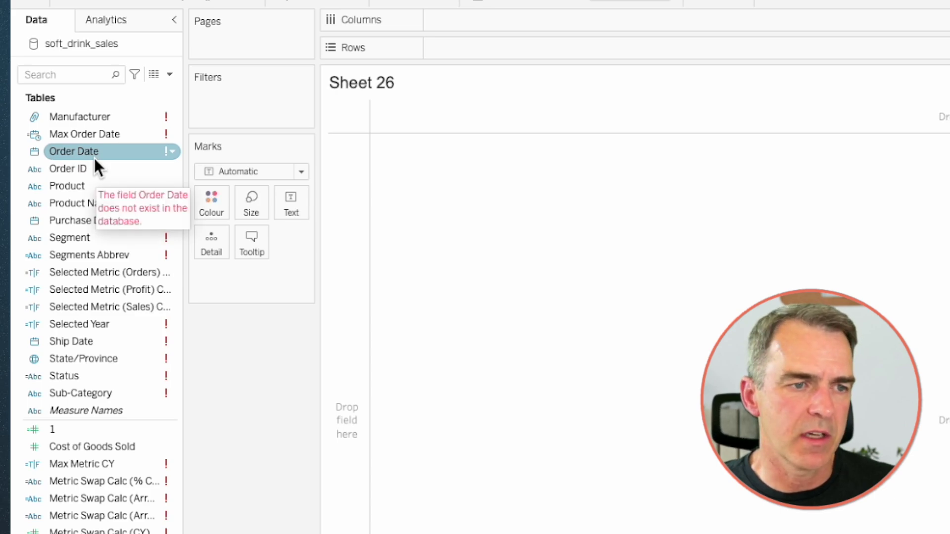
right_click(94, 158)
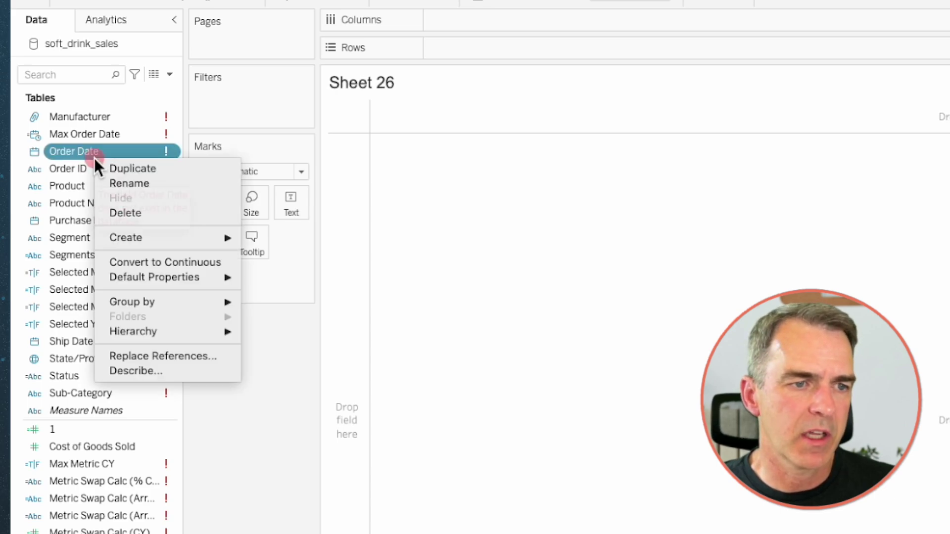
click(138, 356)
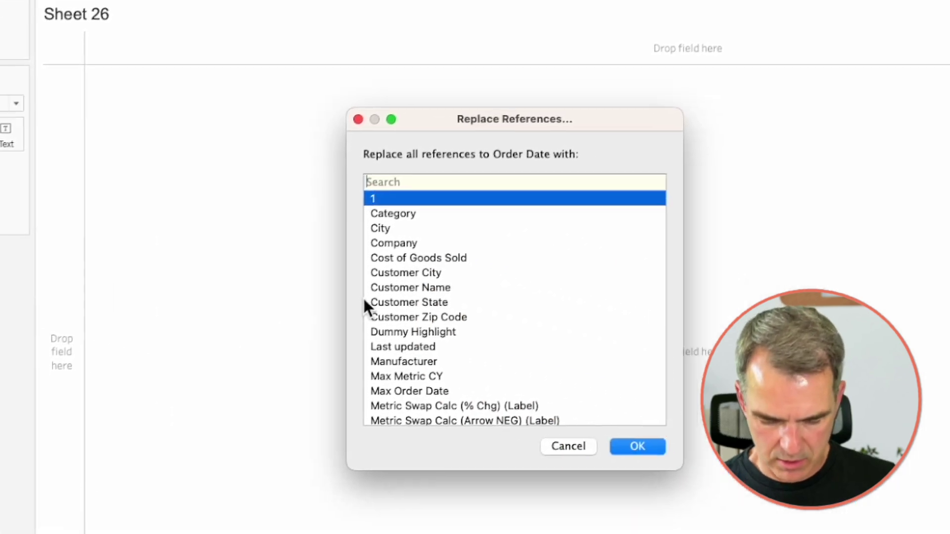
text(p)
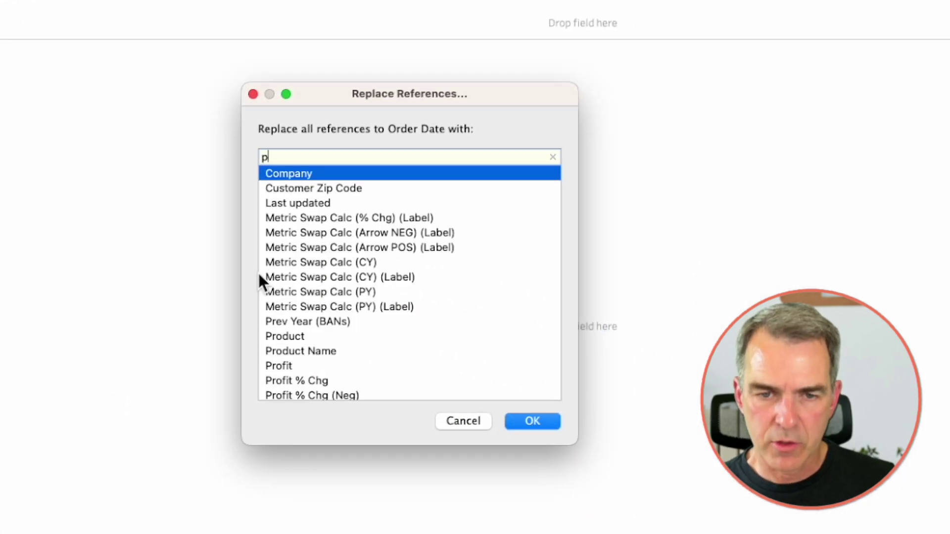
text(ur)
click(520, 421)
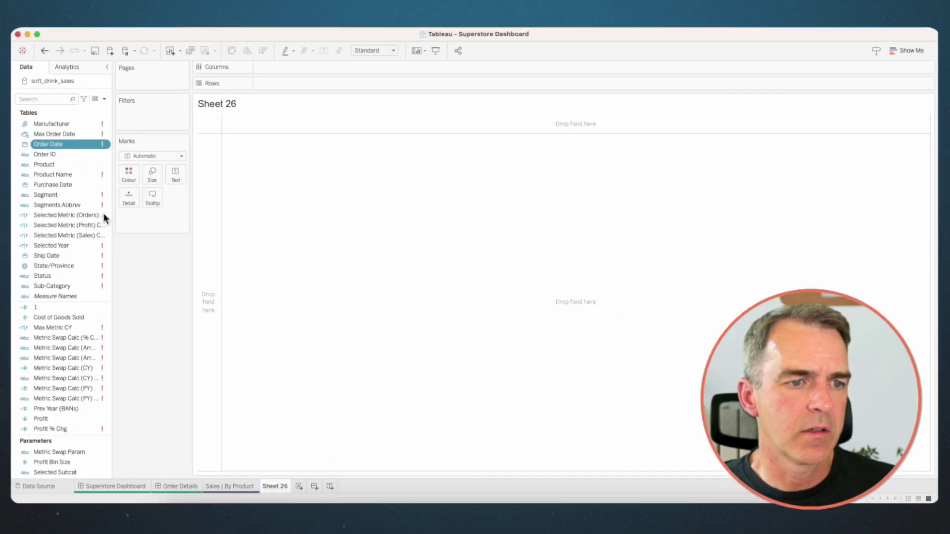
Repoint the broken Manufacturer field's references to its replacement field
click(65, 124)
right_click(64, 124)
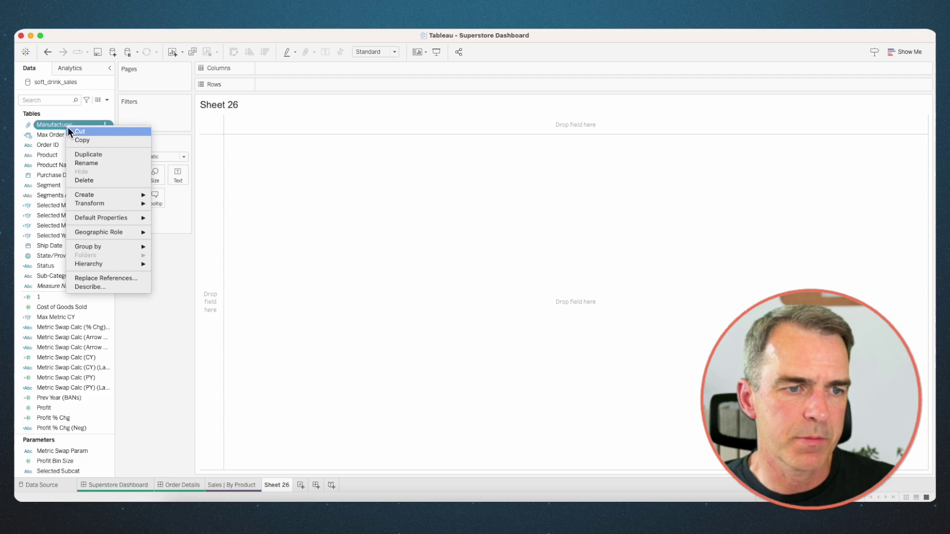
click(99, 278)
click(549, 359)
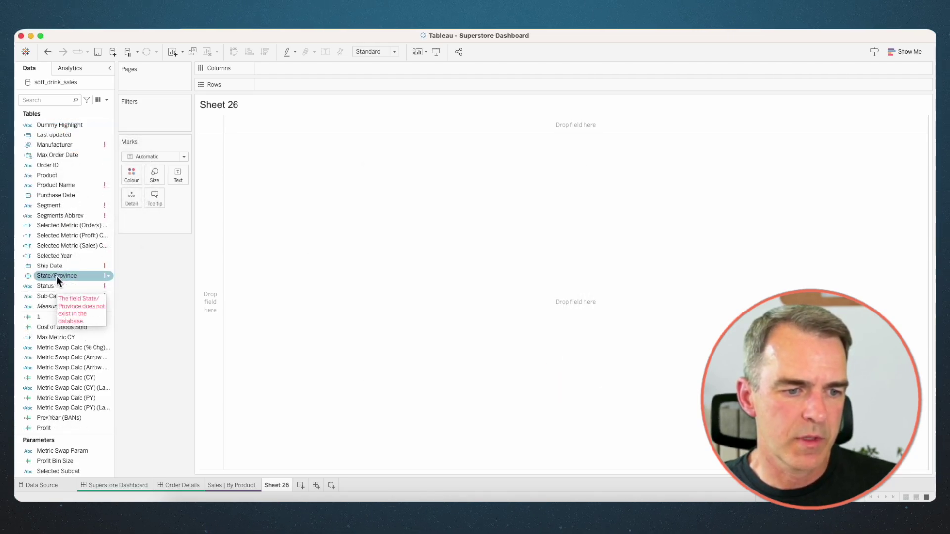
Repoint the broken State/Province and City fields to their replacement fields
right_click(56, 276)
right_click(52, 135)
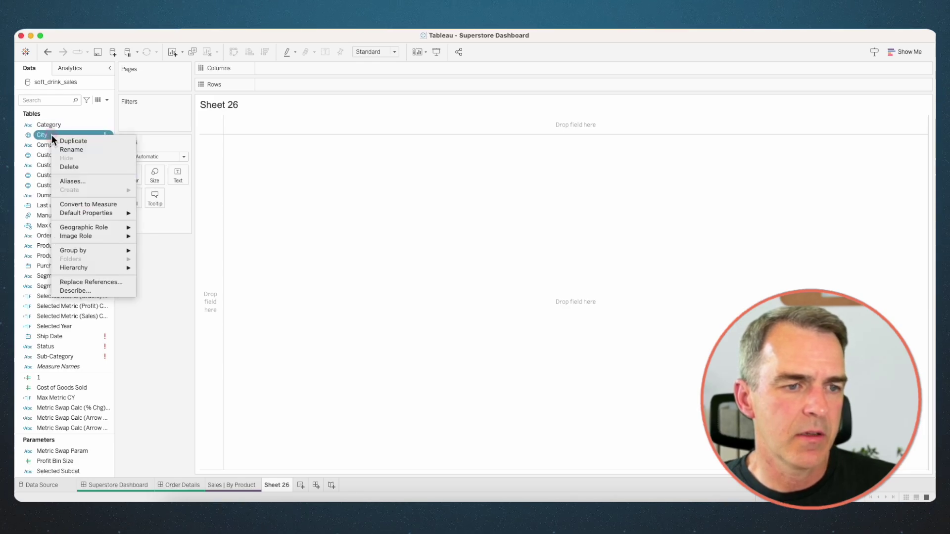
click(91, 282)
click(548, 359)
click(61, 346)
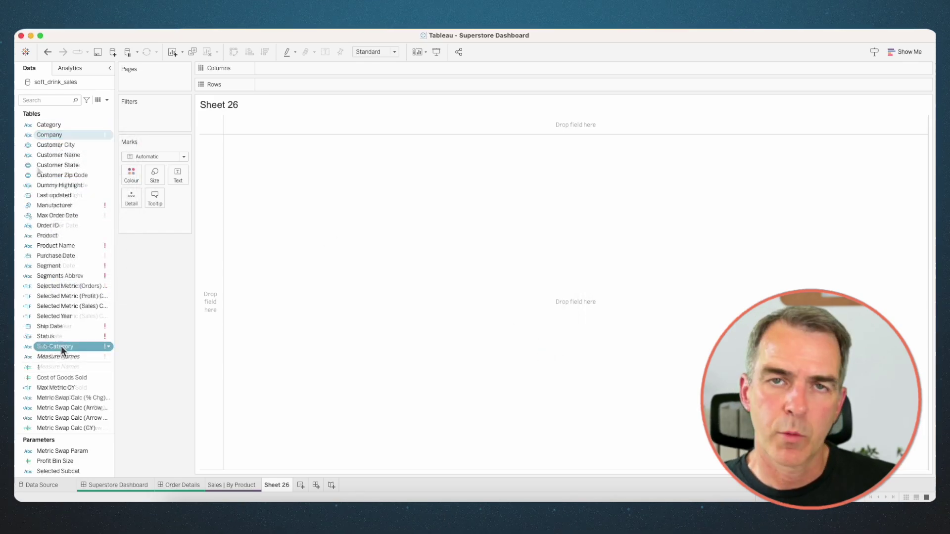
Repoint the broken Sub-Category field's references to its replacement field
right_click(61, 346)
click(91, 327)
click(539, 355)
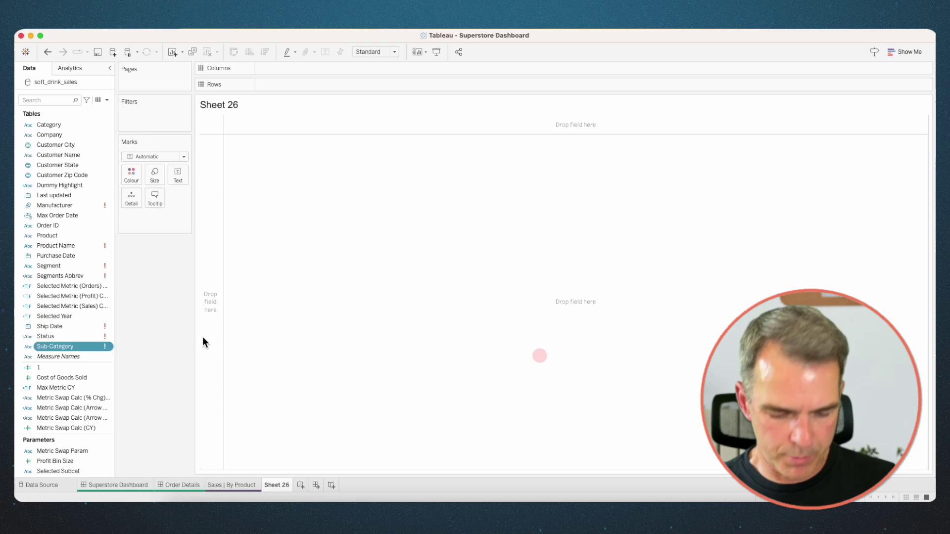
click(61, 267)
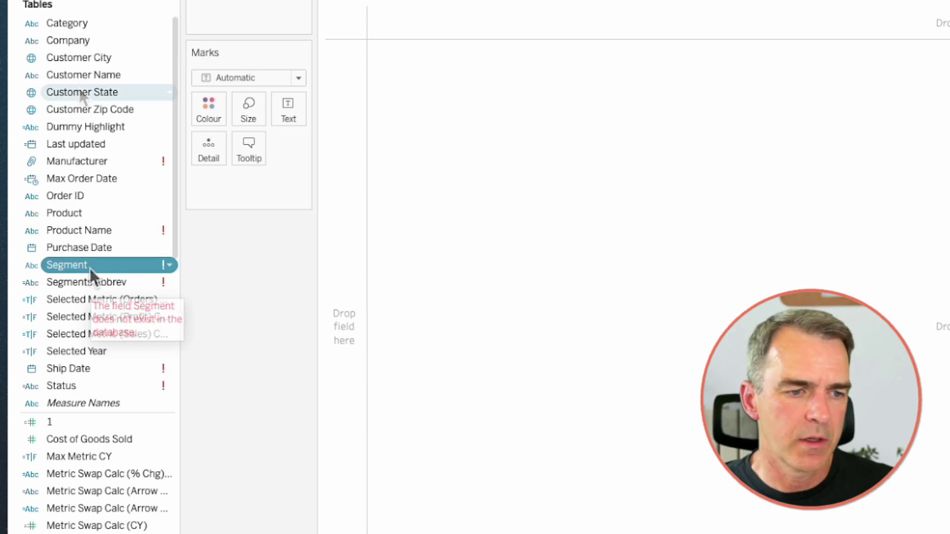
Map Customer State and fix its country to USA so all 50 unknown states are recognised
double_click(79, 94)
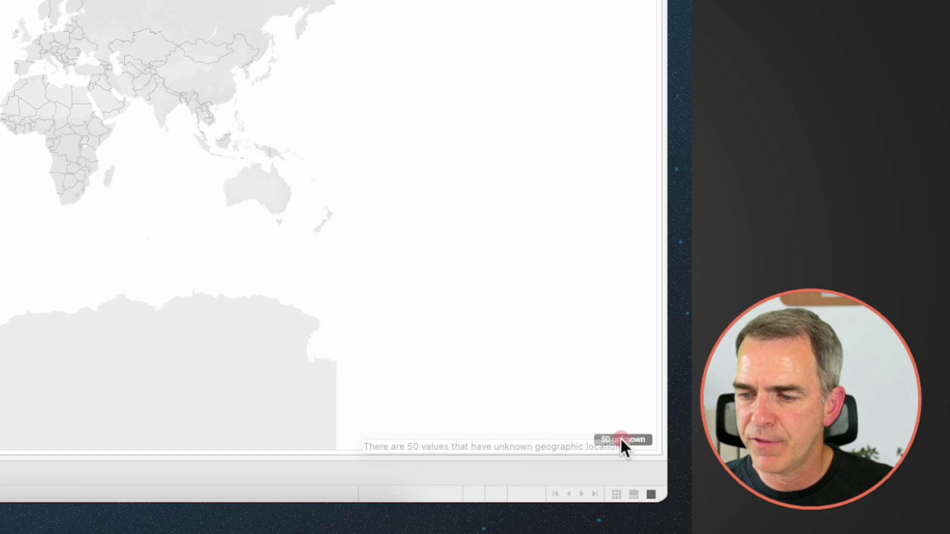
click(913, 466)
click(305, 207)
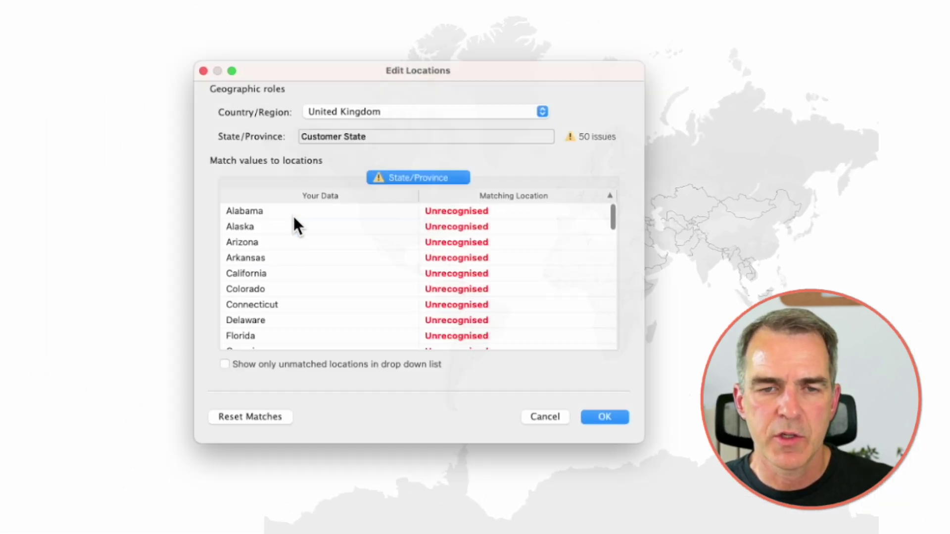
click(329, 91)
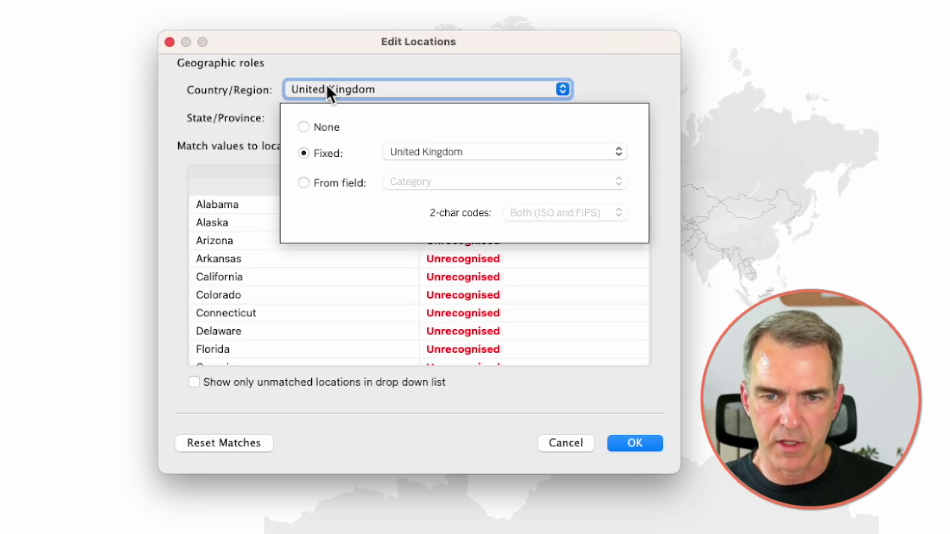
click(419, 151)
text(usa)
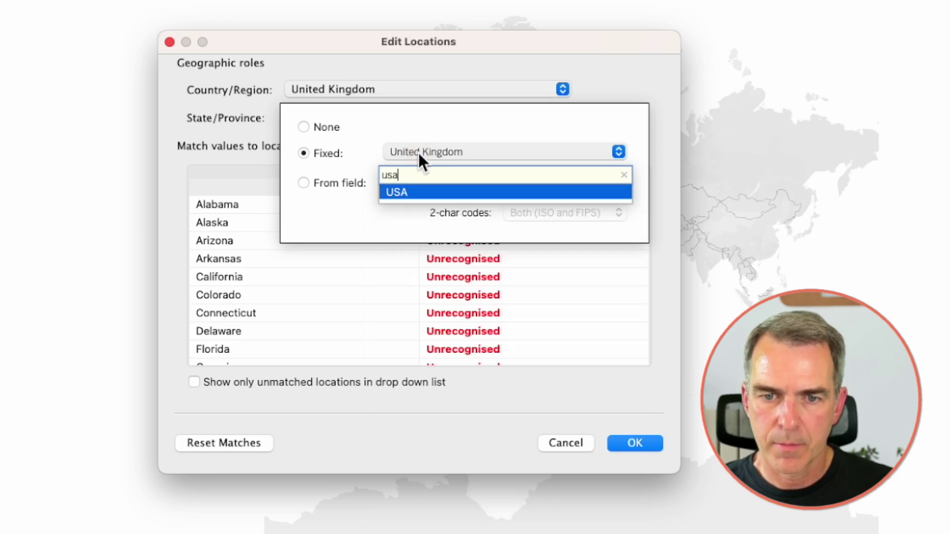
click(414, 193)
click(633, 447)
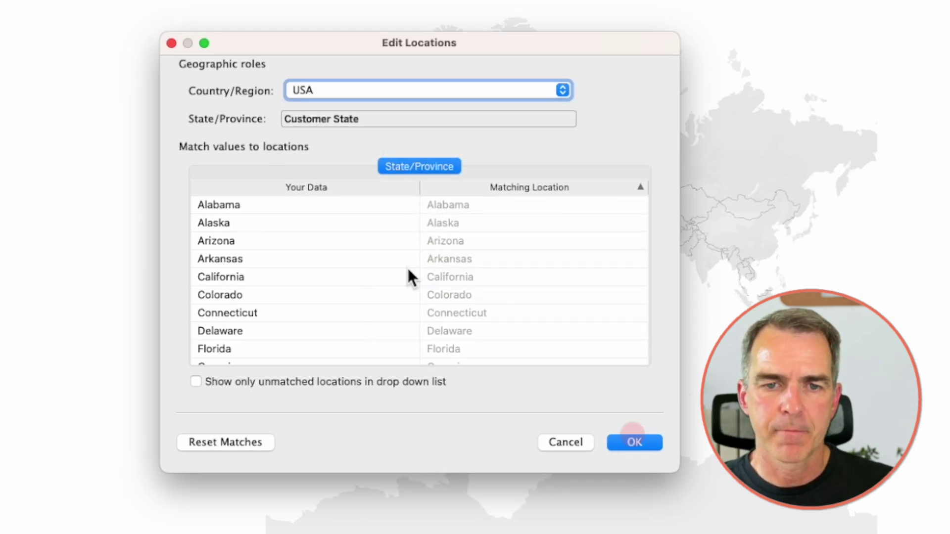
key(Return)
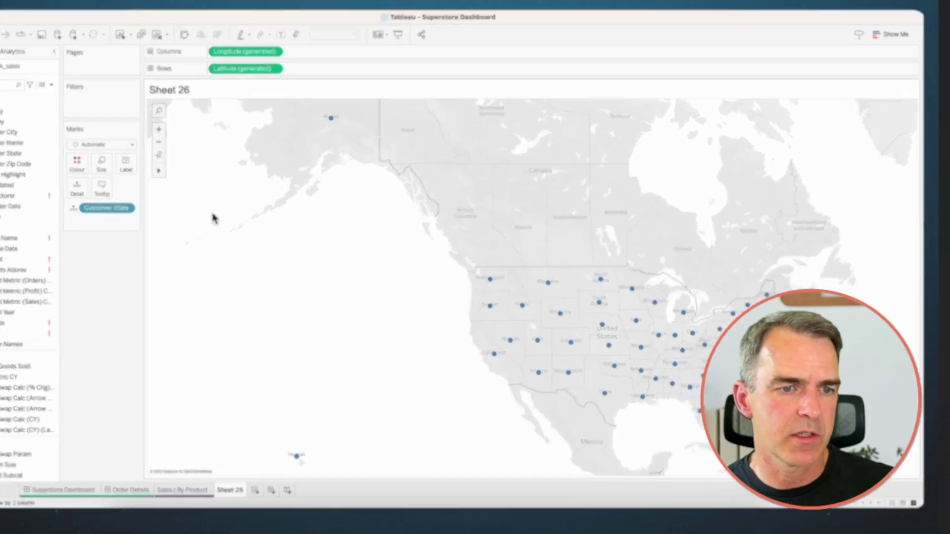
Group the 18 north-eastern and East Coast states and name the group East
drag(800, 252, 745, 374)
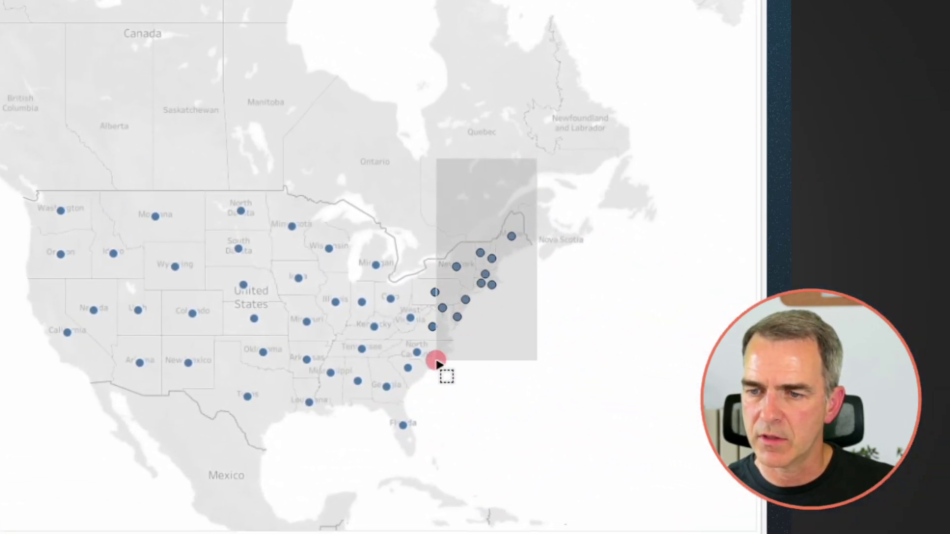
mouse_move(438, 364)
mouse_down()
mouse_move(402, 440)
mouse_move(381, 461)
mouse_up()
click(552, 482)
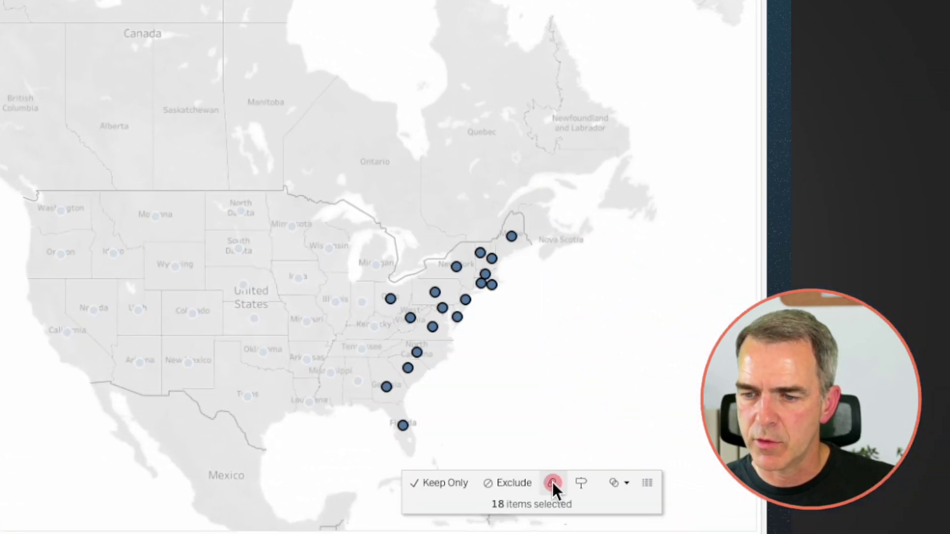
right_click(663, 187)
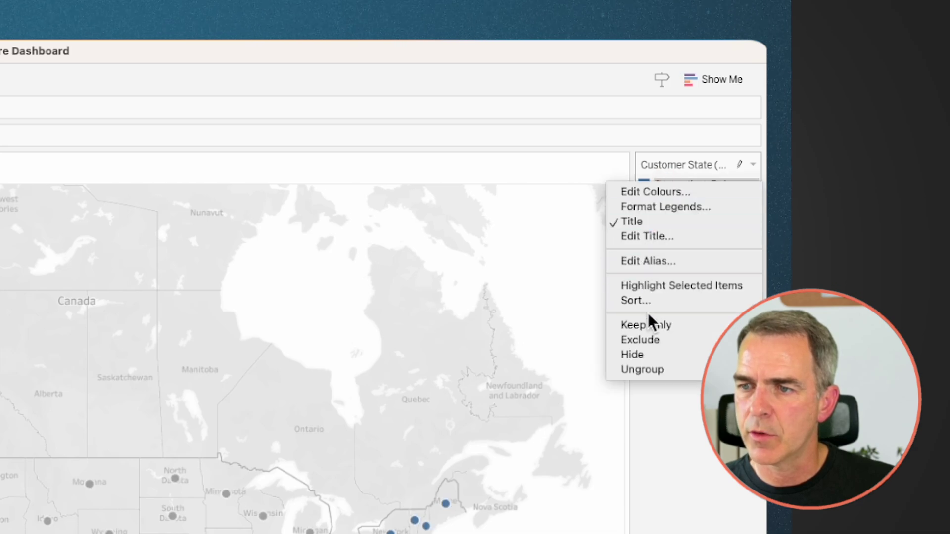
click(638, 261)
text(East)
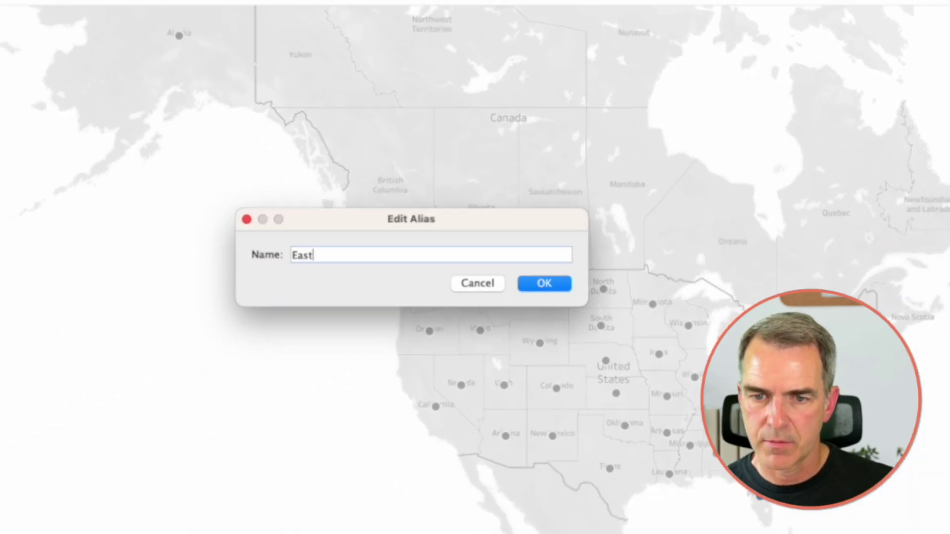
key(Return)
Group the western states on the map and name the group West
drag(253, 123, 486, 405)
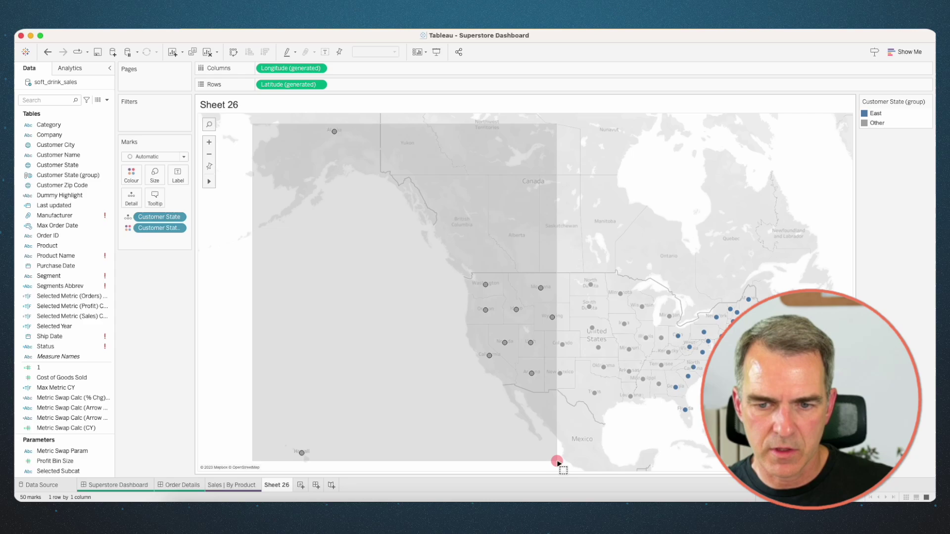
drag(558, 463, 565, 462)
right_click(515, 311)
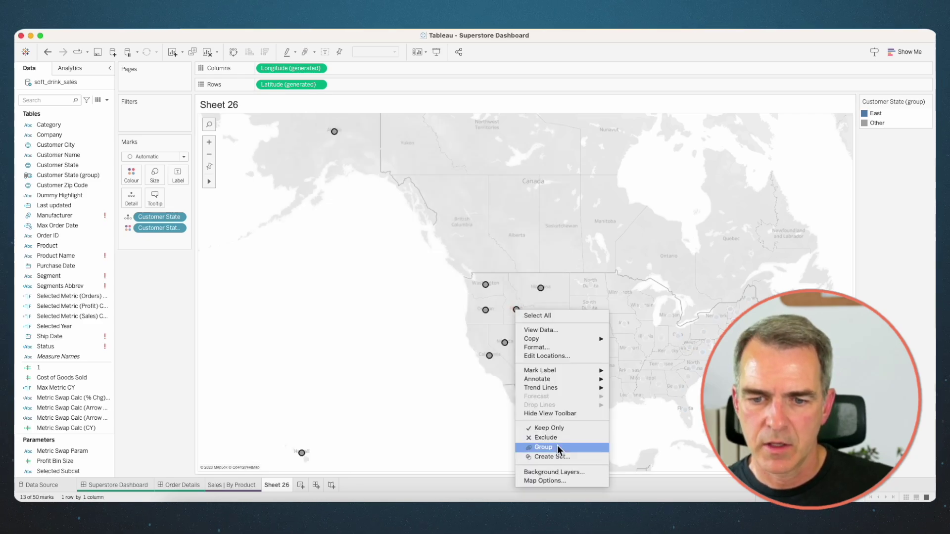
click(560, 446)
right_click(874, 114)
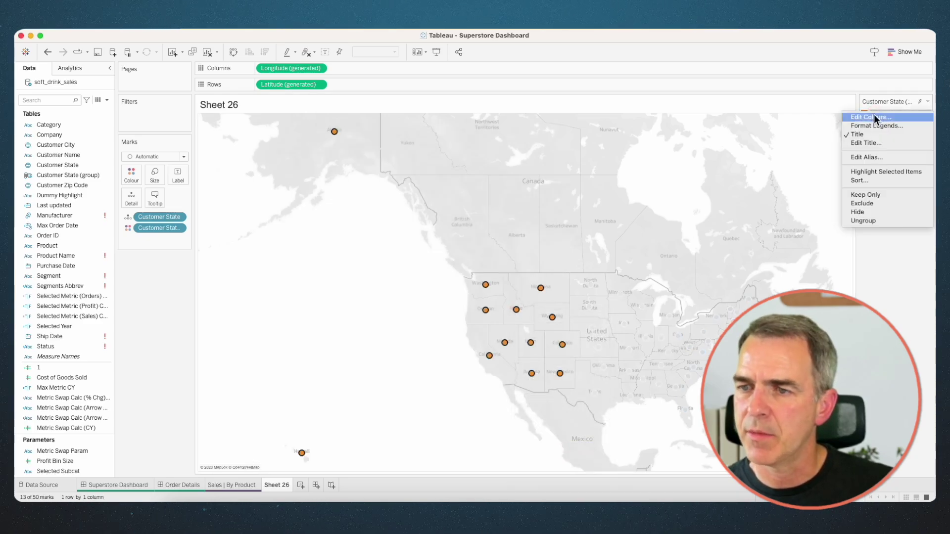
click(865, 154)
text(West)
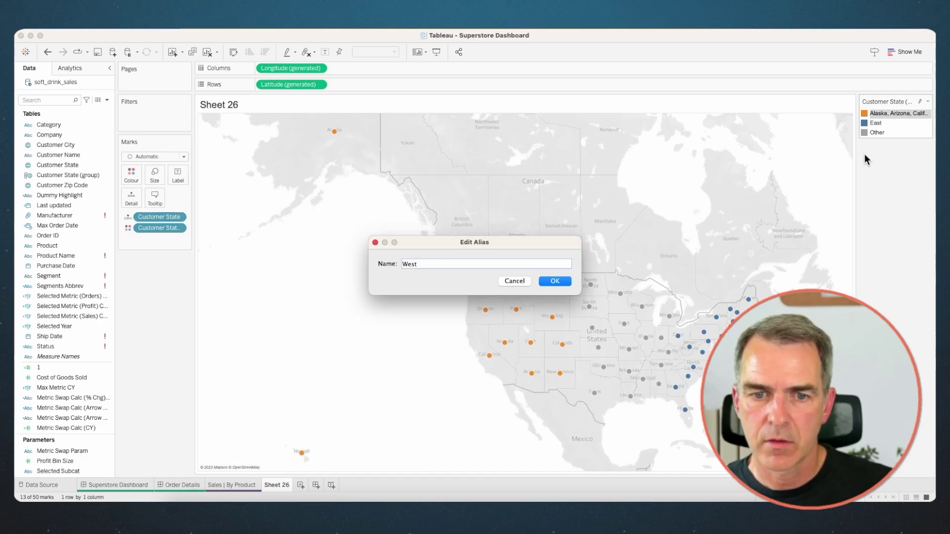
key(Return)
Group the central states and begin renaming that group Central
drag(569, 243, 643, 370)
right_click(603, 367)
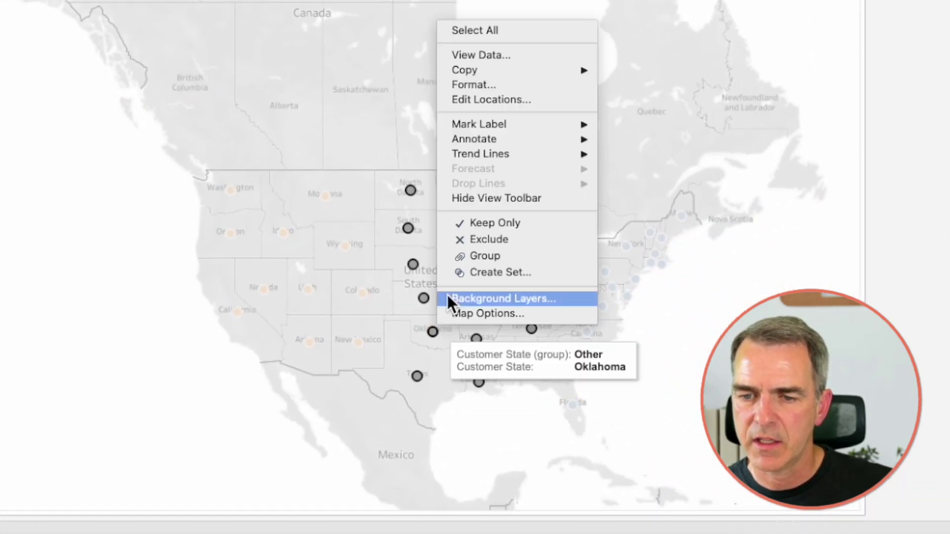
click(470, 256)
right_click(818, 103)
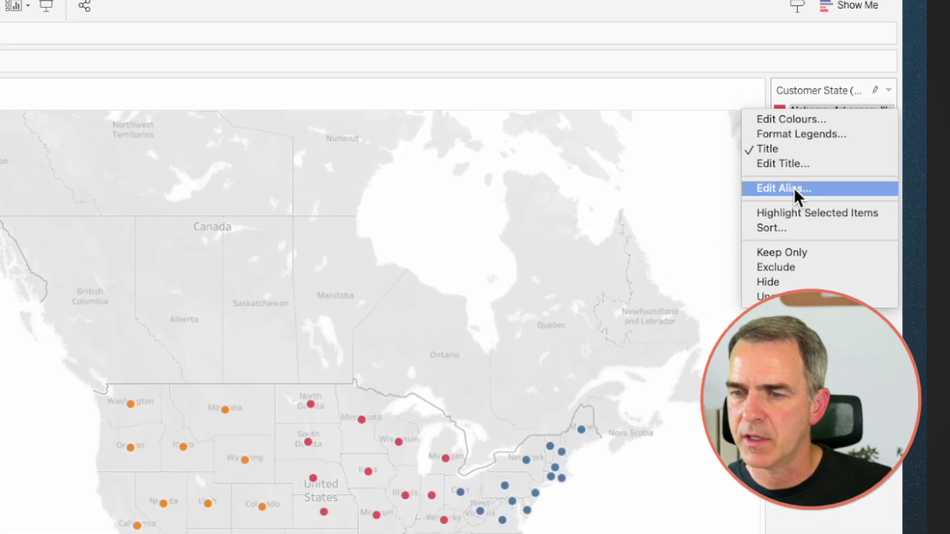
click(794, 187)
text(Centr)
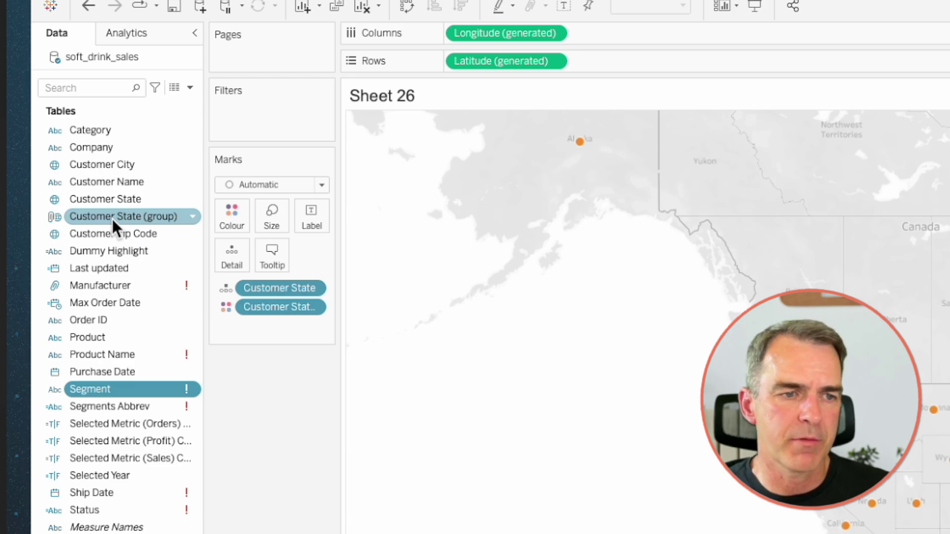
Rename the Customer State (group) field to Region
right_click(112, 219)
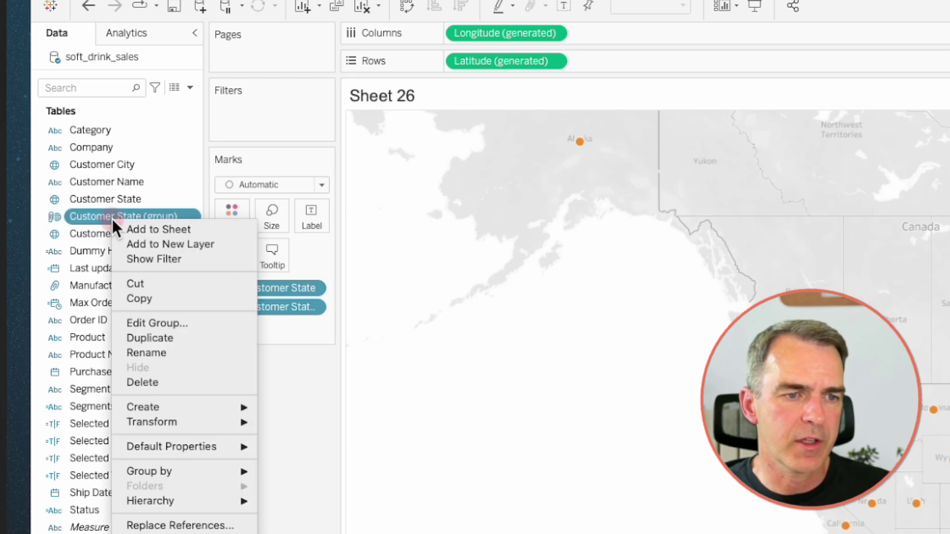
click(159, 351)
text(Regi)
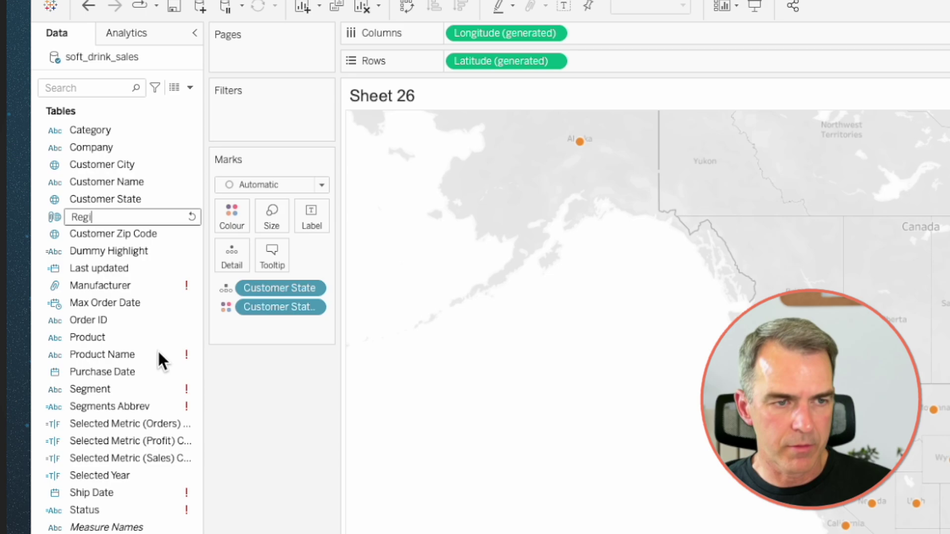
text(on)
key(Return)
Replace all references to Segment with Region
right_click(121, 391)
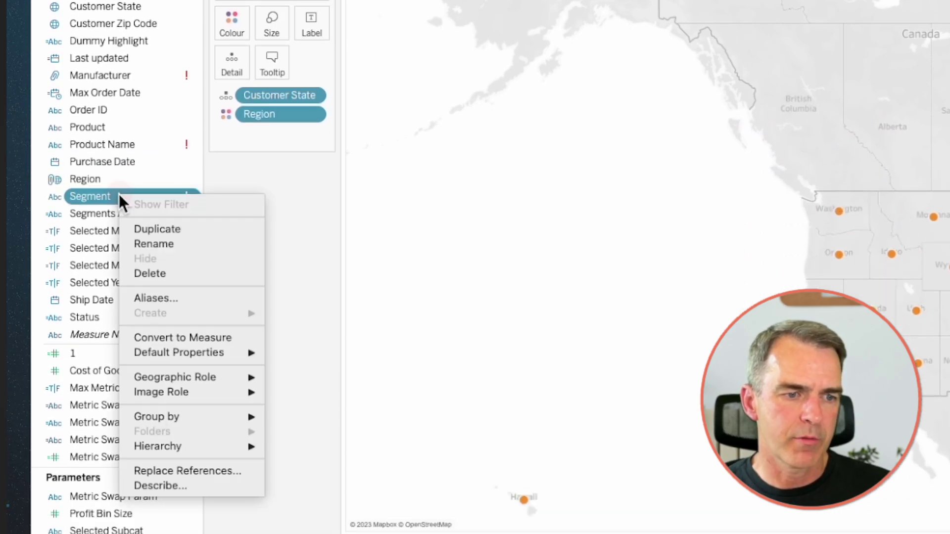
click(201, 471)
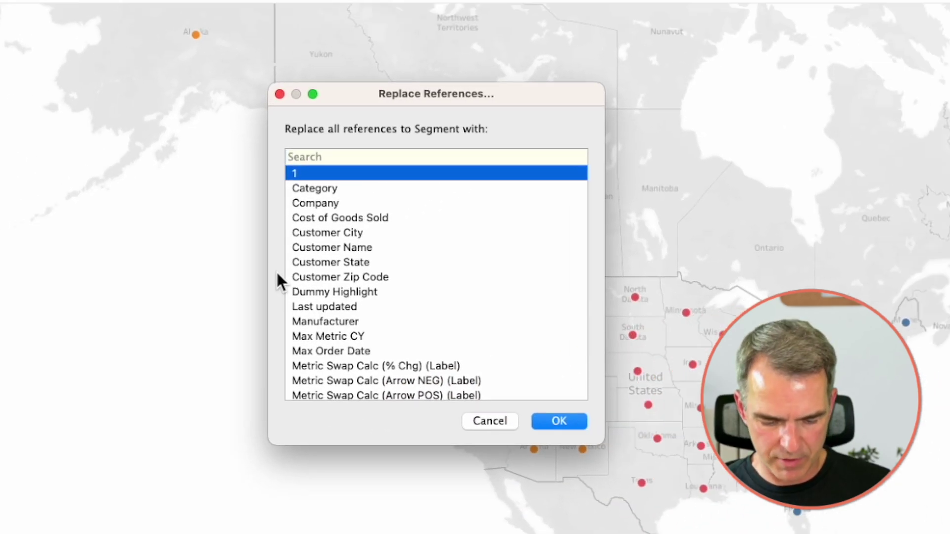
text(reg)
click(559, 421)
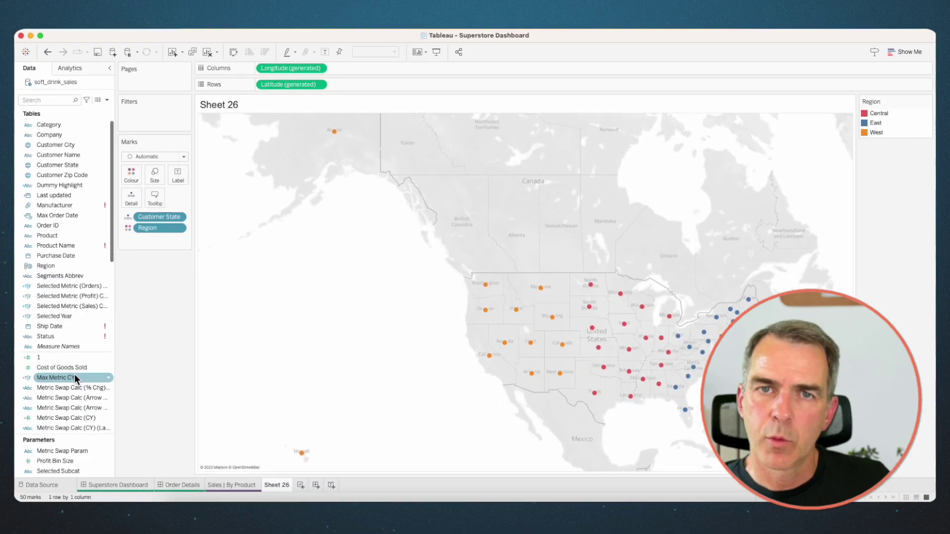
drag(74, 377, 79, 232)
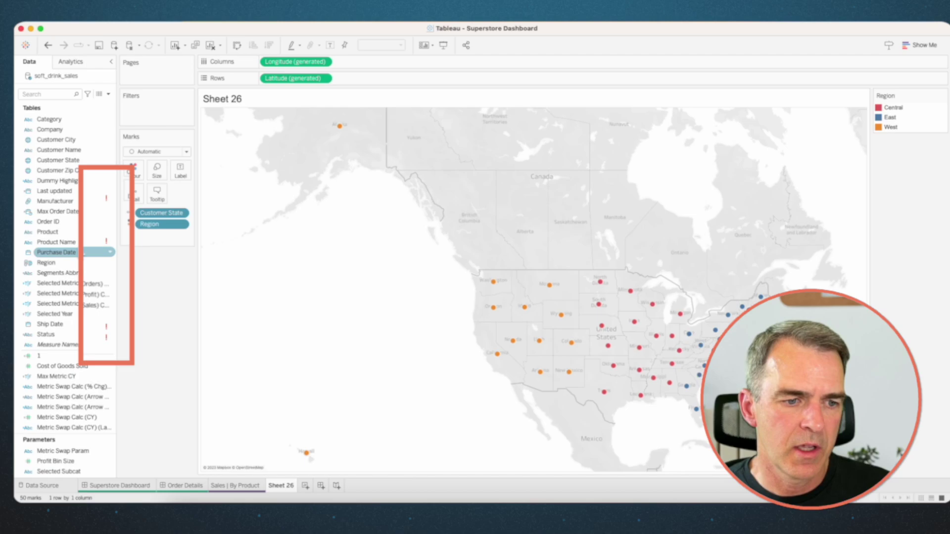
scroll(75, 275, down, 10)
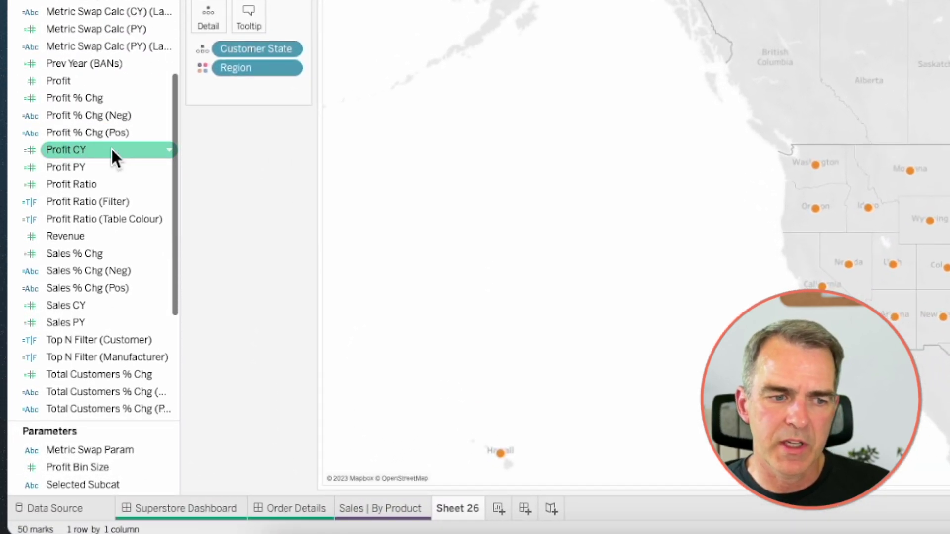
scroll(112, 149, down, 5)
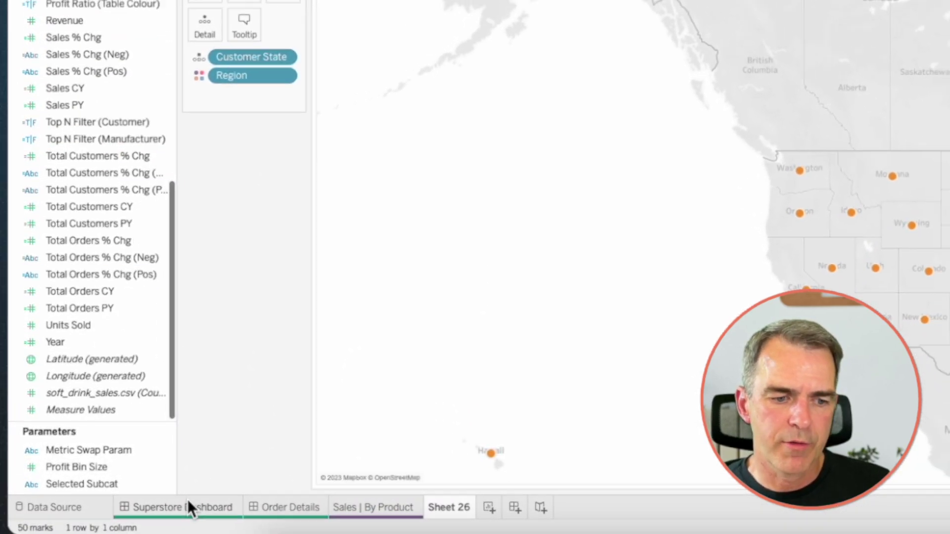
From Superstore Dashboard, open the Sales | By Segment sheet and change 'Segment' to 'Region' in its title
click(186, 509)
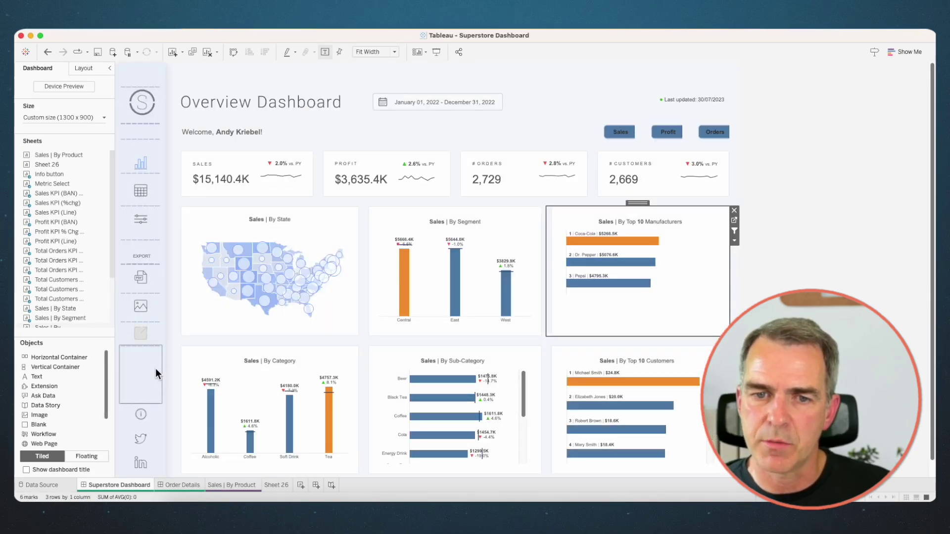
click(507, 247)
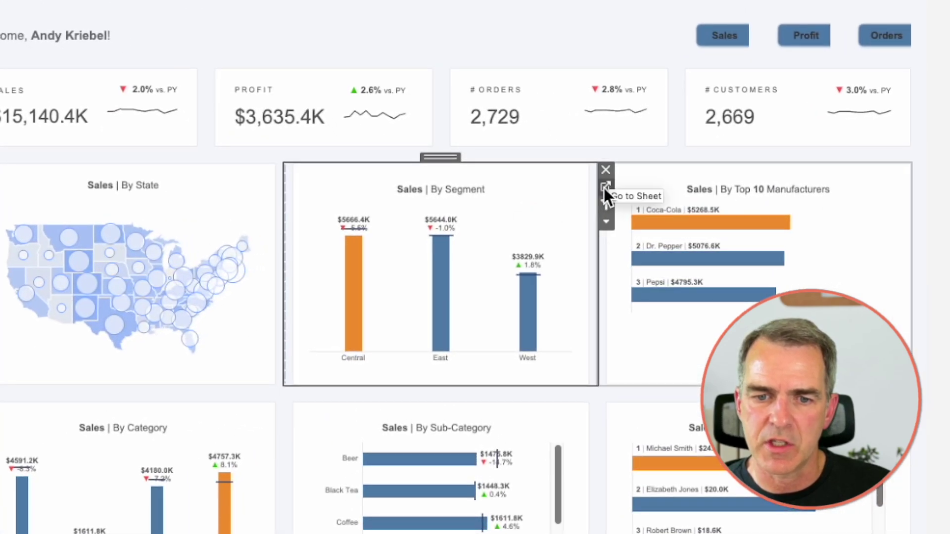
click(605, 188)
double_click(502, 135)
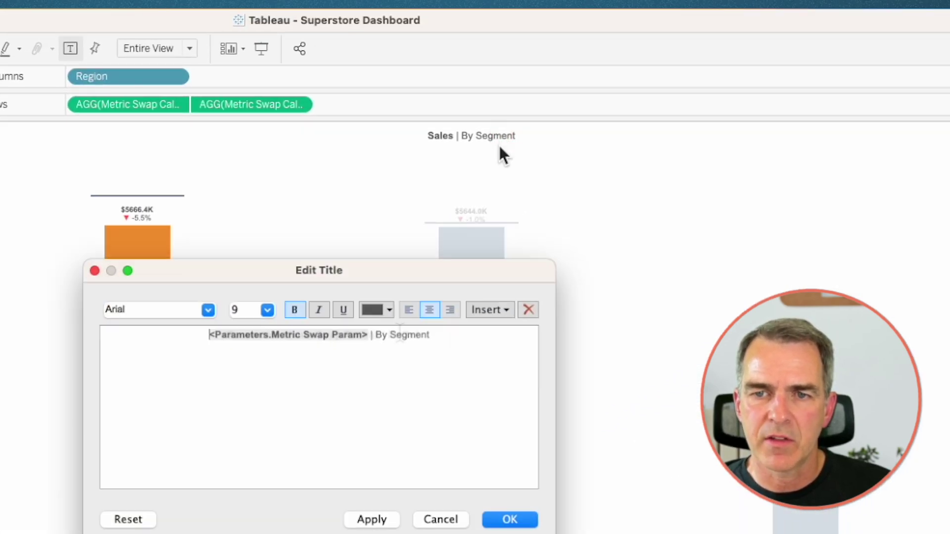
double_click(396, 333)
text(Region)
click(509, 520)
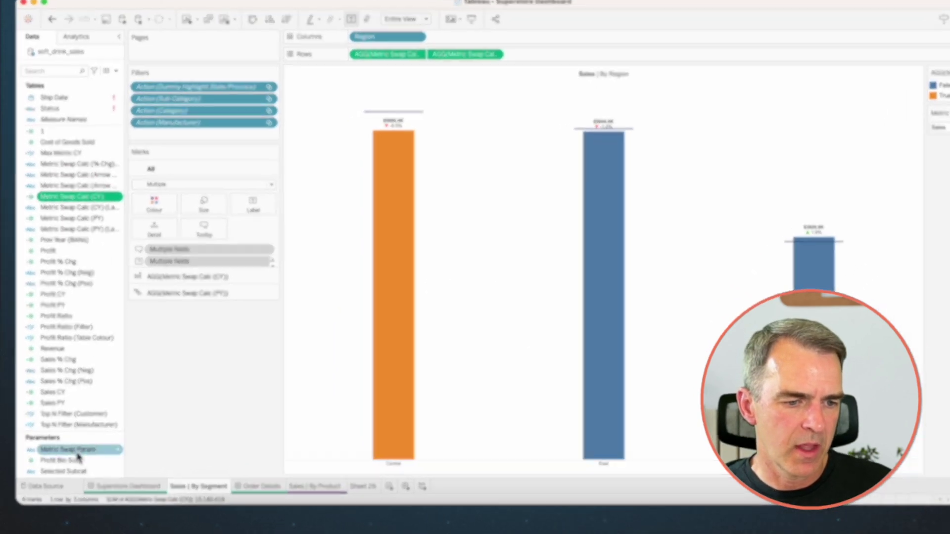
Check the Metric Swap Param settings and close them without changes
right_click(74, 451)
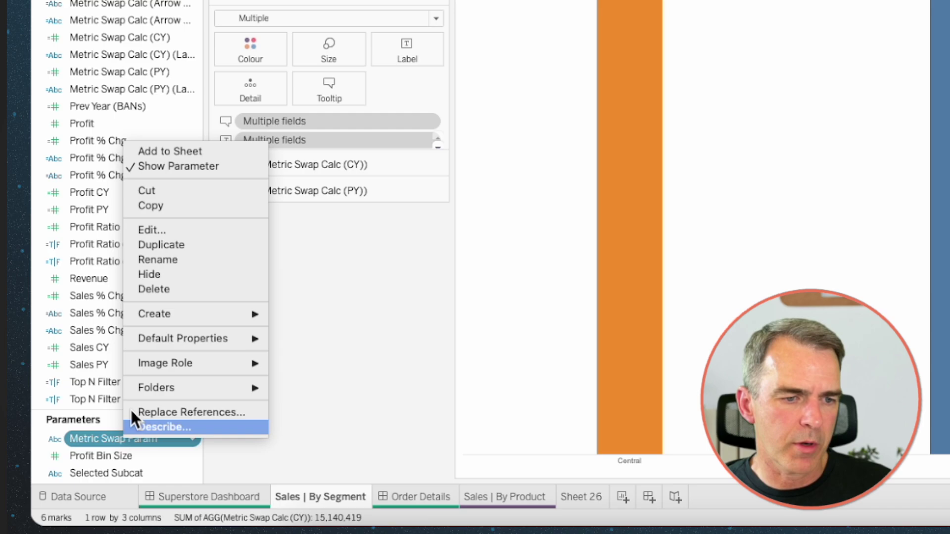
click(191, 229)
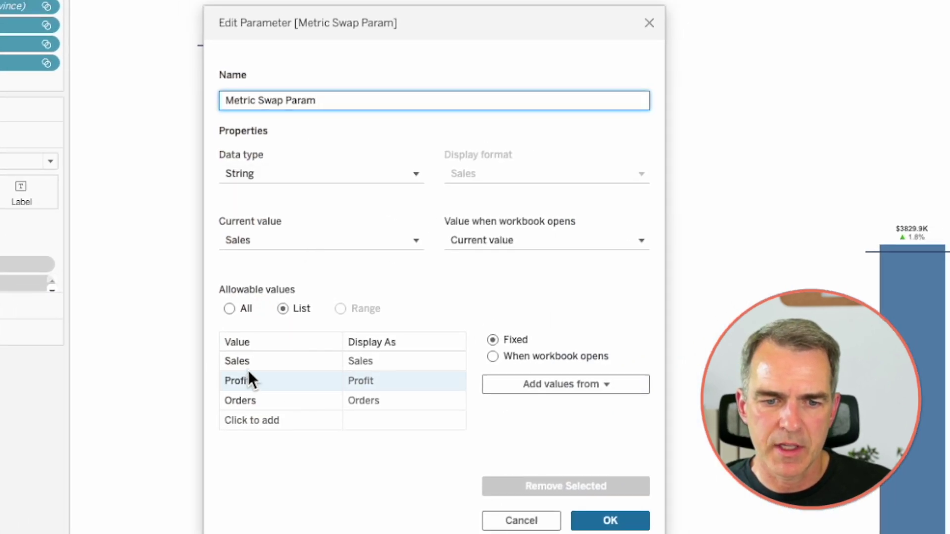
click(521, 521)
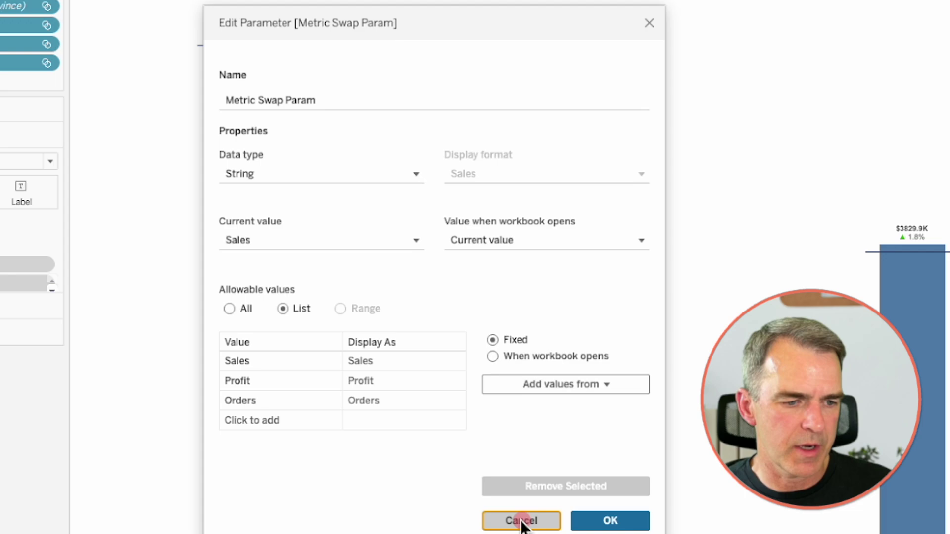
Set Selected Subcat's allowed values to a list filled from Product, Beer through Wine
right_click(83, 475)
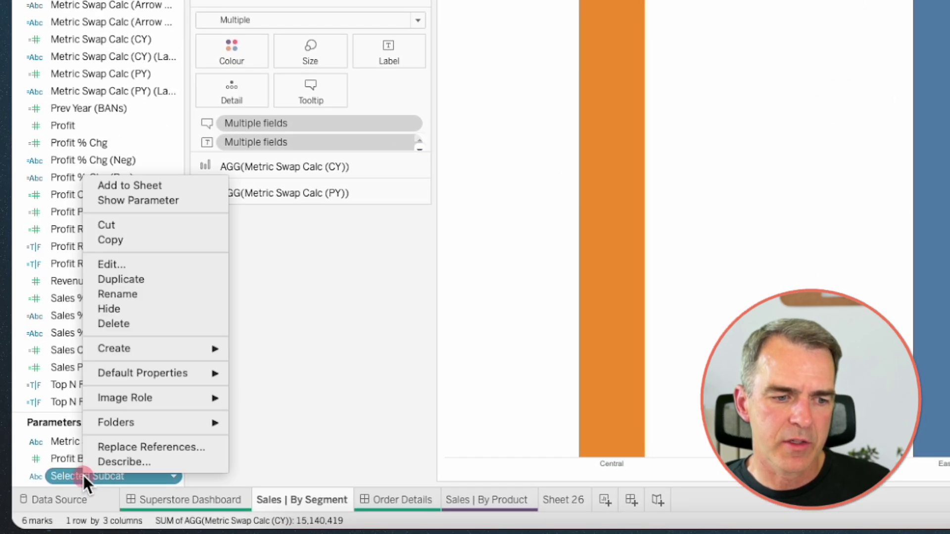
click(120, 265)
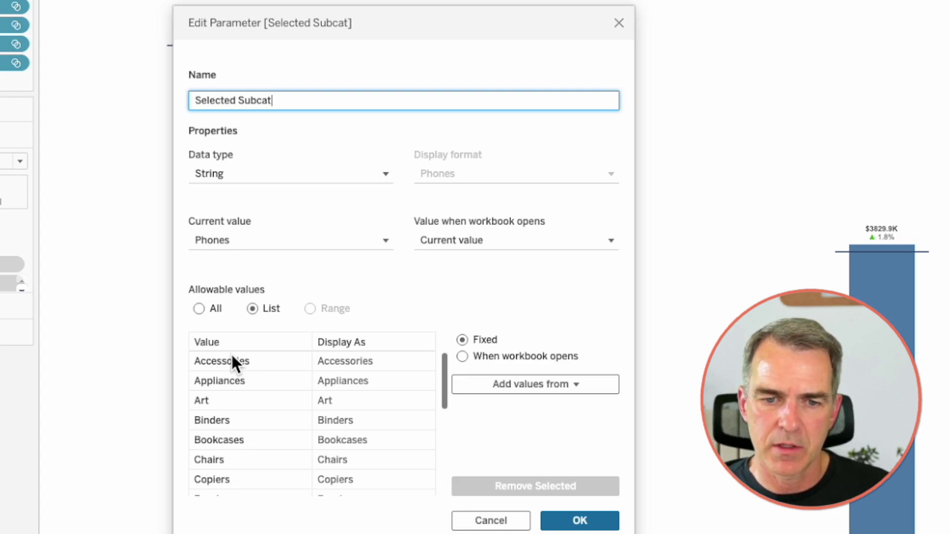
click(198, 309)
click(255, 309)
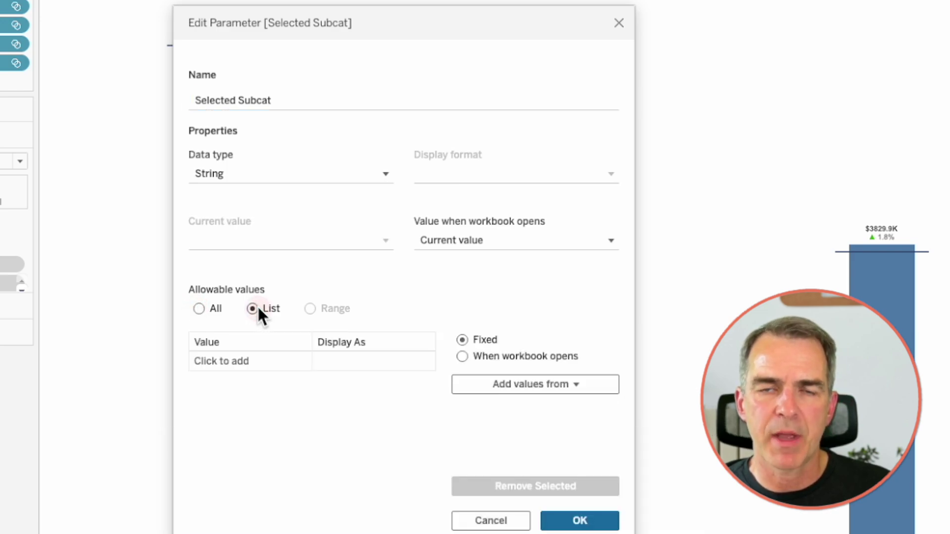
click(587, 385)
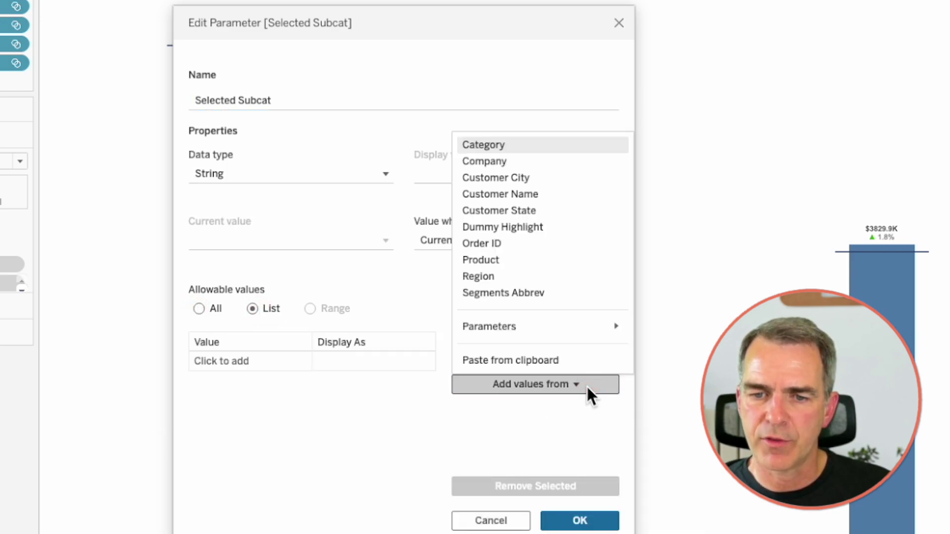
click(512, 258)
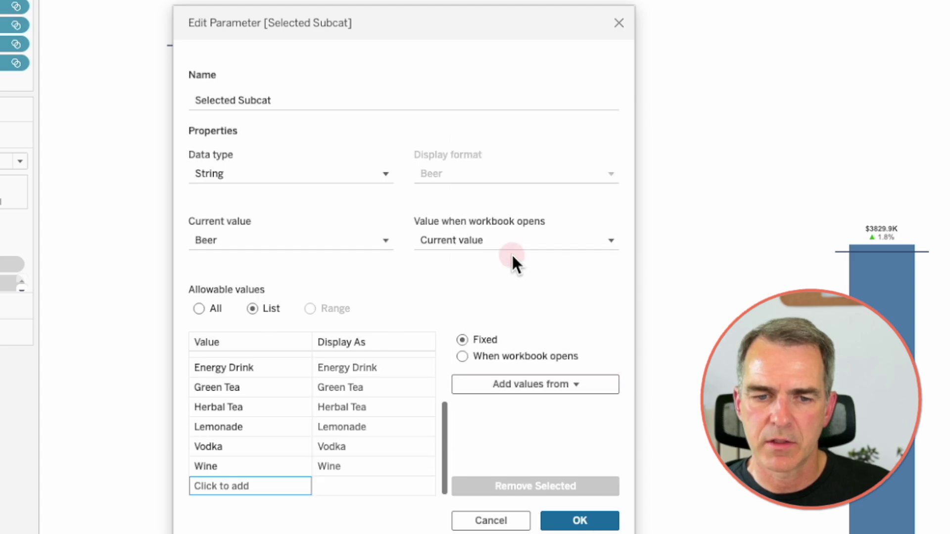
click(588, 522)
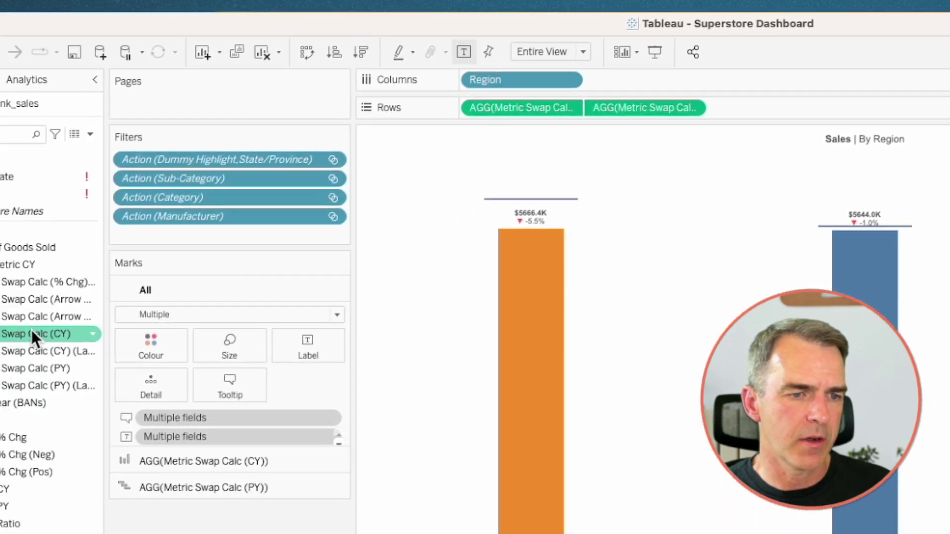
Review the Sales CY reference in the Metric Swap Calc (CY) formula and apply it
right_click(114, 331)
click(142, 415)
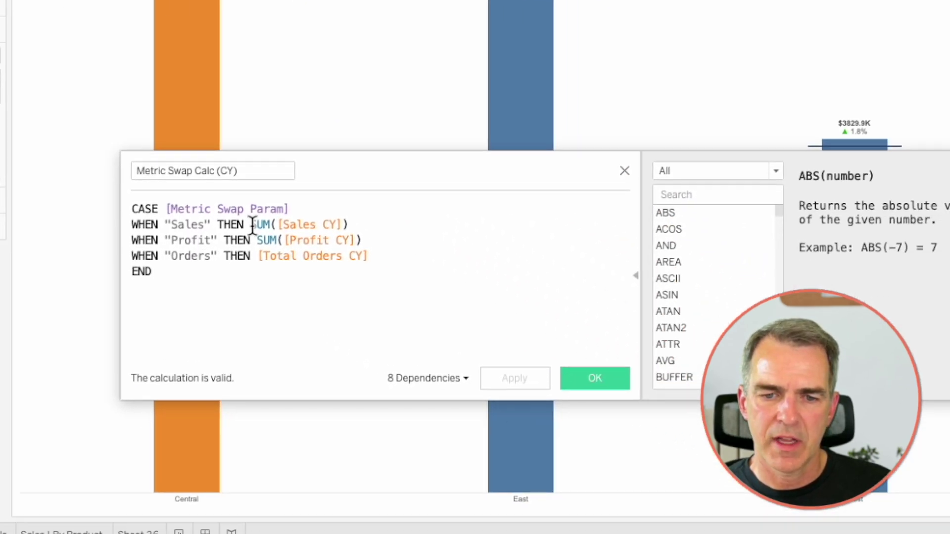
drag(251, 225, 349, 225)
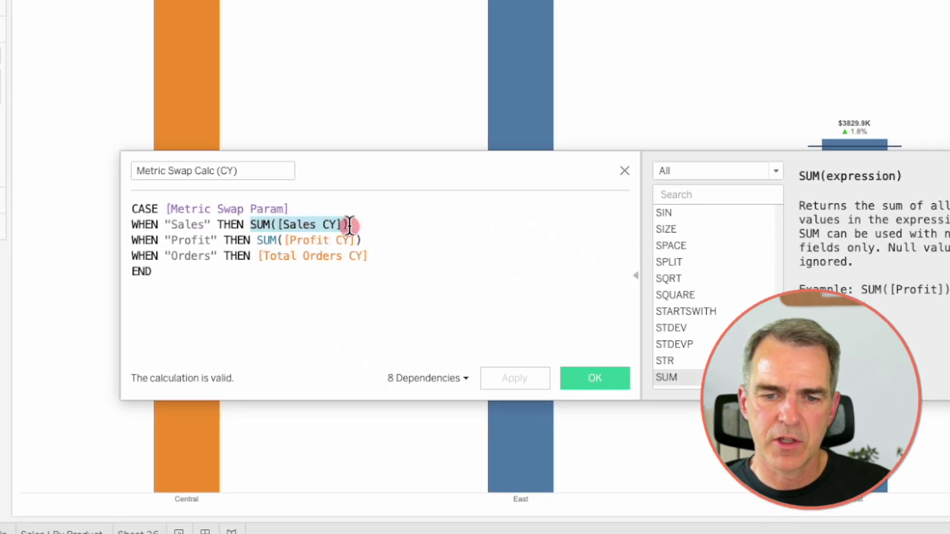
click(598, 381)
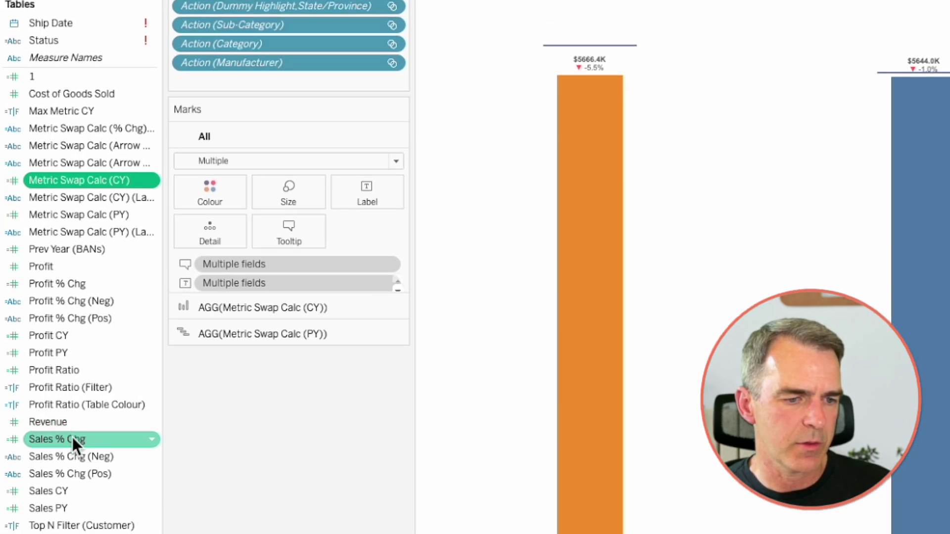
Rewrite Sales CY to return Revenue where the Purchase Date year equals the Year parameter
right_click(77, 492)
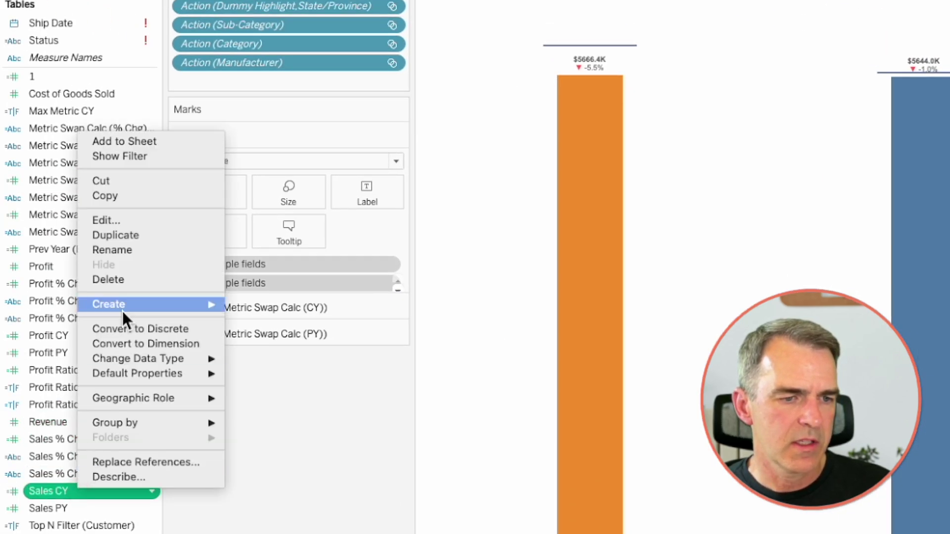
click(122, 219)
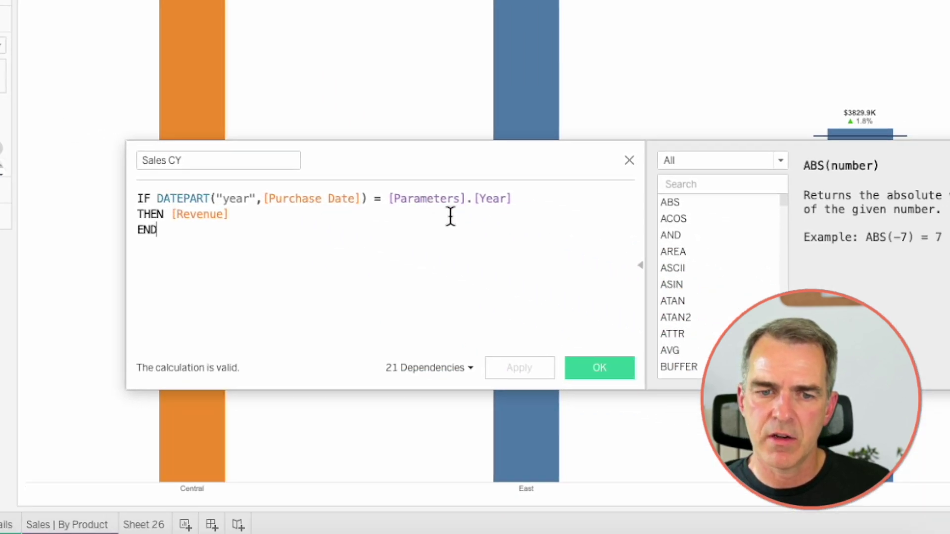
click(611, 368)
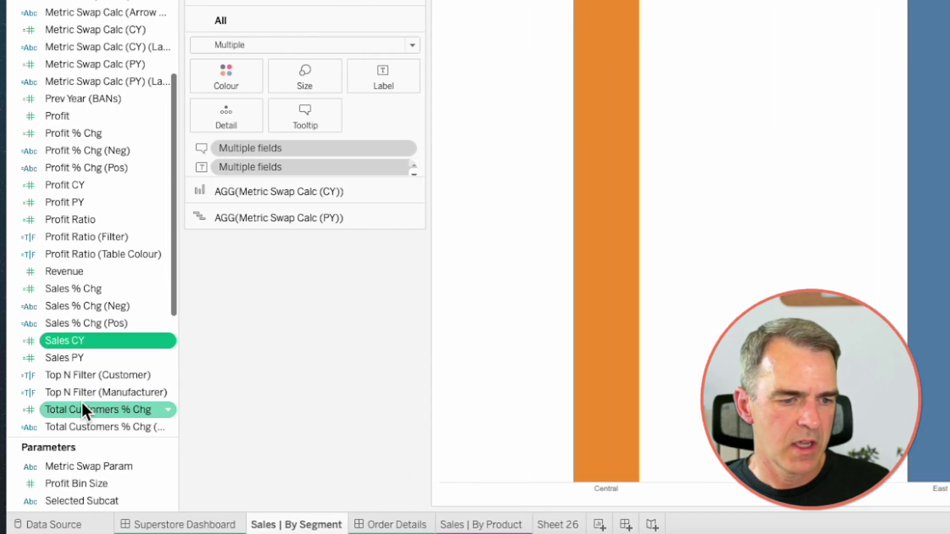
scroll(82, 402, down, 2)
scroll(85, 475, down, 3)
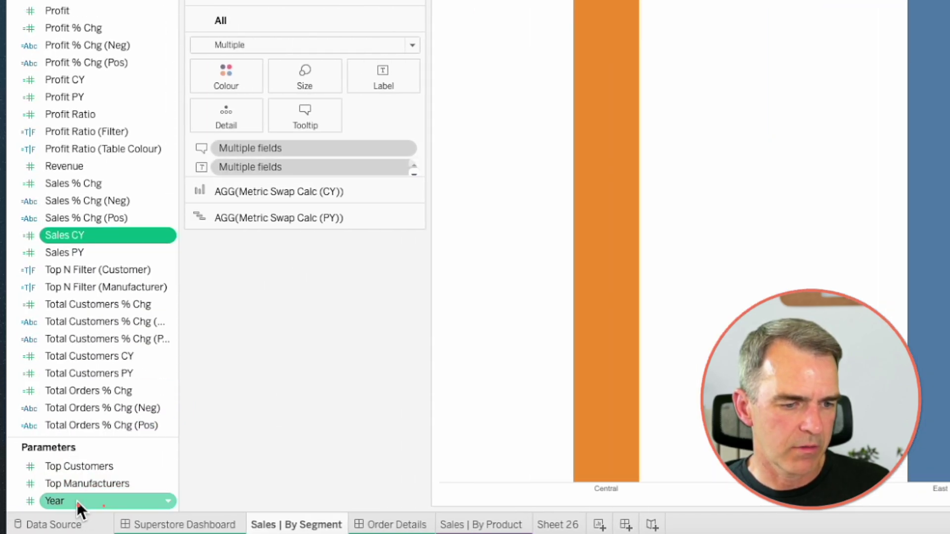
Refill the Year parameter as a list taken from the Year field, 2020–2023
right_click(77, 501)
click(109, 313)
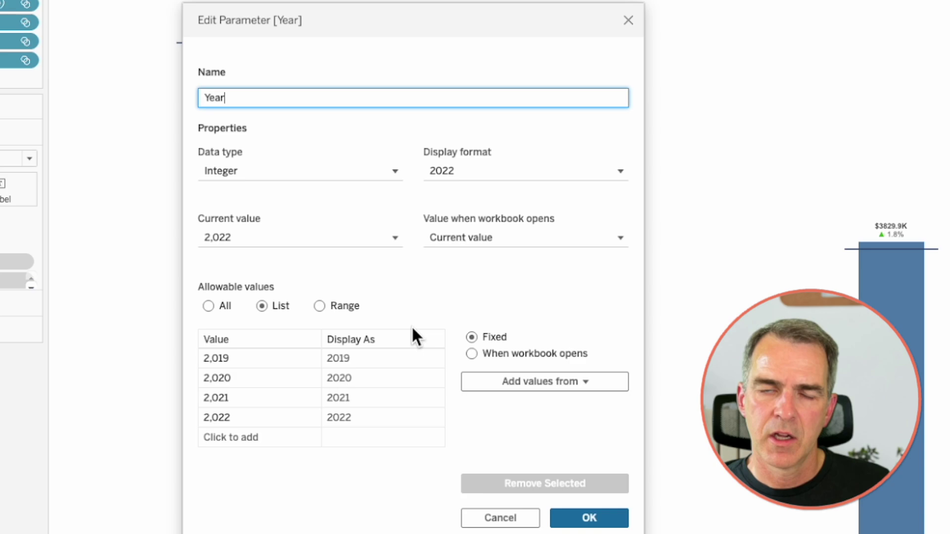
click(207, 306)
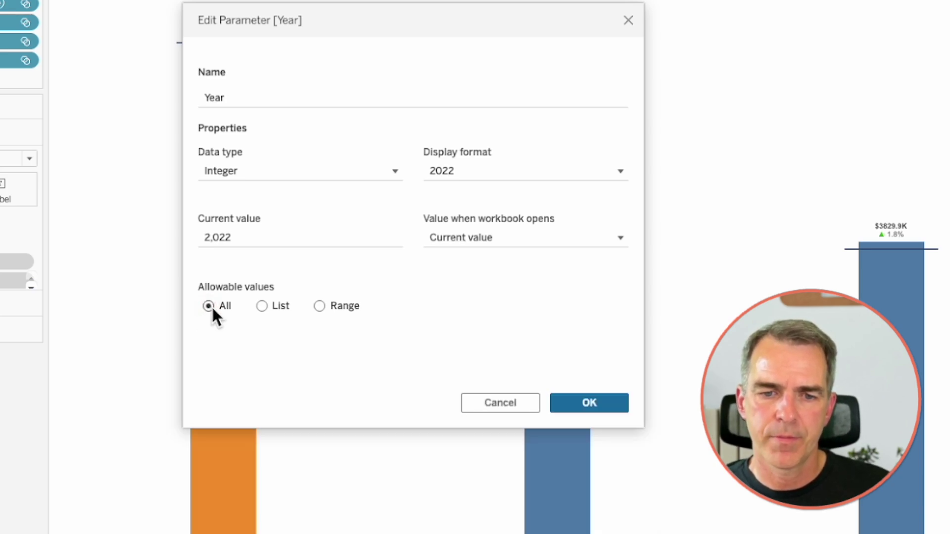
click(262, 306)
click(570, 377)
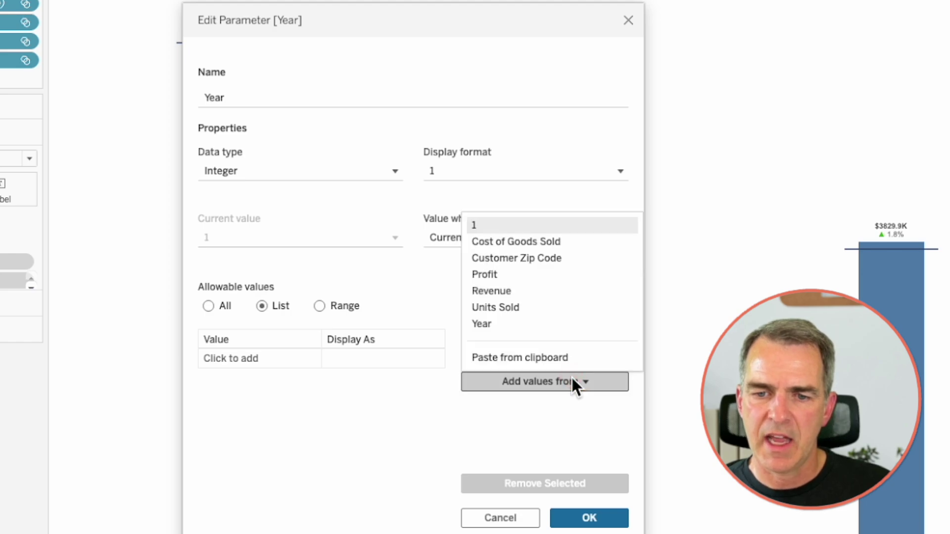
click(499, 324)
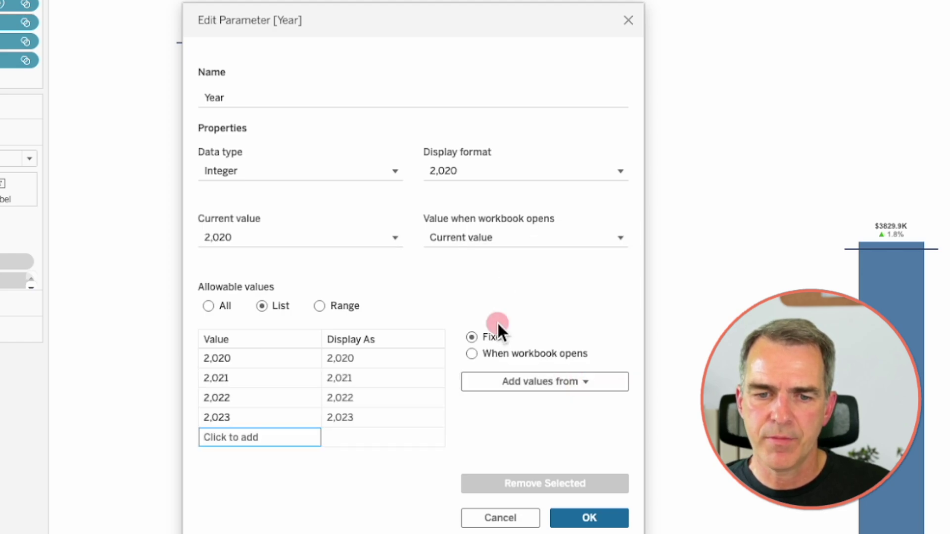
click(594, 519)
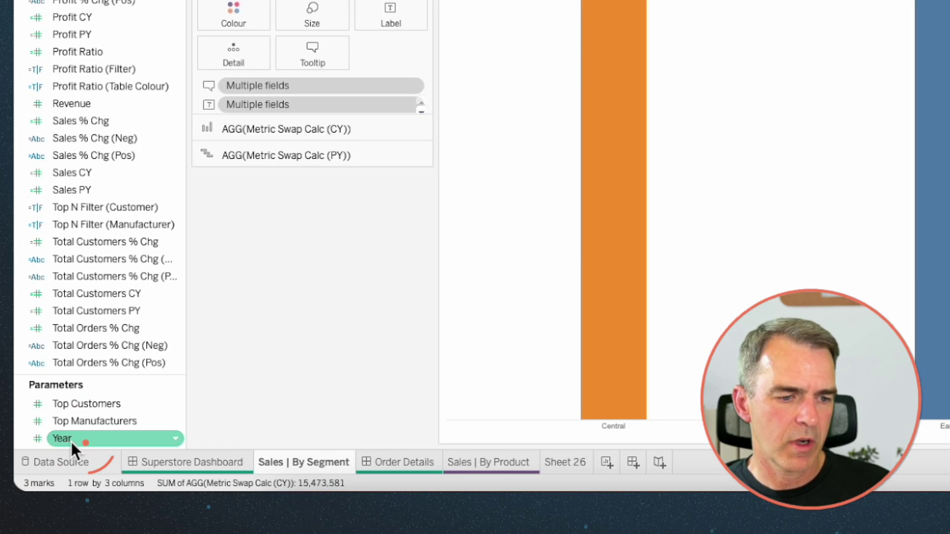
Show the Year parameter control on the sheet and set it to 2,023
right_click(71, 442)
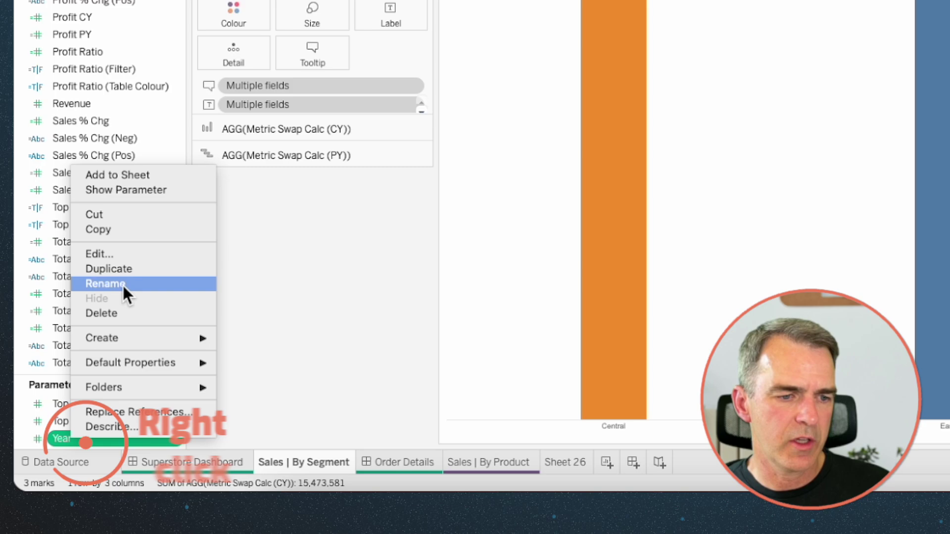
click(130, 192)
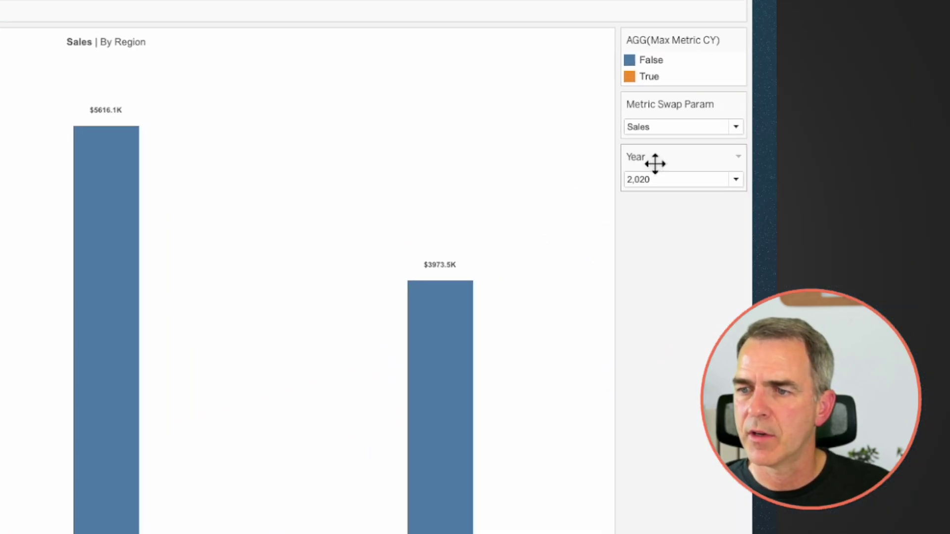
click(649, 180)
click(646, 227)
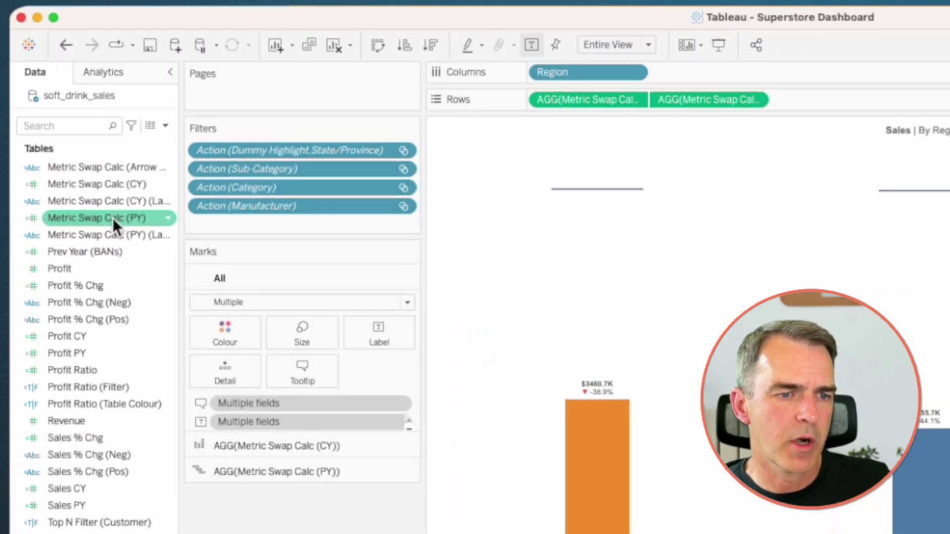
Review the Profit PY and Total Orders PY references in Metric Swap Calc (PY)
right_click(75, 155)
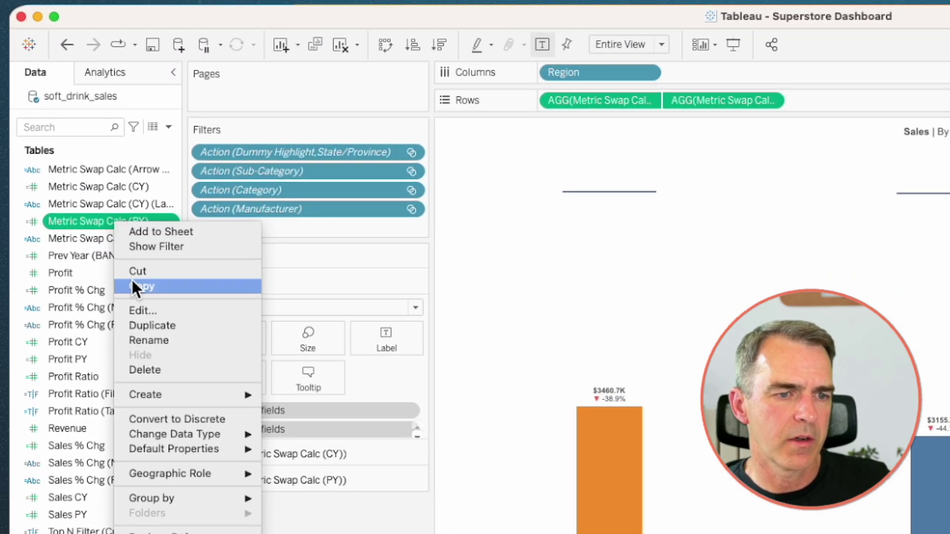
click(138, 311)
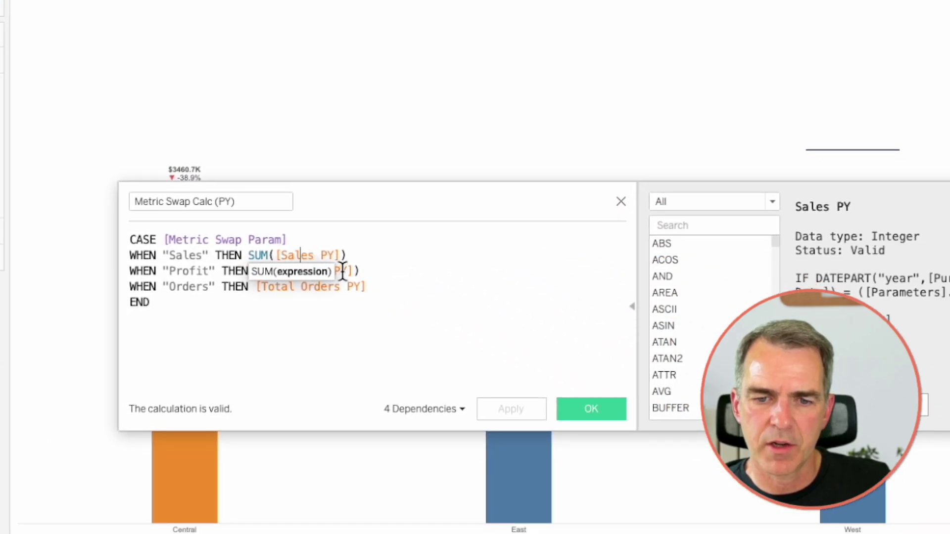
click(341, 271)
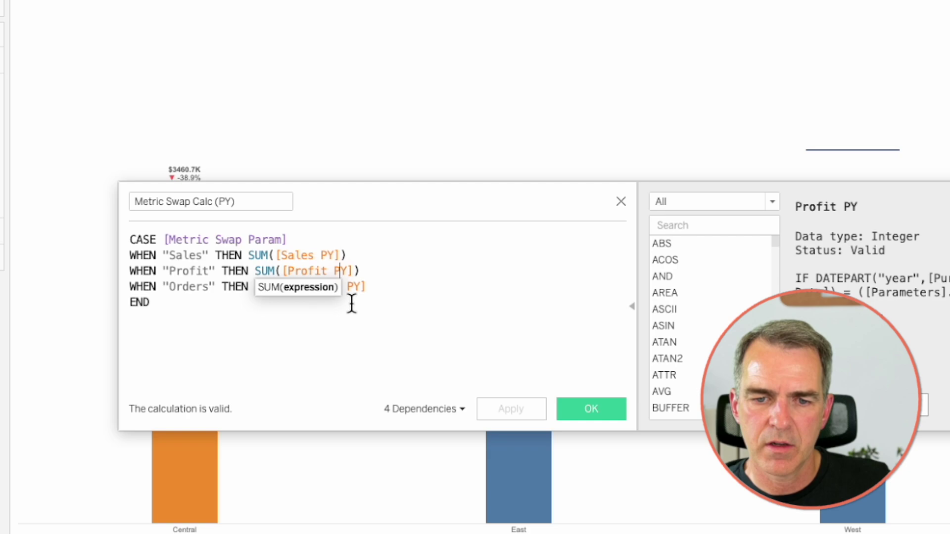
click(349, 287)
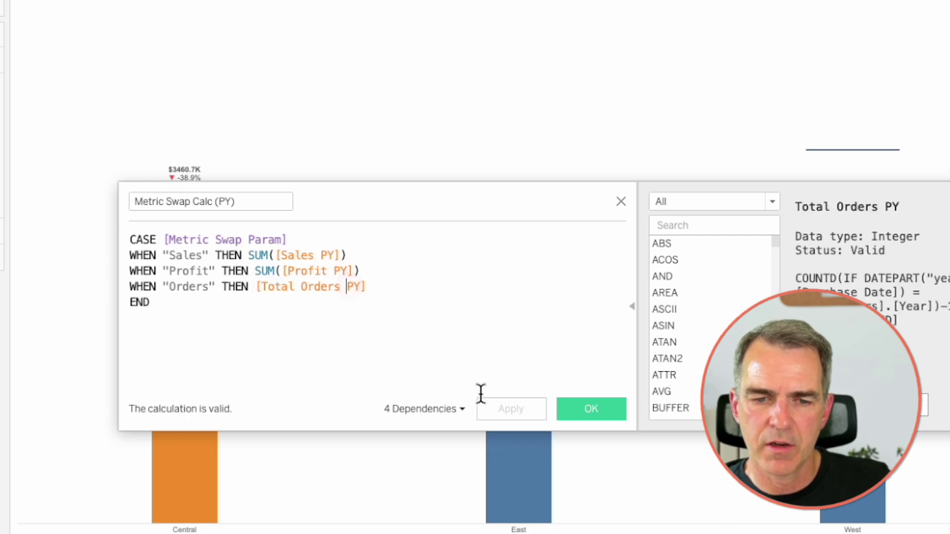
click(593, 401)
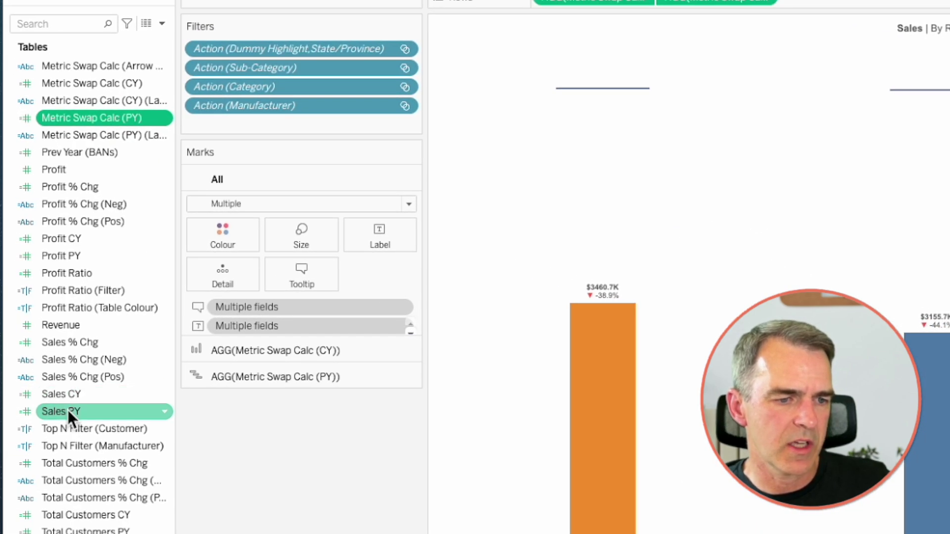
Change Sales PY to return Revenue for the year before the Year parameter
right_click(68, 410)
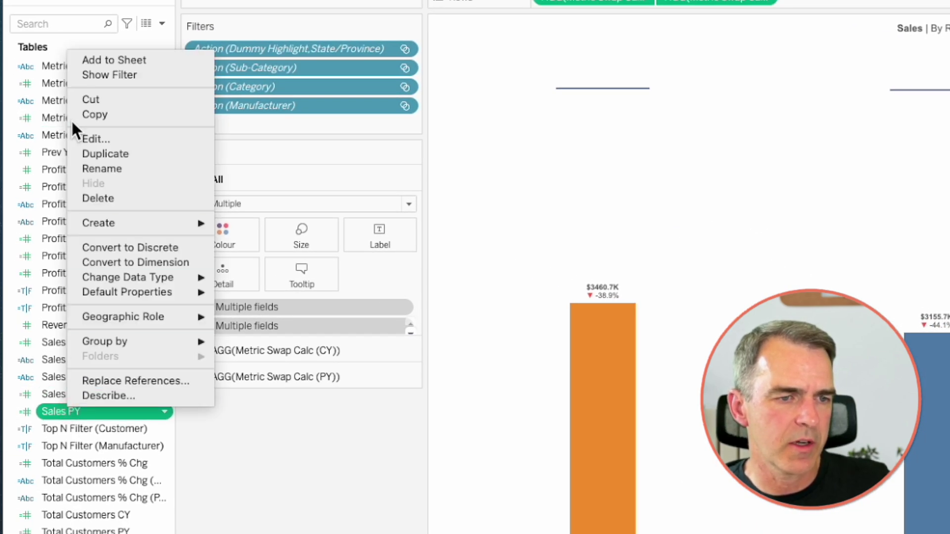
click(88, 139)
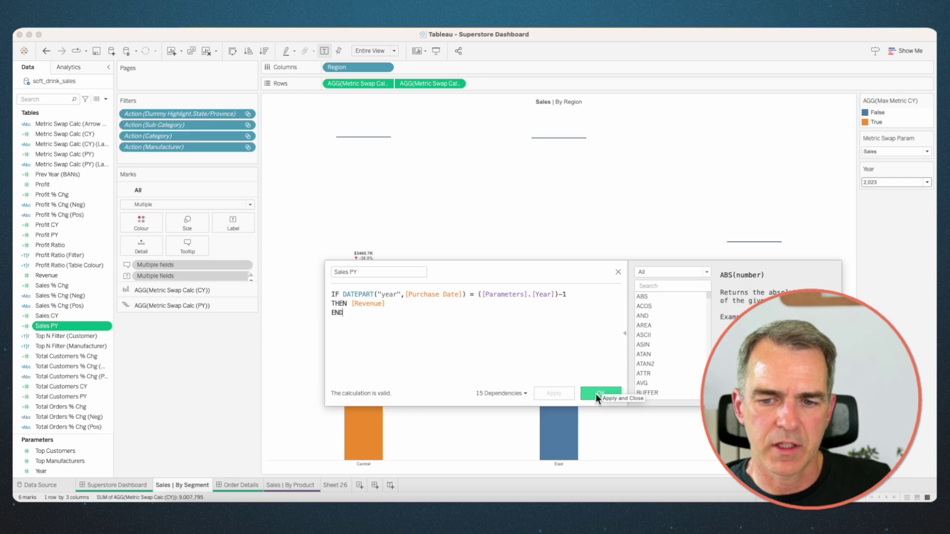
click(601, 358)
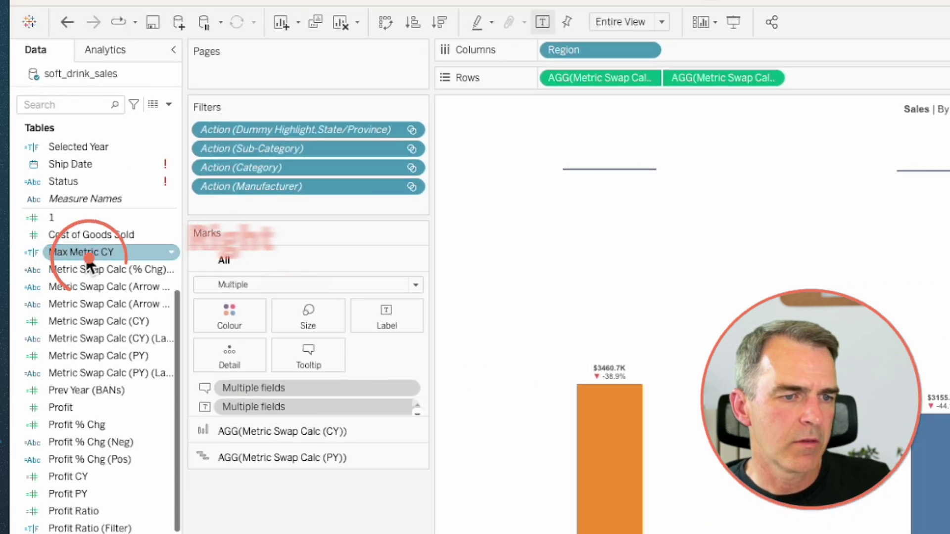
Open the Max Metric CY colour settings and compare against the reference web dashboard
right_click(67, 250)
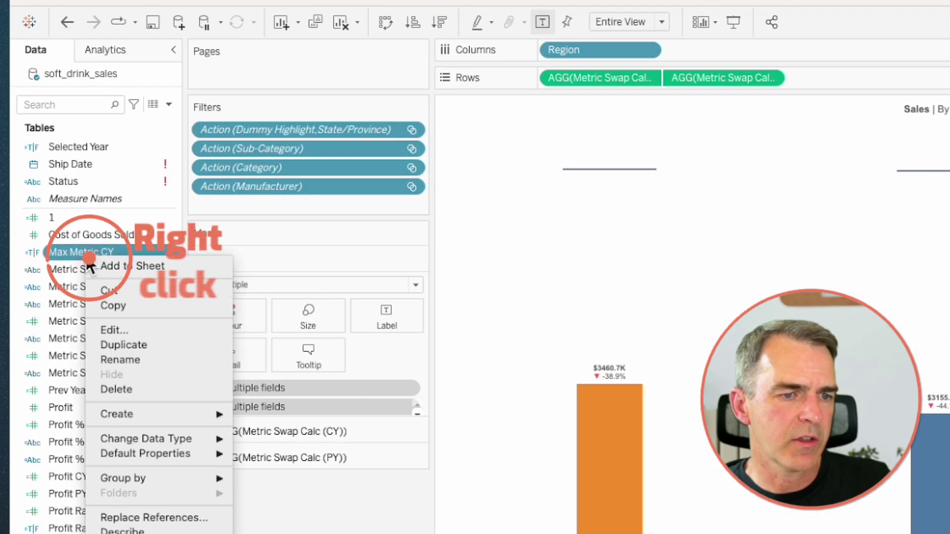
click(103, 328)
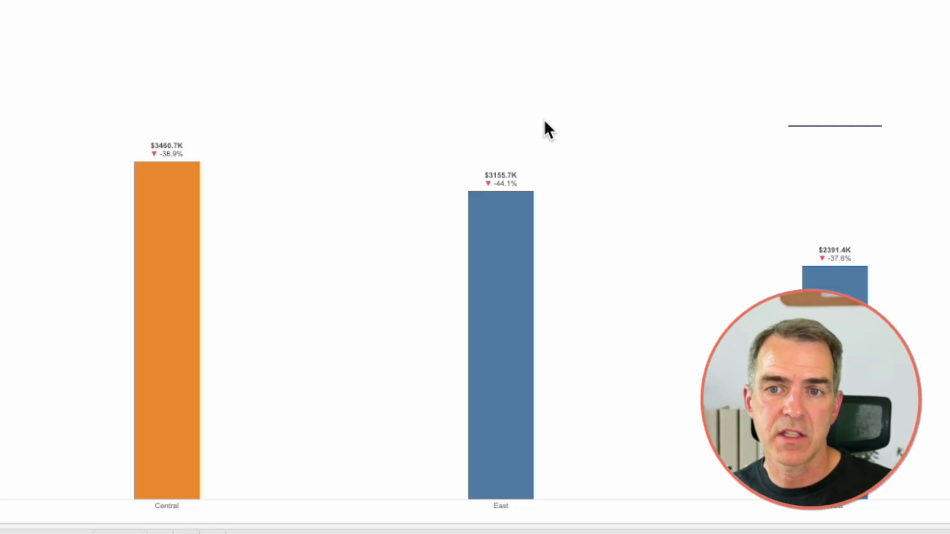
double_click(765, 148)
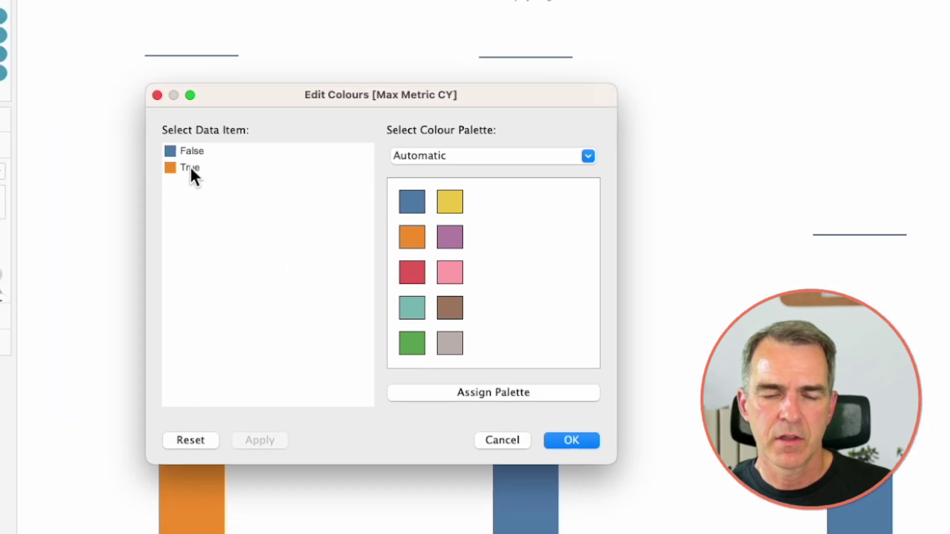
key(super+Tab)
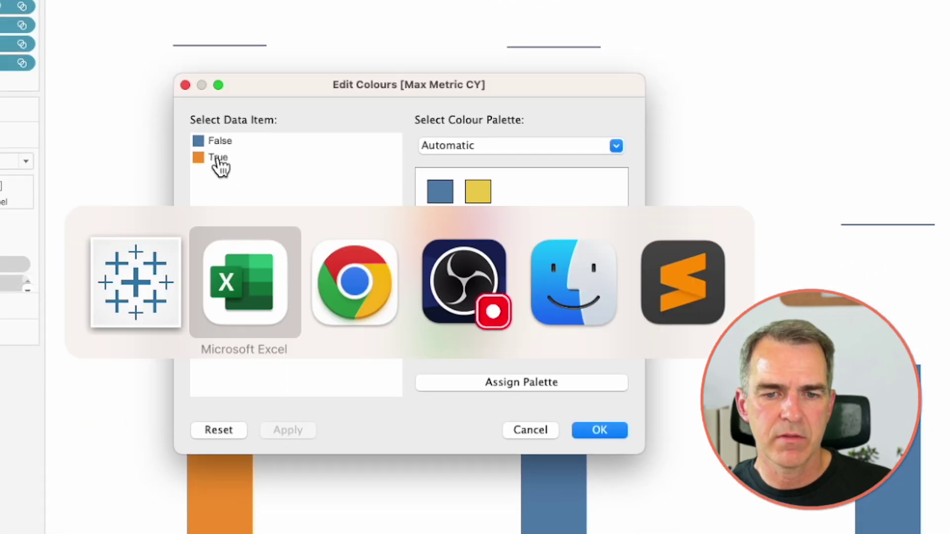
key(super+Tab)
scroll(223, 212, up, 2)
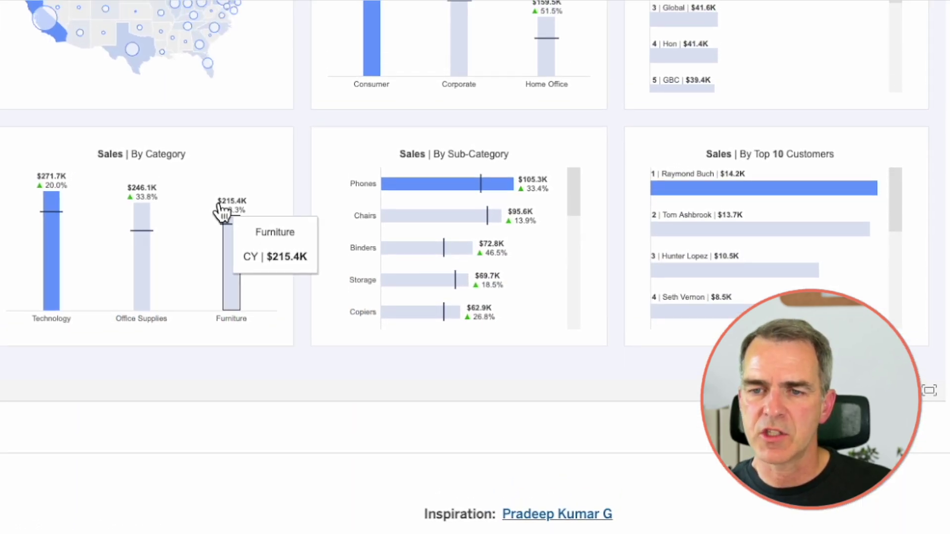
key(super+Tab)
Set True to the bright blue sampled from the reference Technology bar
double_click(193, 203)
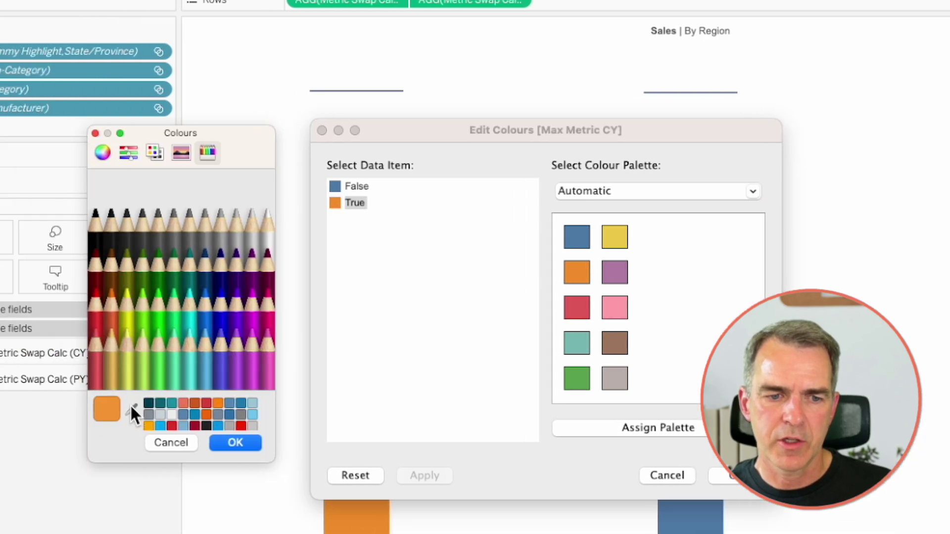
click(130, 404)
key(super+Tab)
click(191, 282)
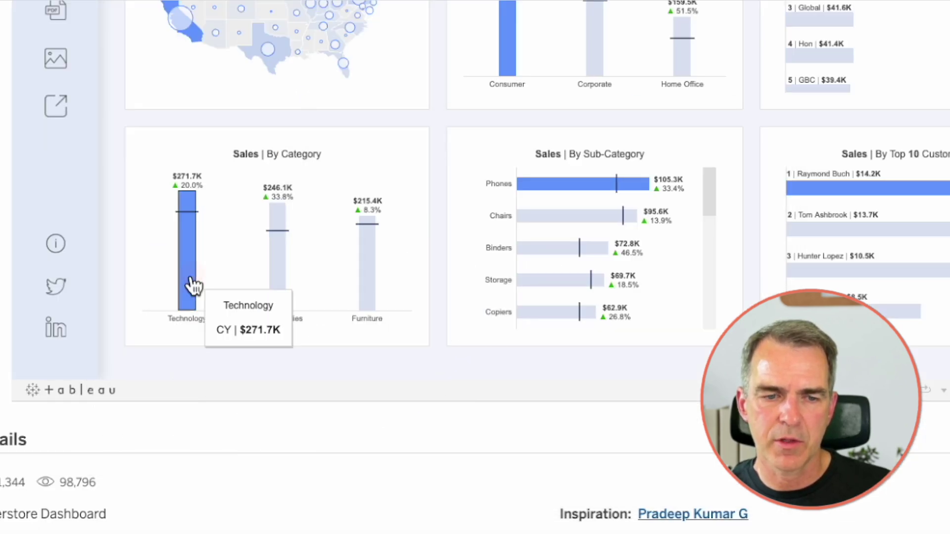
key(super+Tab)
click(245, 445)
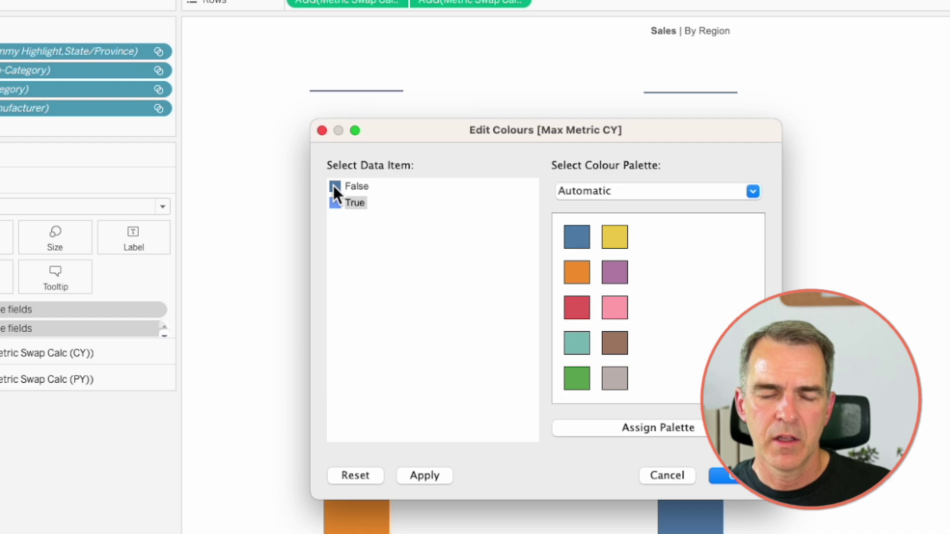
Set False to the pale blue of the reference Copiers bar and confirm the colours
double_click(334, 186)
click(132, 407)
key(super+Tab)
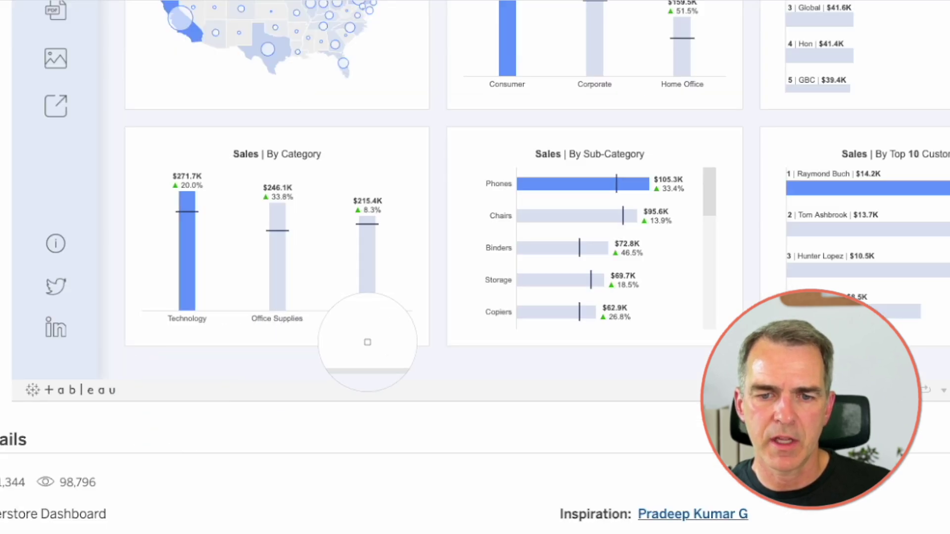
click(553, 315)
key(super+Tab)
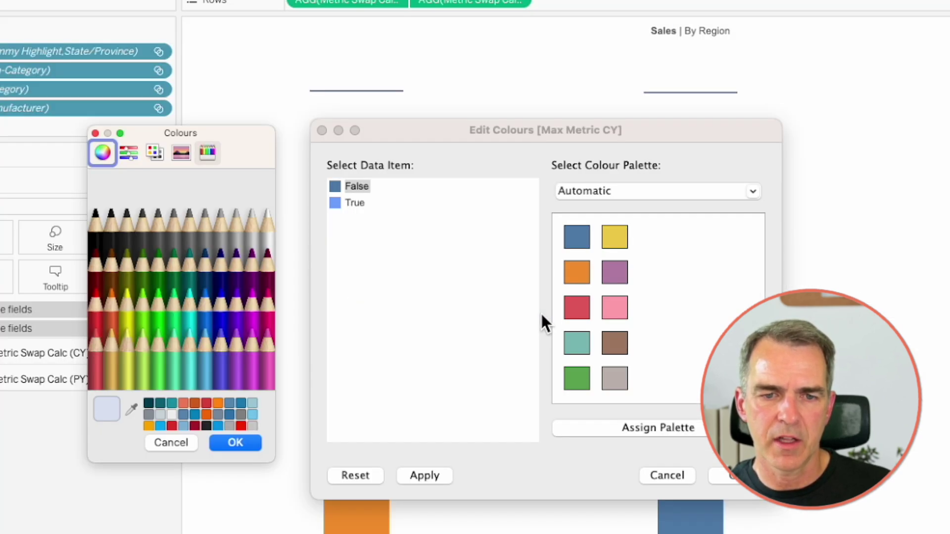
click(227, 447)
click(732, 477)
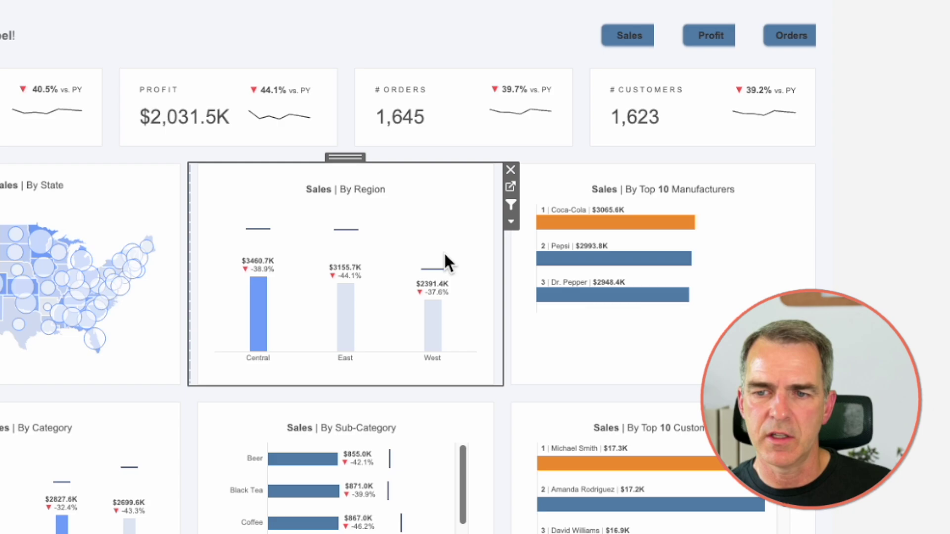
Retitle the Top 10 Manufacturers chart to read 'By Company'
click(770, 202)
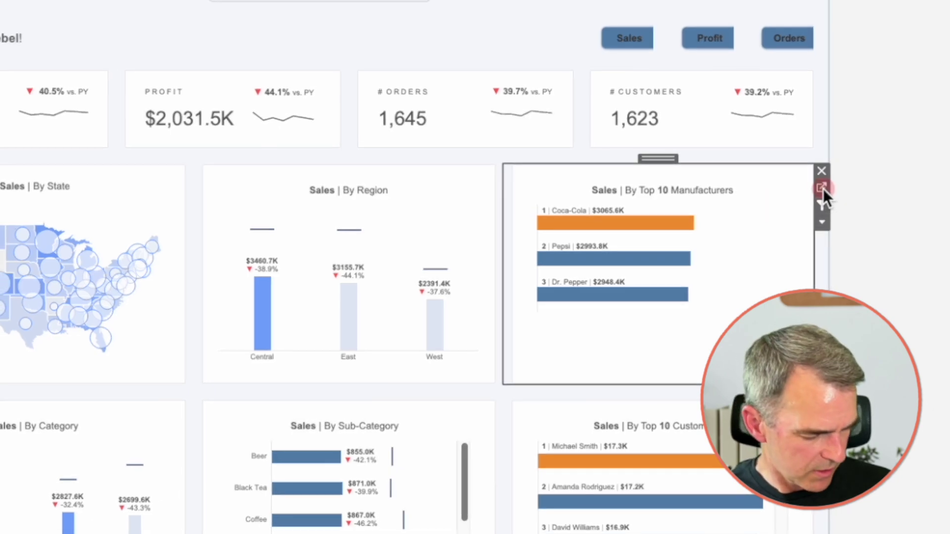
click(825, 187)
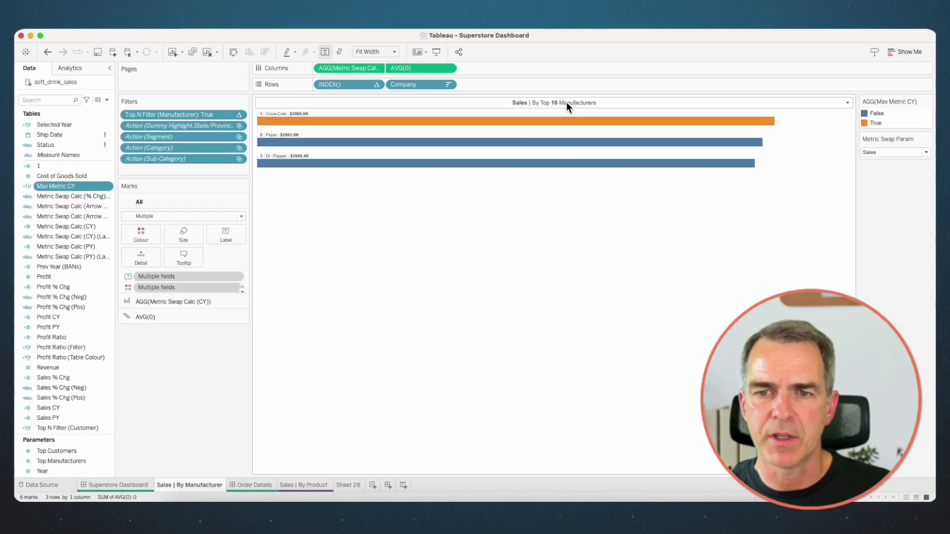
double_click(567, 103)
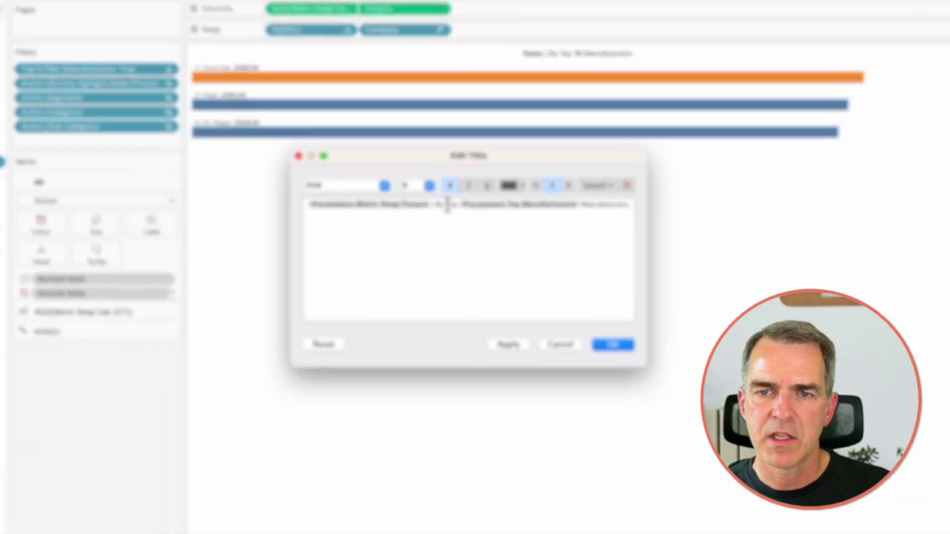
drag(454, 220, 620, 224)
text(Company)
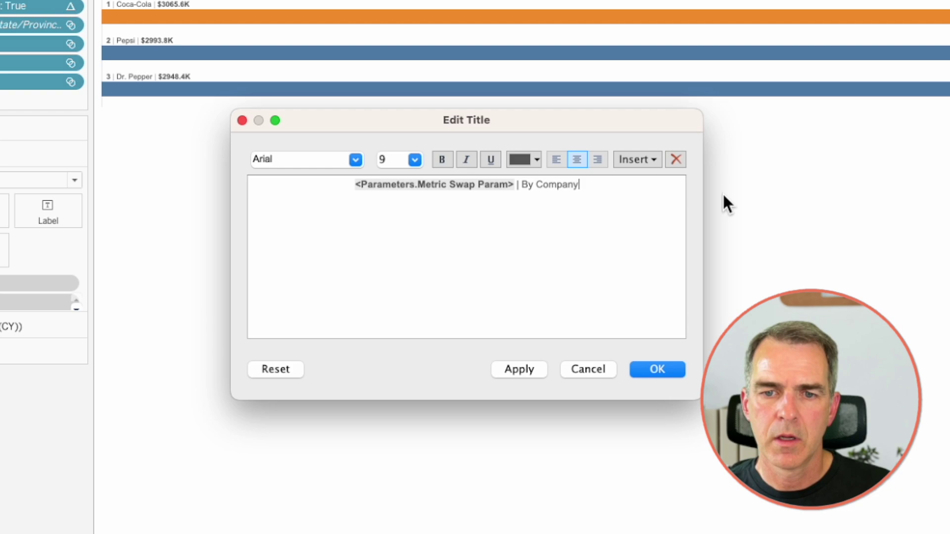
click(643, 369)
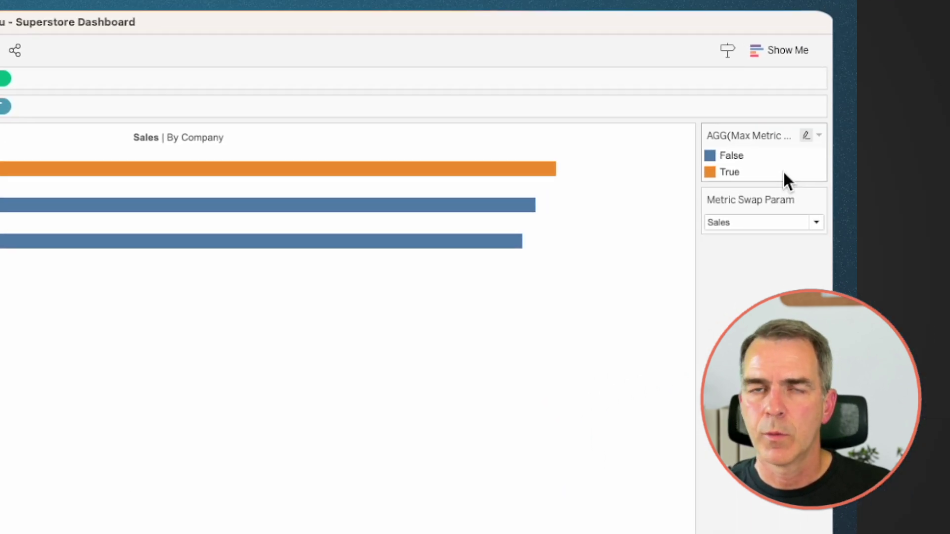
Colour True bars with the sampled Technology blue and False bars with the pale Office Supplies shade
double_click(783, 171)
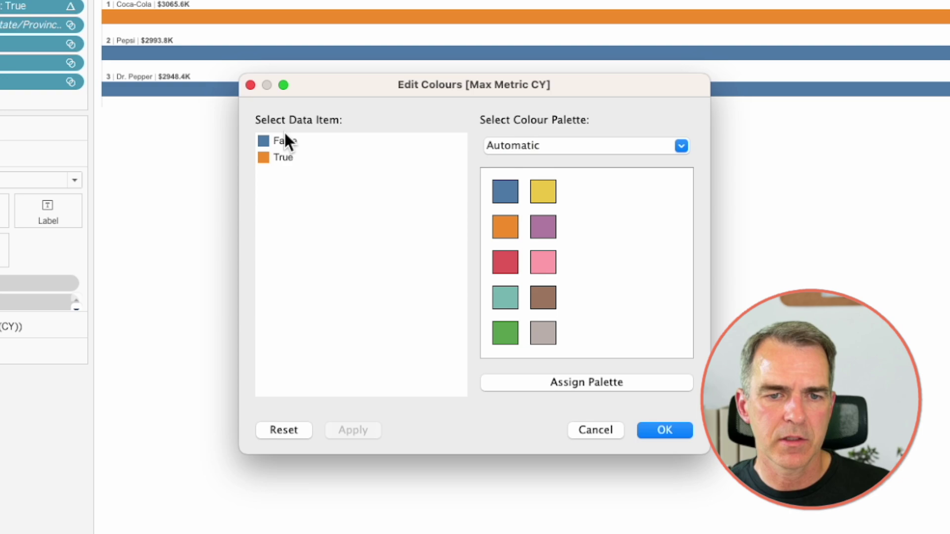
double_click(265, 158)
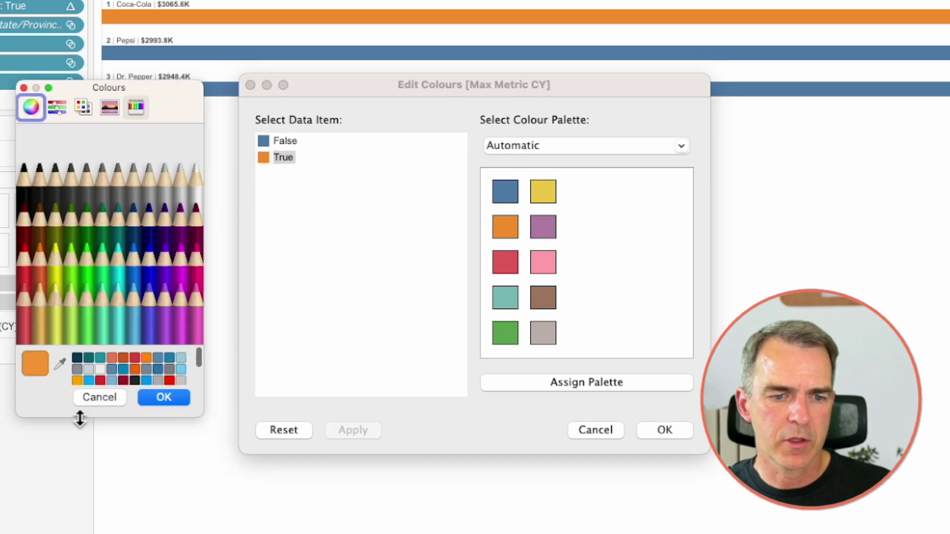
click(60, 364)
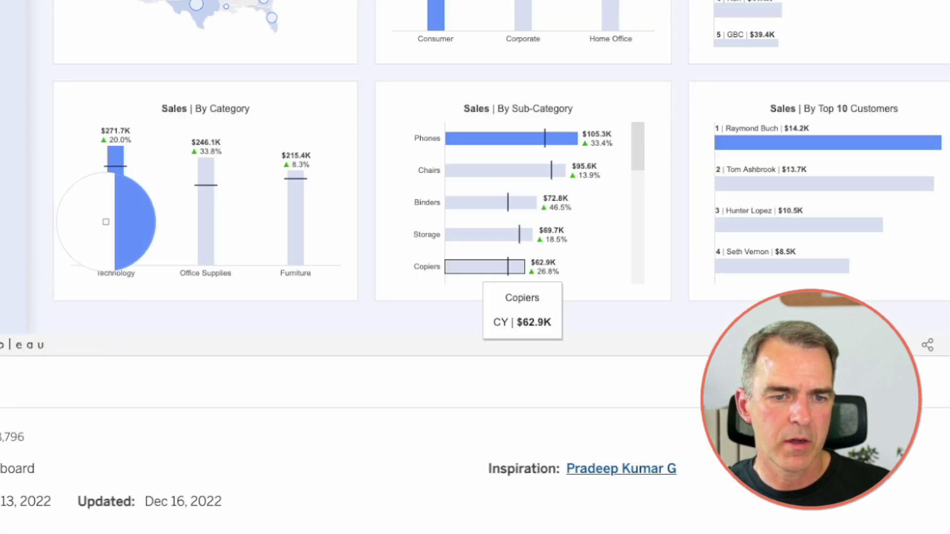
click(117, 228)
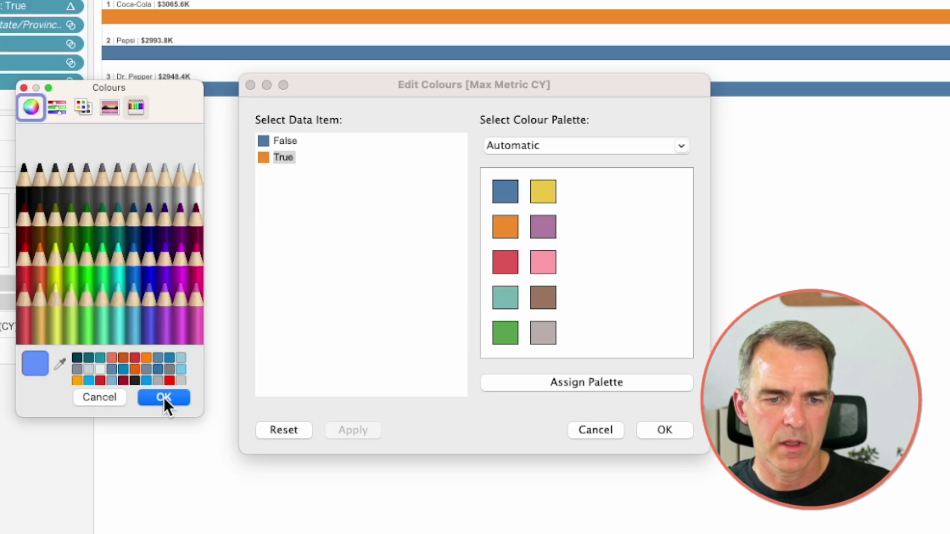
click(164, 397)
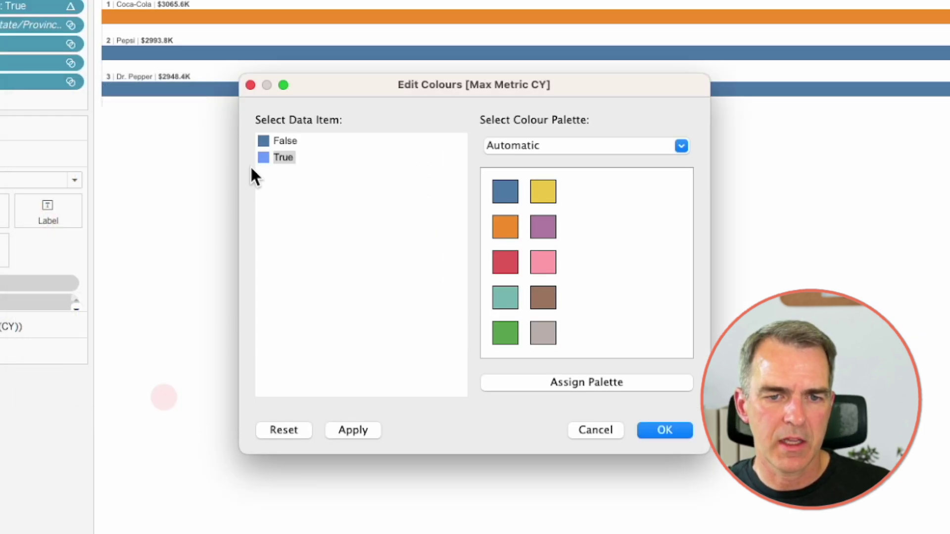
double_click(262, 141)
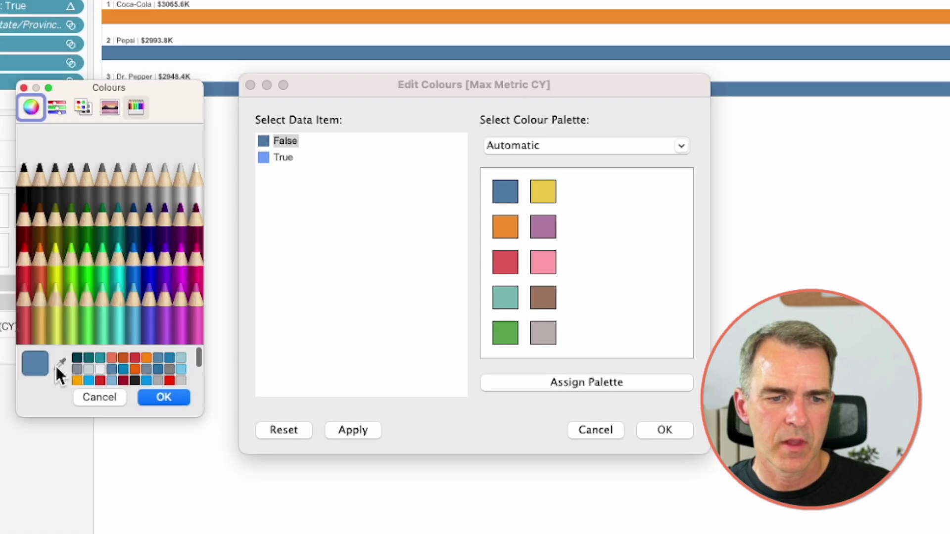
click(60, 364)
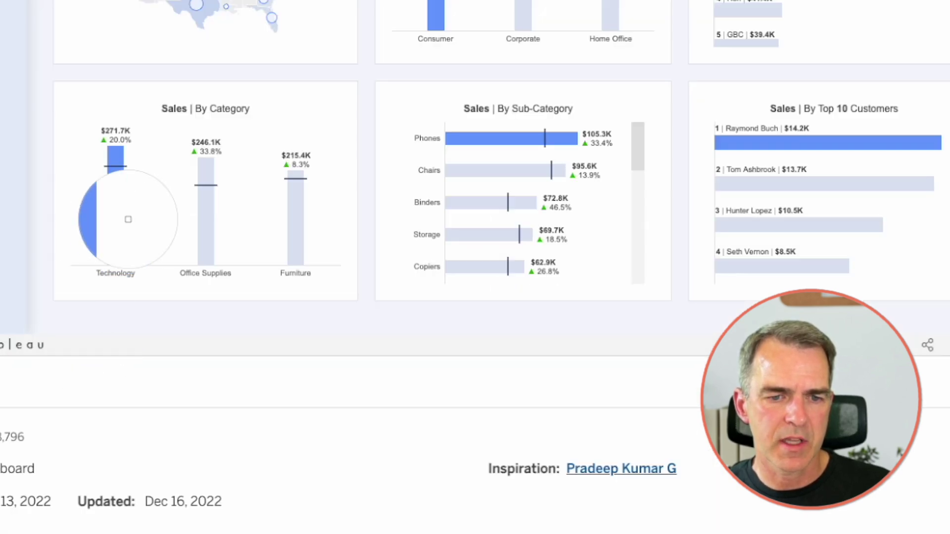
click(202, 225)
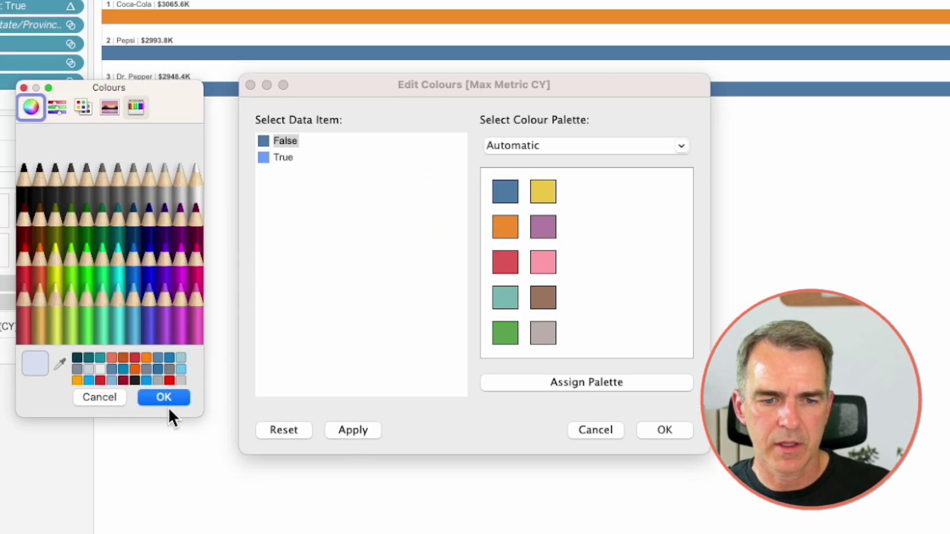
click(166, 398)
click(668, 433)
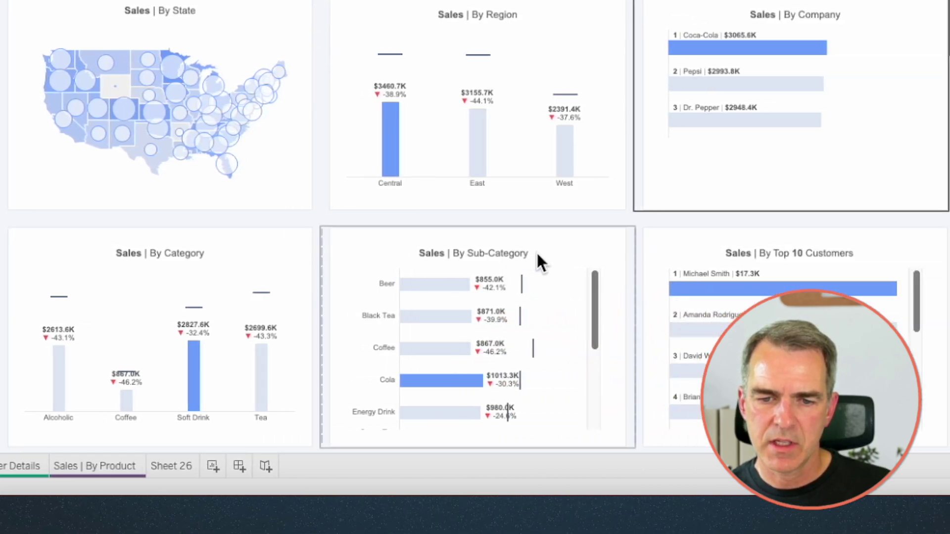
Change the sub-category chart title to 'By Product' and switch the dashboard metric to Profit
click(468, 260)
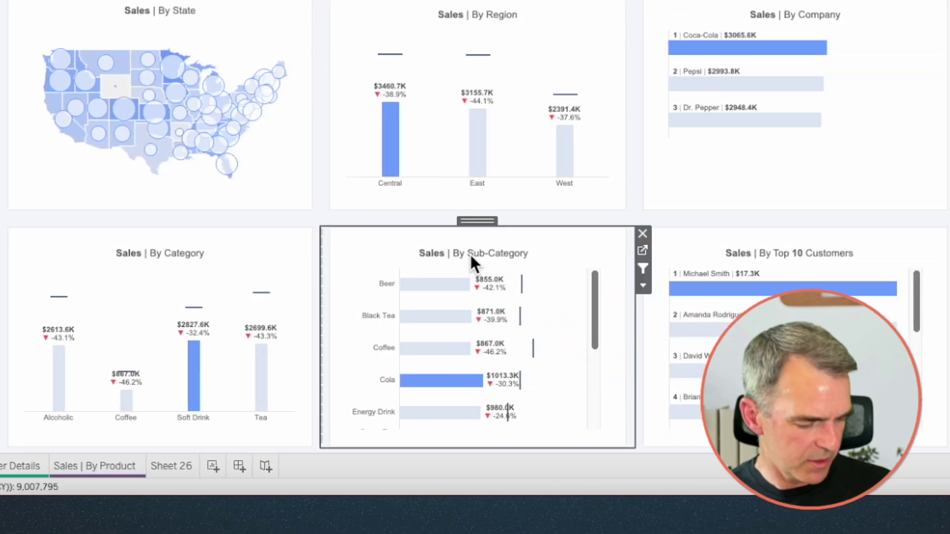
double_click(474, 251)
drag(480, 205, 589, 202)
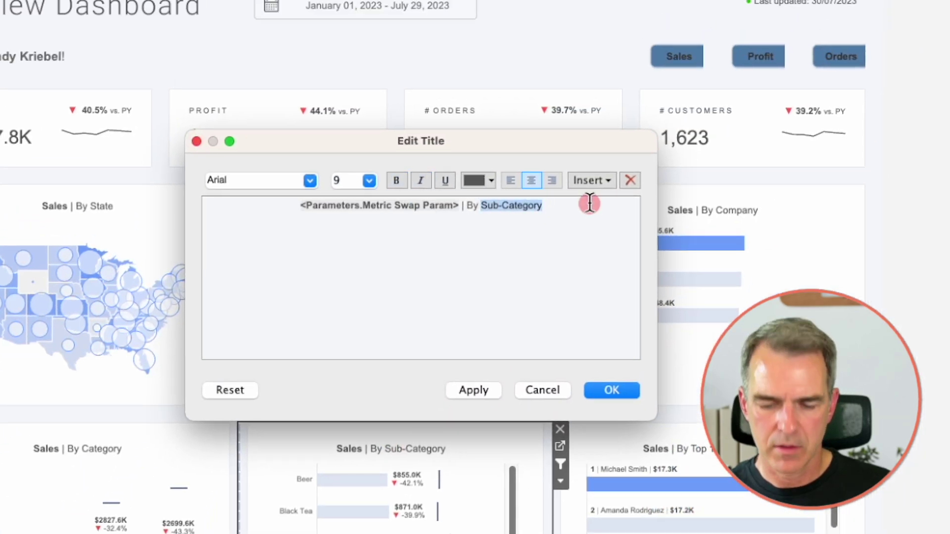
text(Product)
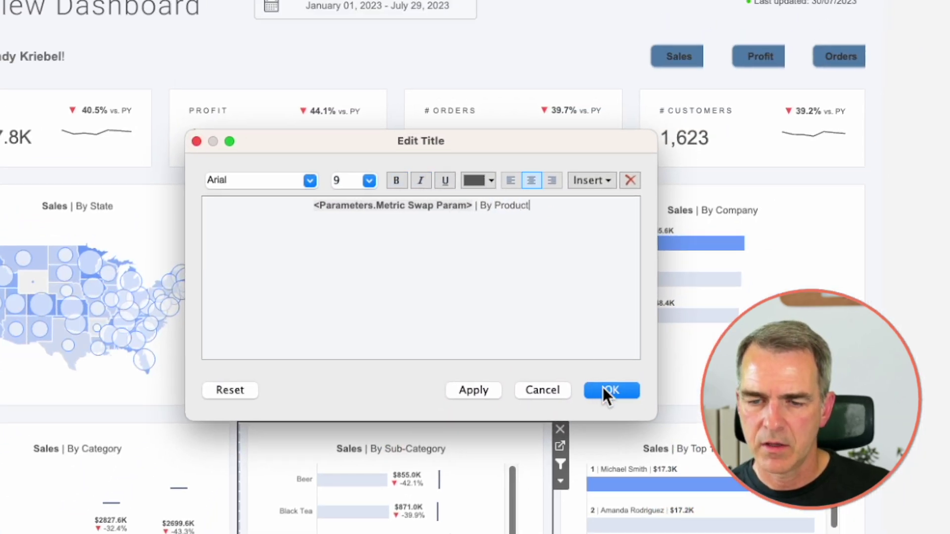
click(602, 389)
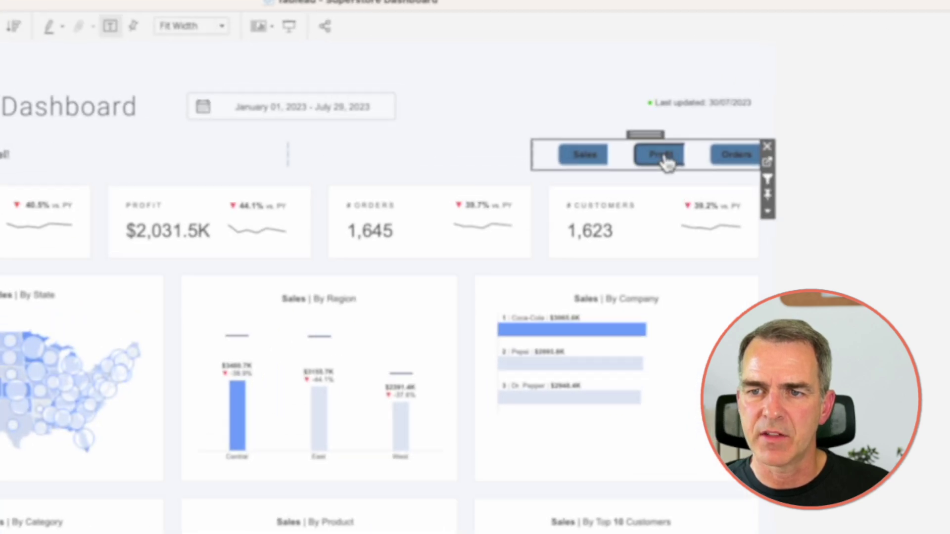
click(676, 135)
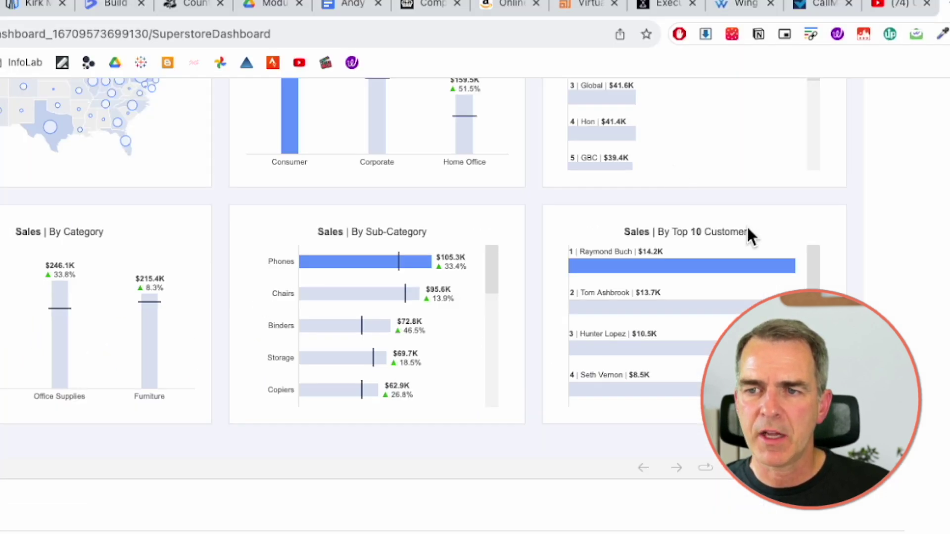
Select Profit on the reference web dashboard to compare its button styling
scroll(747, 227, up, 10)
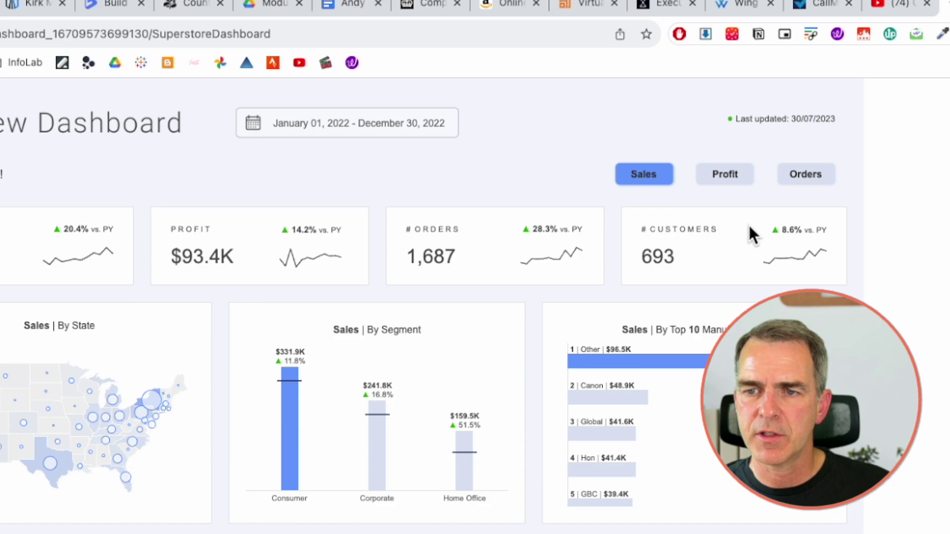
click(730, 255)
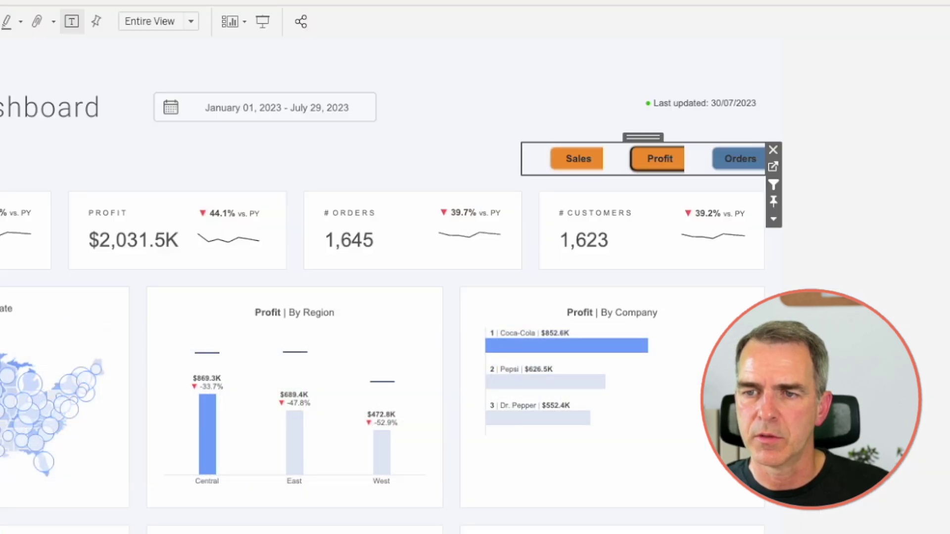
On the metric buttons' sheet, give the Sales button the reference's pale unselected colour
click(771, 167)
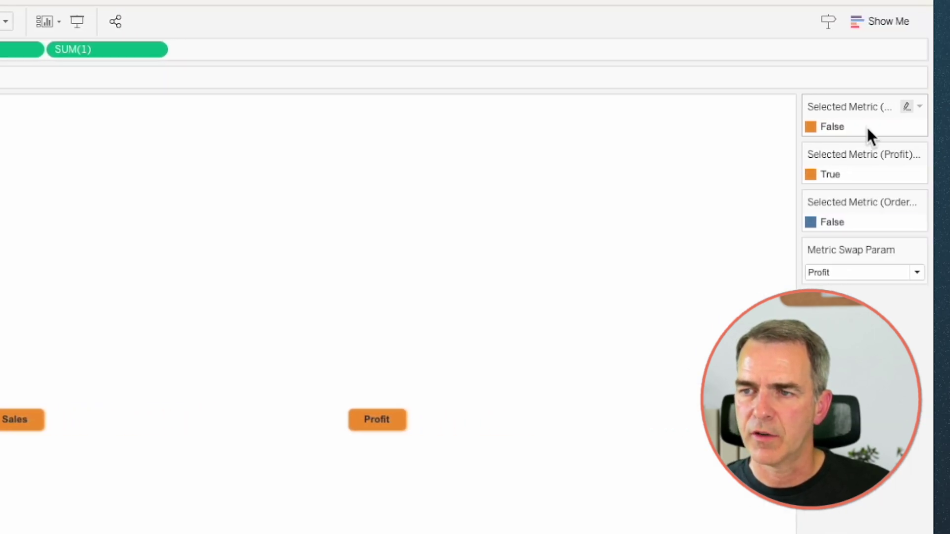
double_click(858, 127)
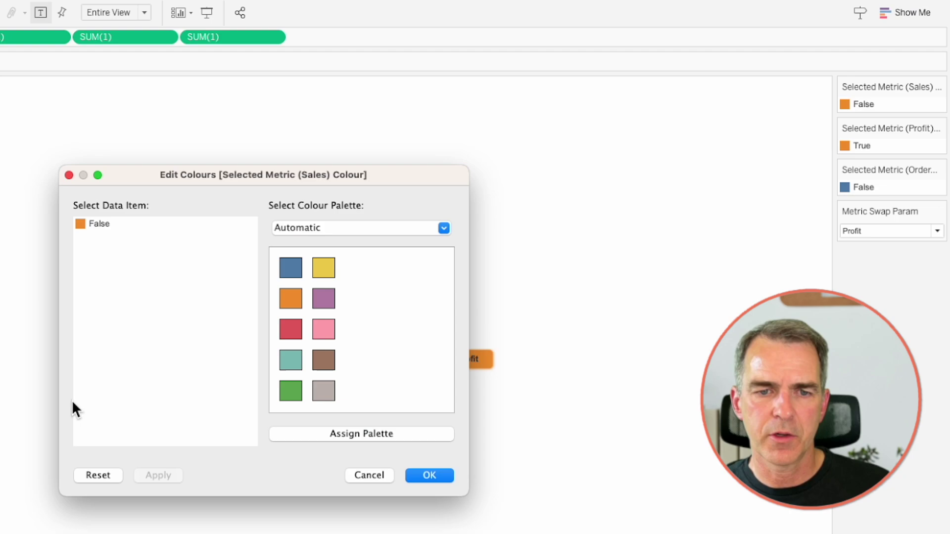
double_click(106, 216)
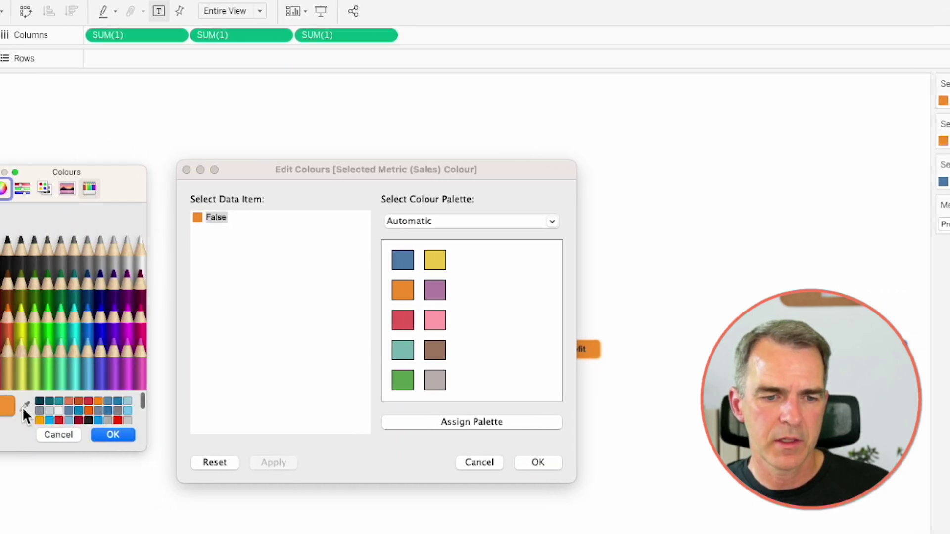
click(23, 408)
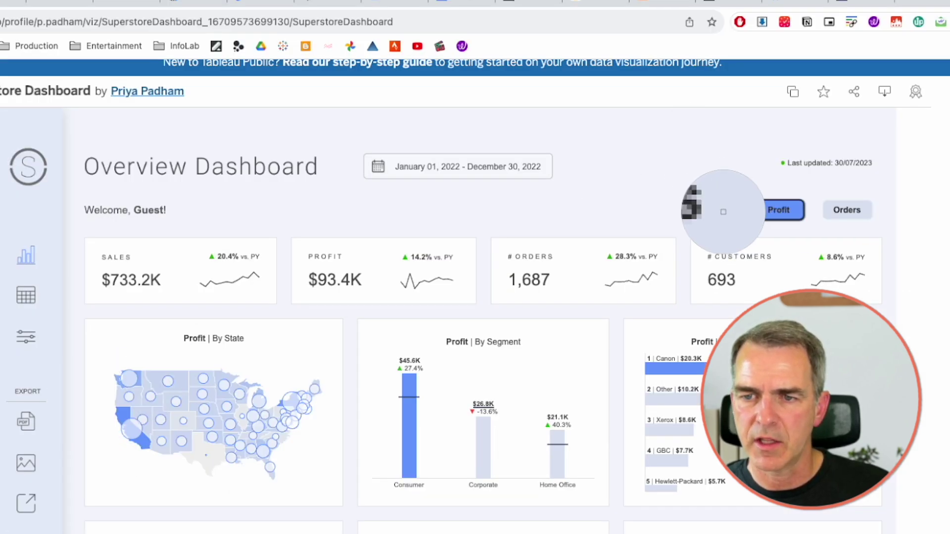
click(723, 213)
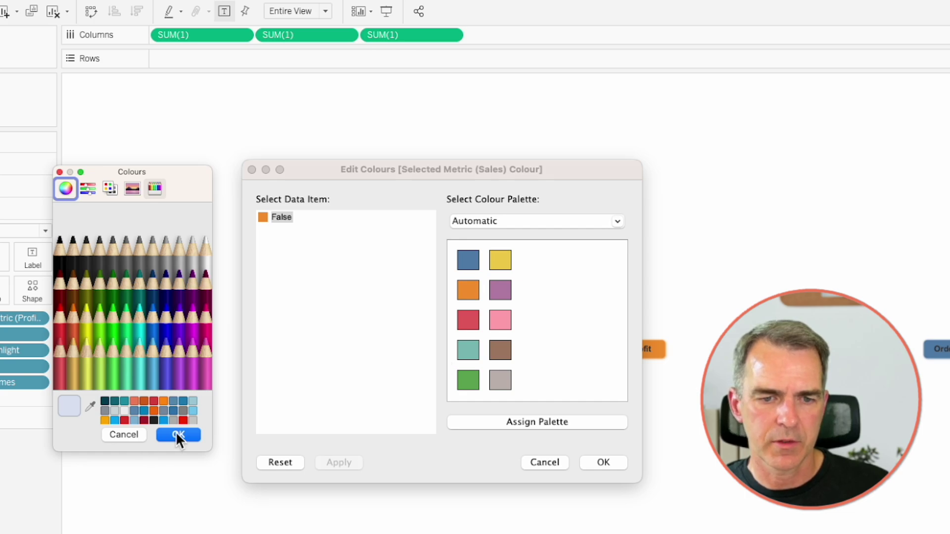
click(178, 435)
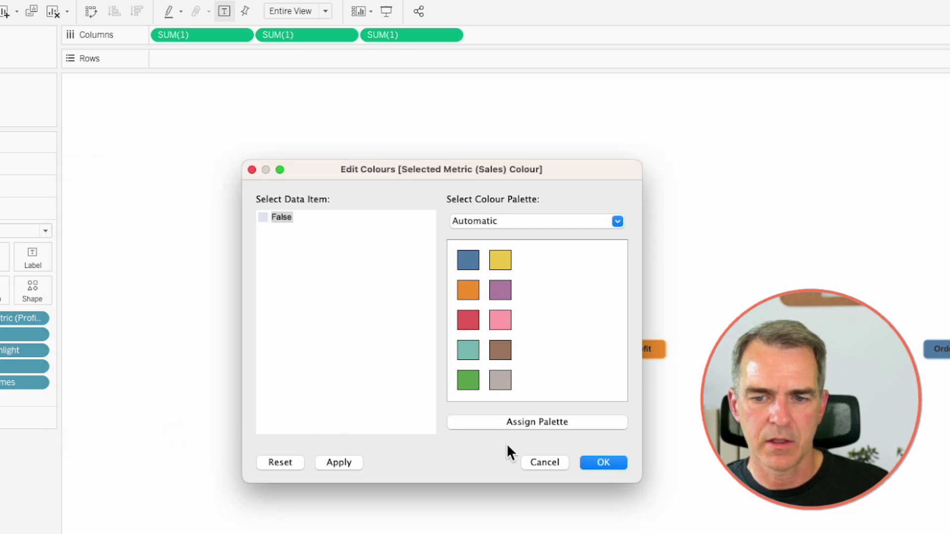
click(604, 463)
Give the Profit button the blue sampled from the reference Profit button
double_click(878, 141)
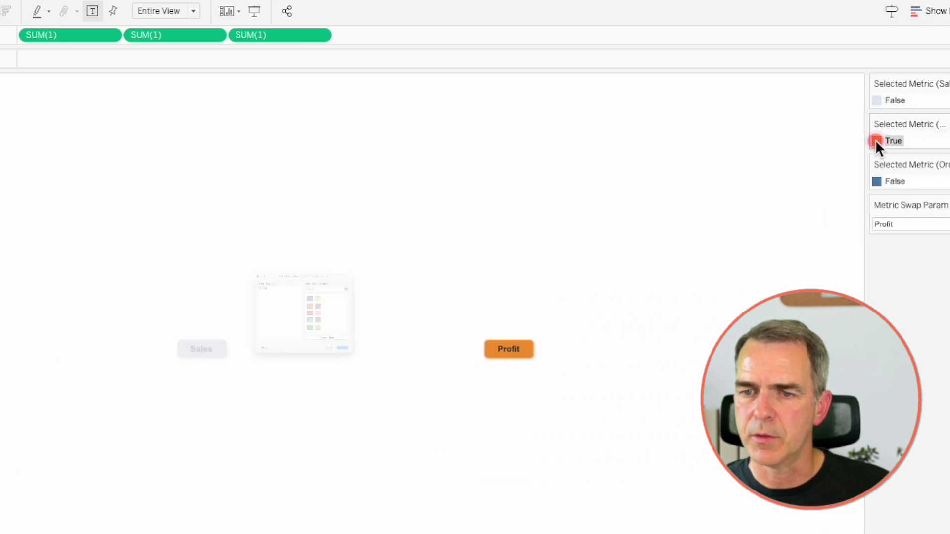
double_click(131, 218)
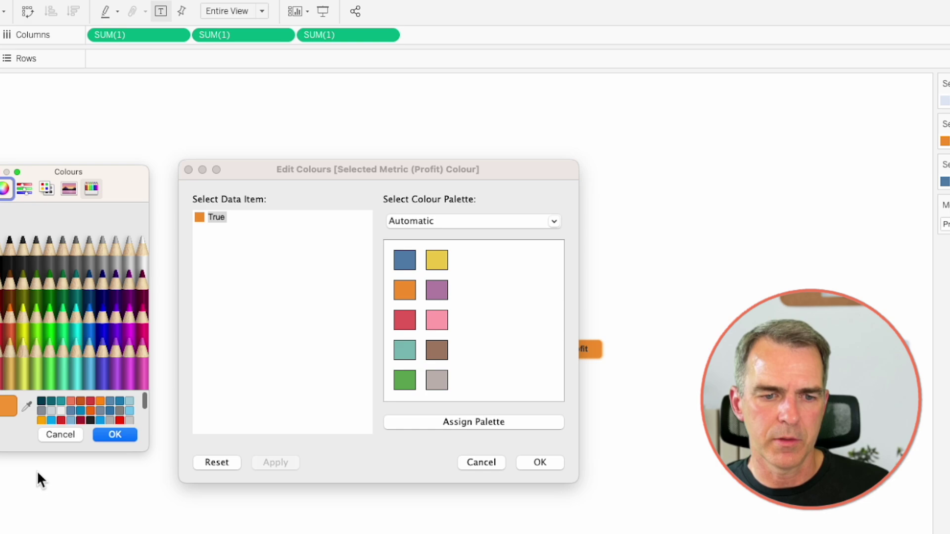
click(81, 398)
click(776, 210)
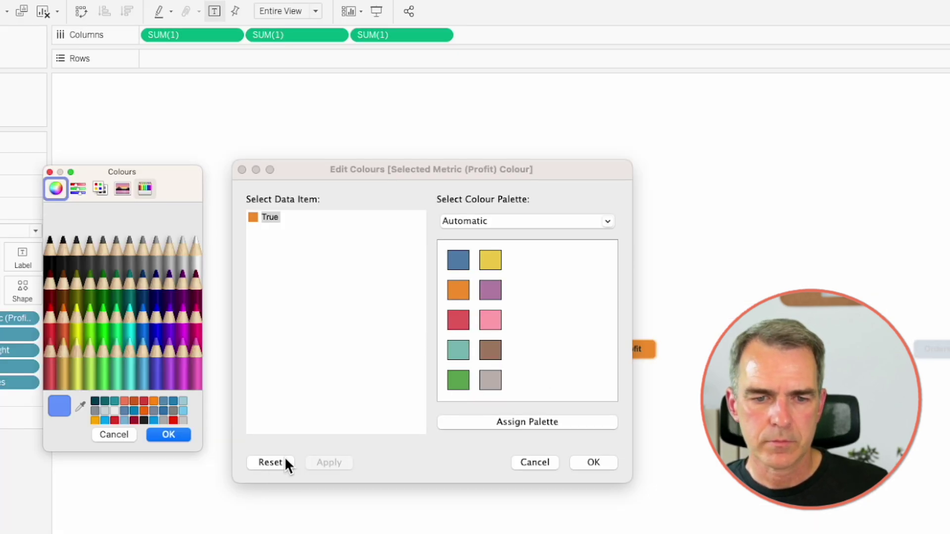
click(167, 433)
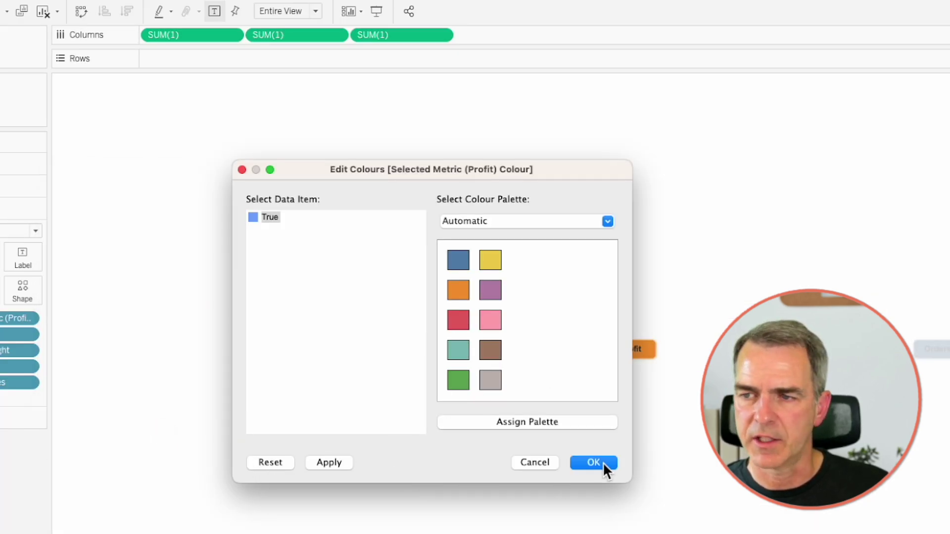
click(598, 462)
Set the unselected Orders button's False colour to a pale swatch
double_click(872, 182)
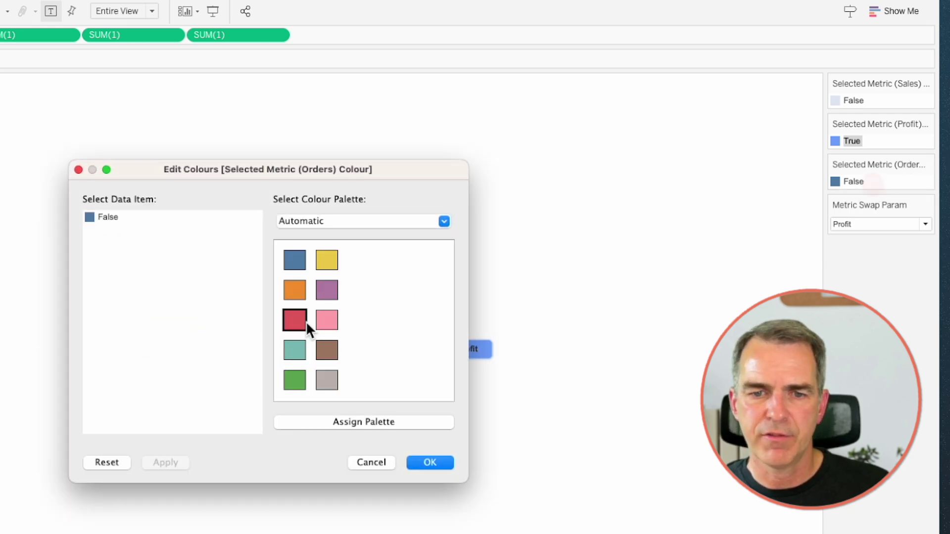
double_click(90, 218)
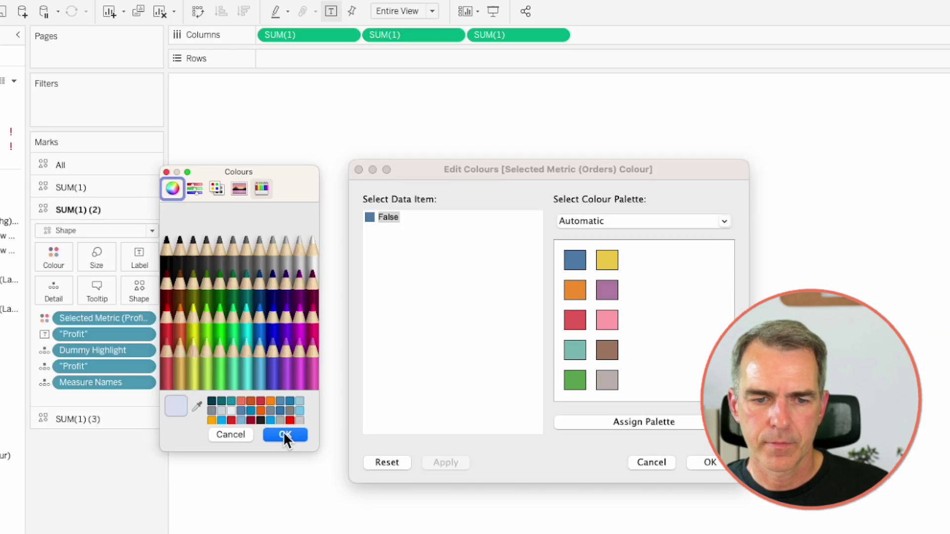
click(287, 435)
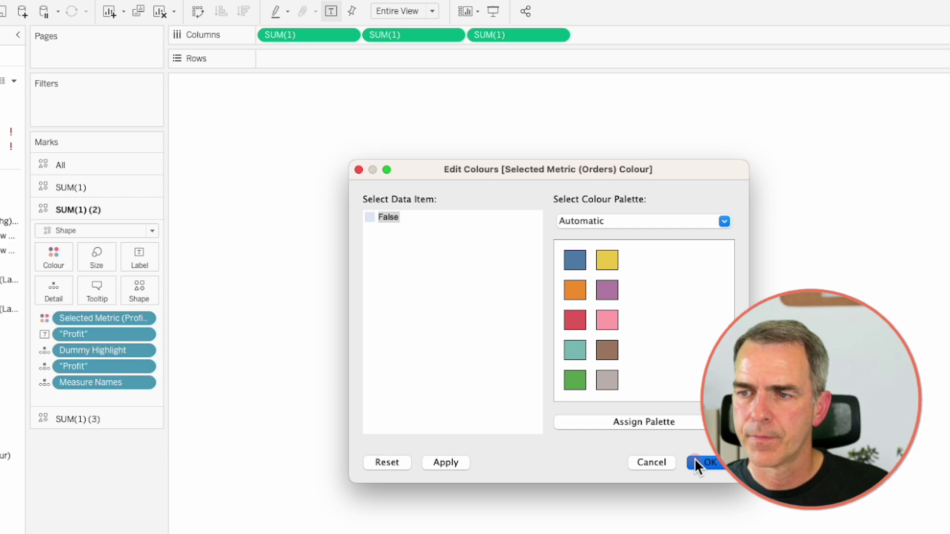
click(696, 459)
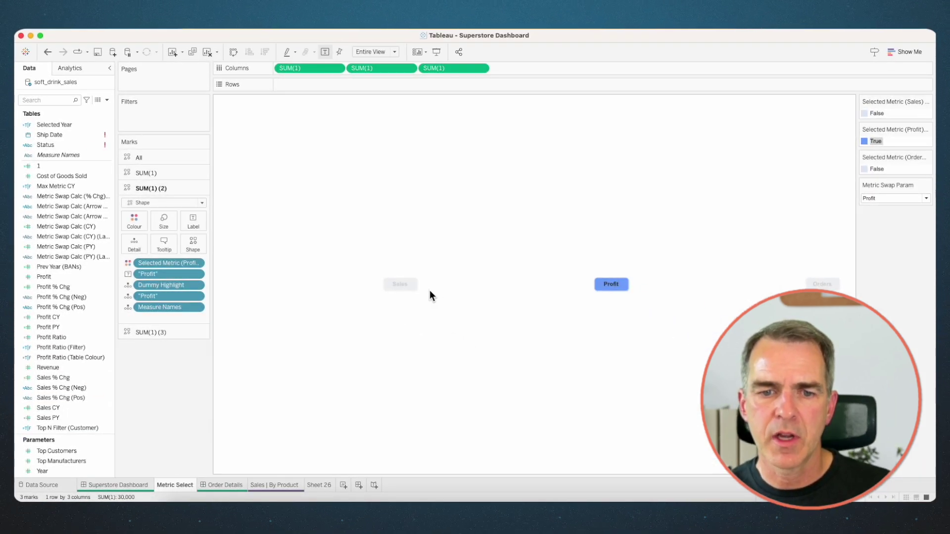
Switch the dashboard to Sales and make the selected Sales button bright blue
click(143, 485)
scroll(613, 129, down, 2)
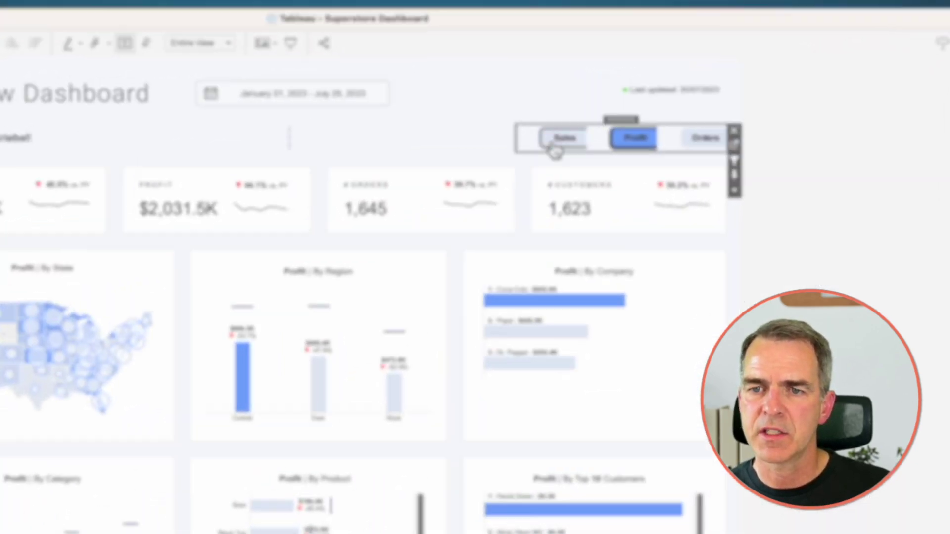
click(529, 152)
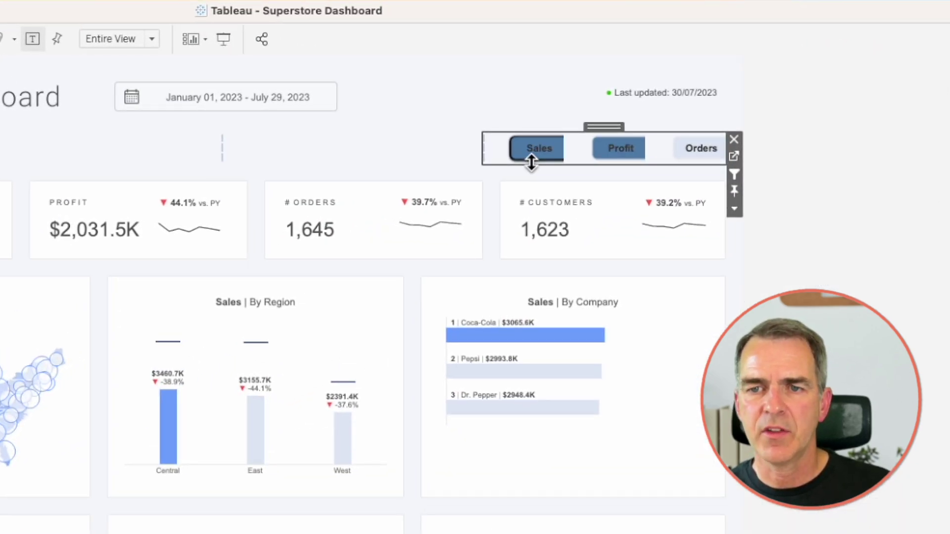
click(734, 157)
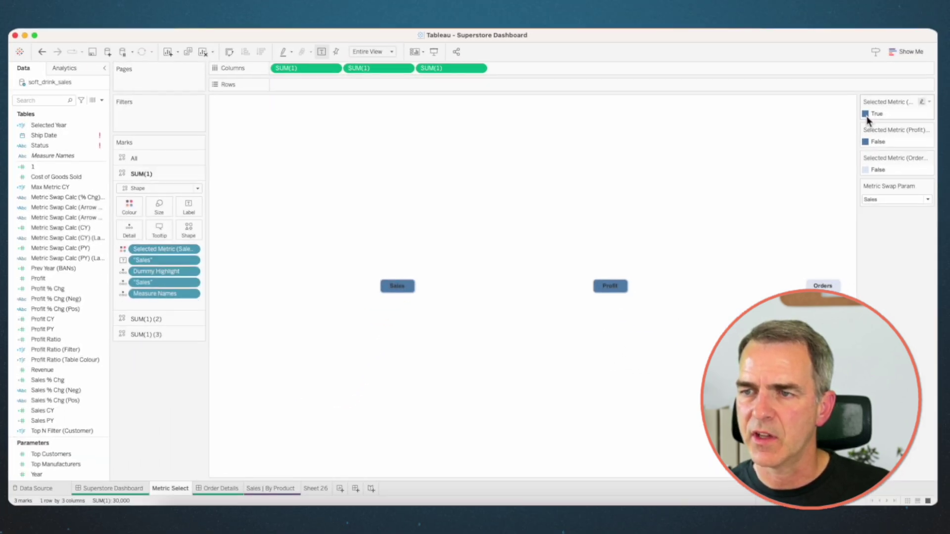
double_click(867, 114)
double_click(352, 194)
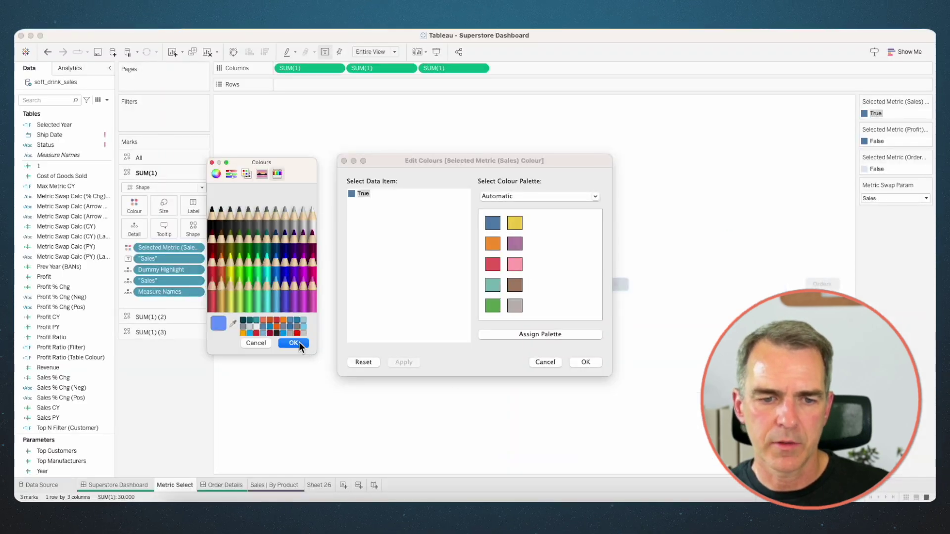
click(298, 342)
click(584, 365)
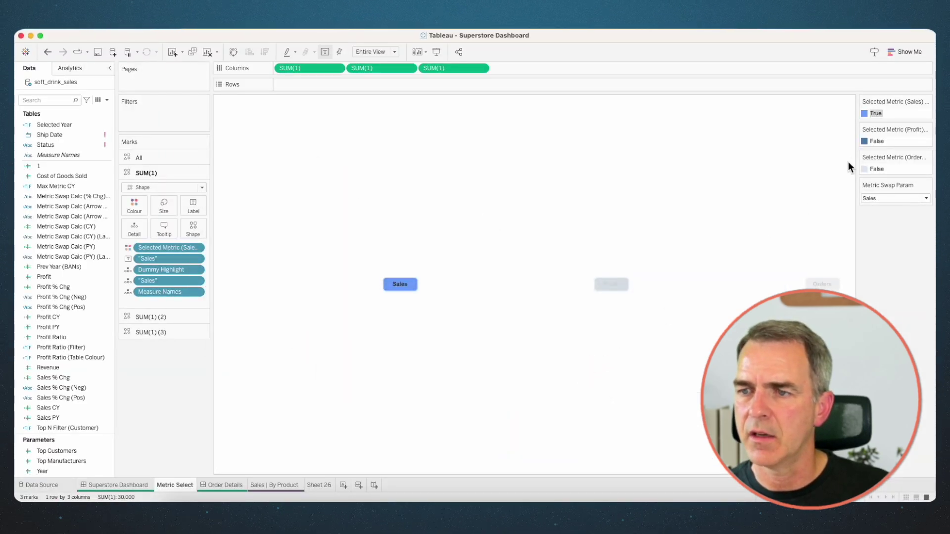
Make the unselected Profit button's False colour pale
double_click(865, 142)
double_click(349, 193)
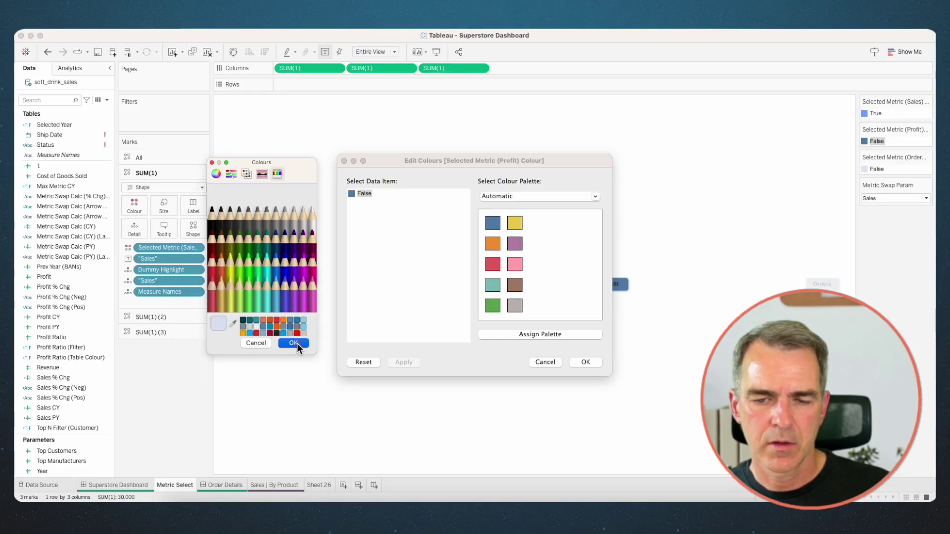
click(293, 343)
click(586, 363)
Switch to Orders, colour its selected button with the sampled reference blue, and return to the dashboard
click(122, 485)
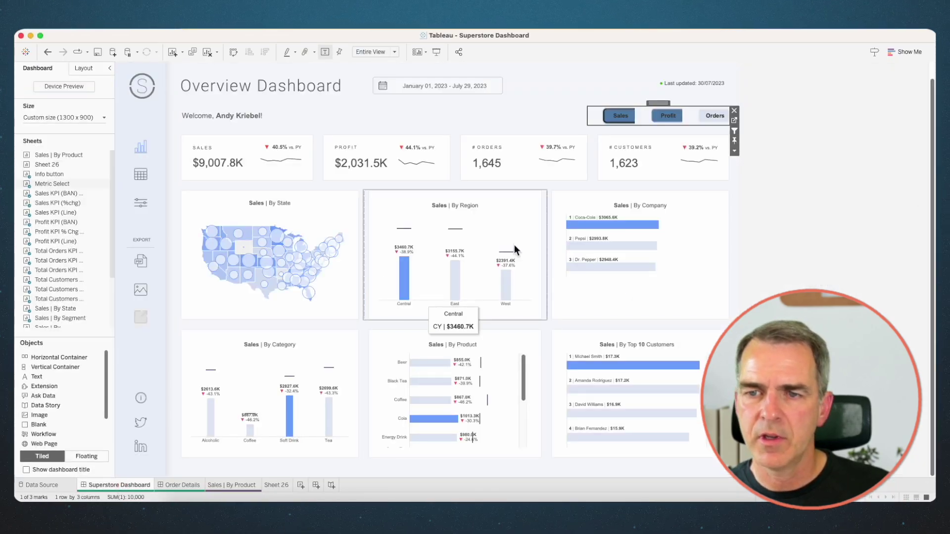
click(708, 131)
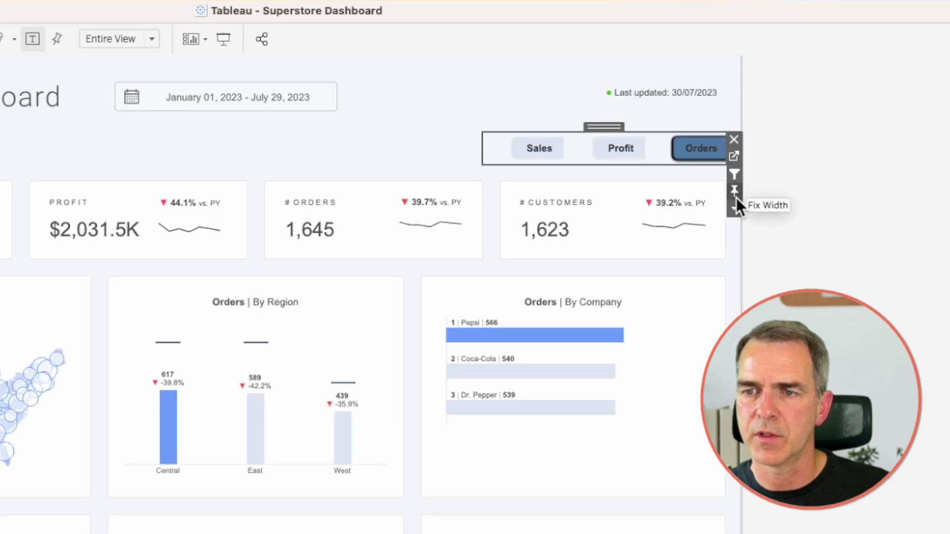
click(734, 154)
double_click(865, 170)
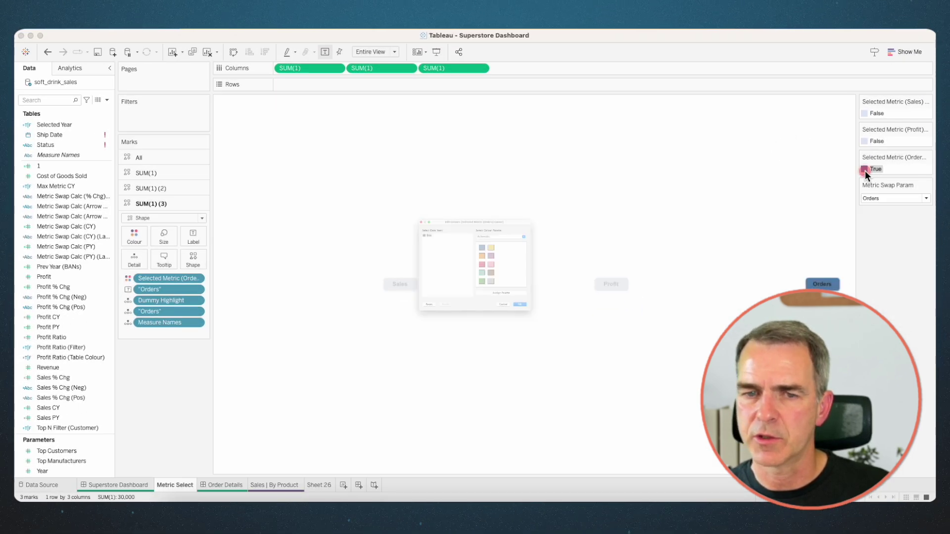
double_click(351, 193)
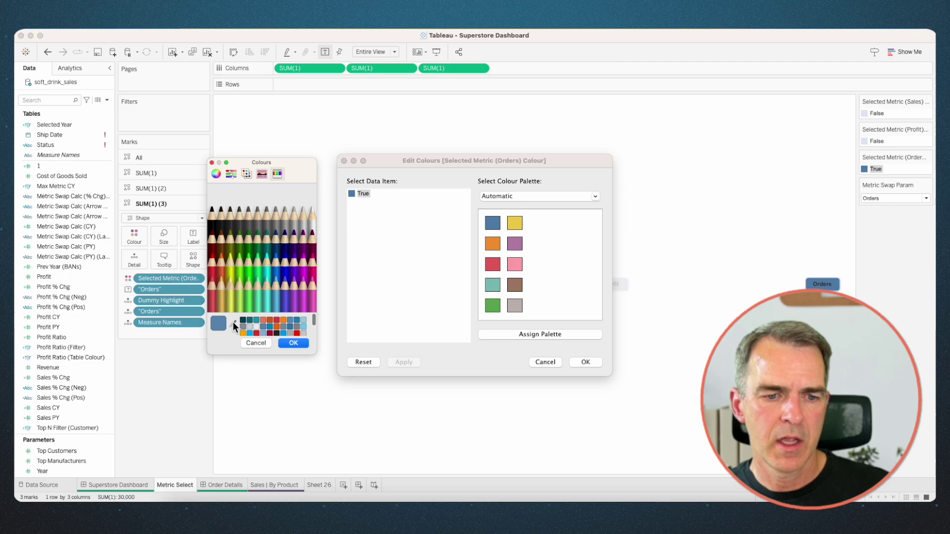
click(234, 323)
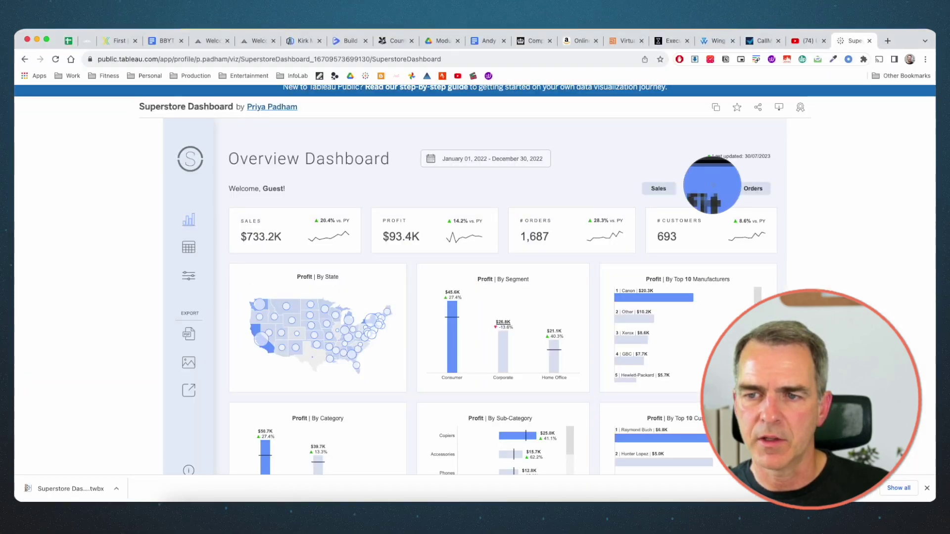
click(712, 189)
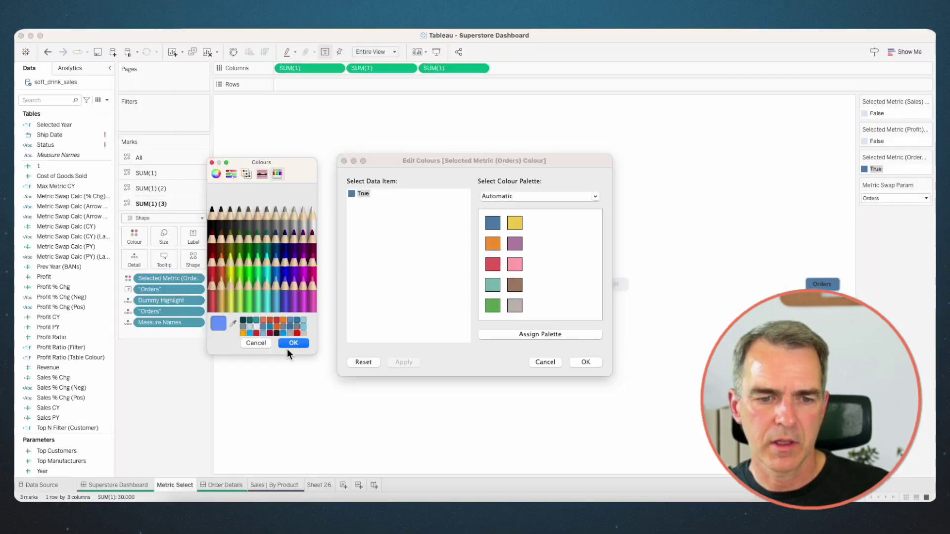
click(297, 345)
click(592, 361)
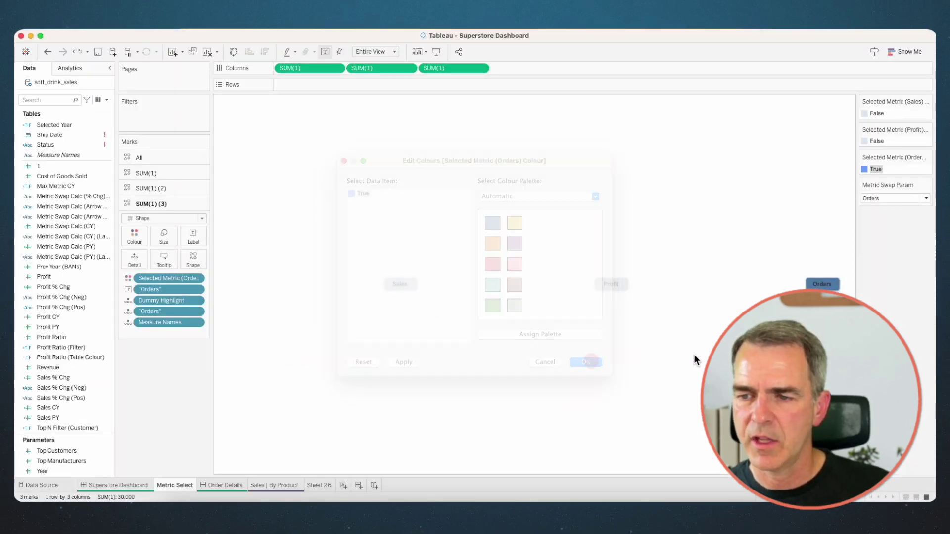
click(138, 485)
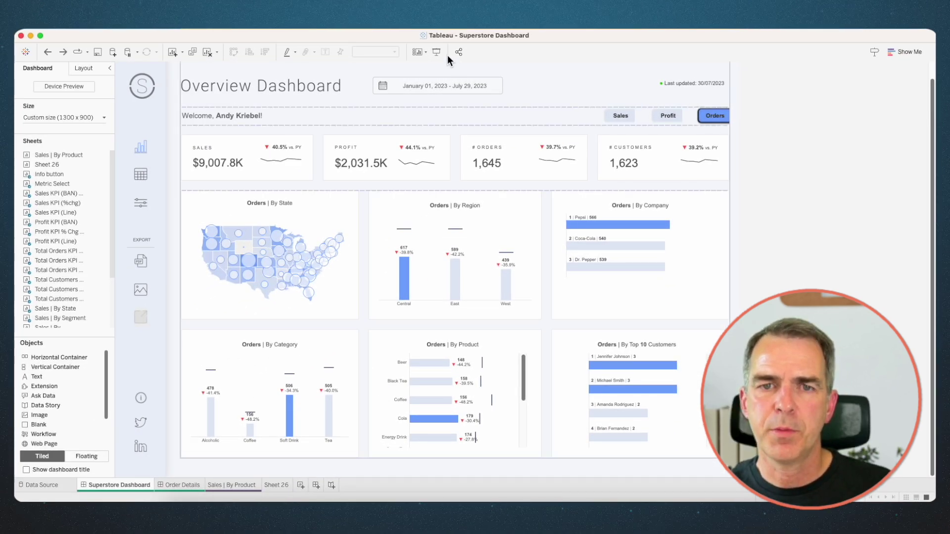
Preview the dashboard in Presentation Mode, switch it to Profit, and go to the Metric Select sheet
click(436, 52)
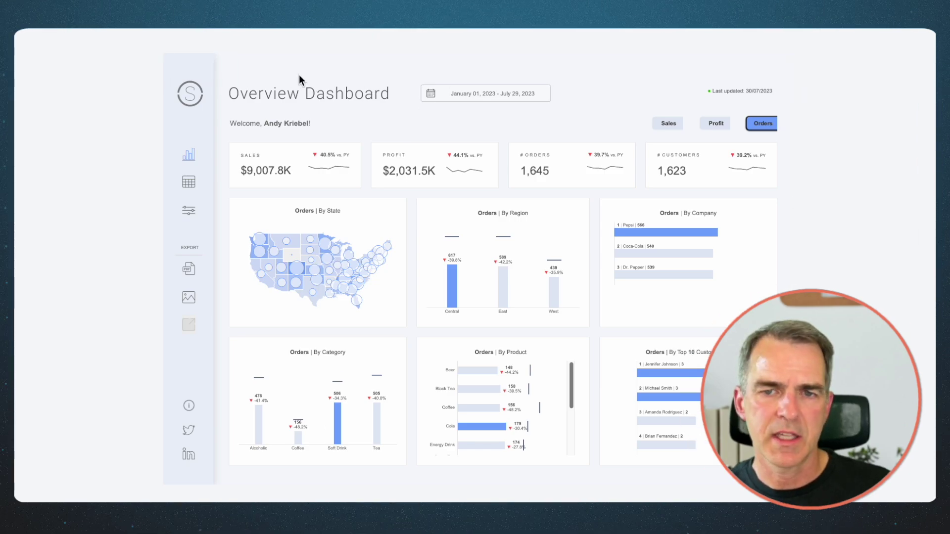
key(Escape)
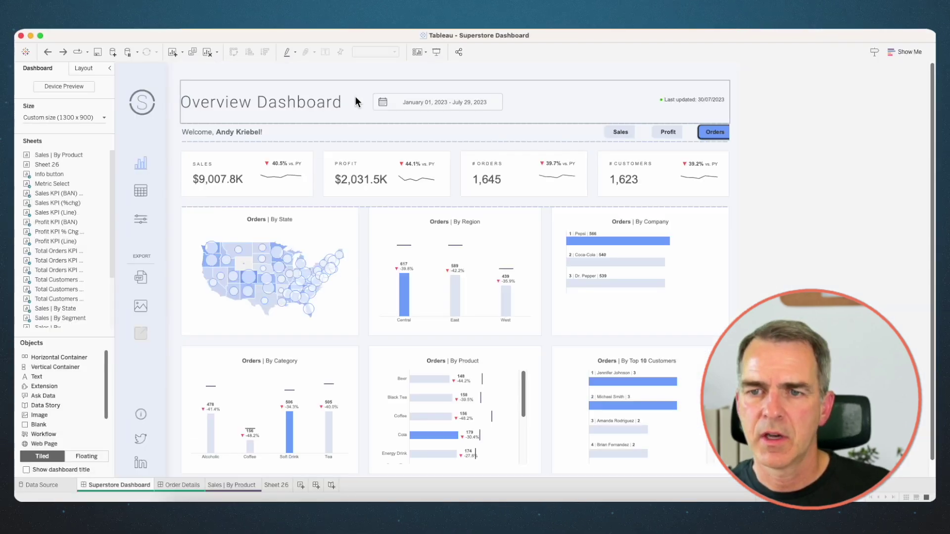
click(645, 133)
click(734, 136)
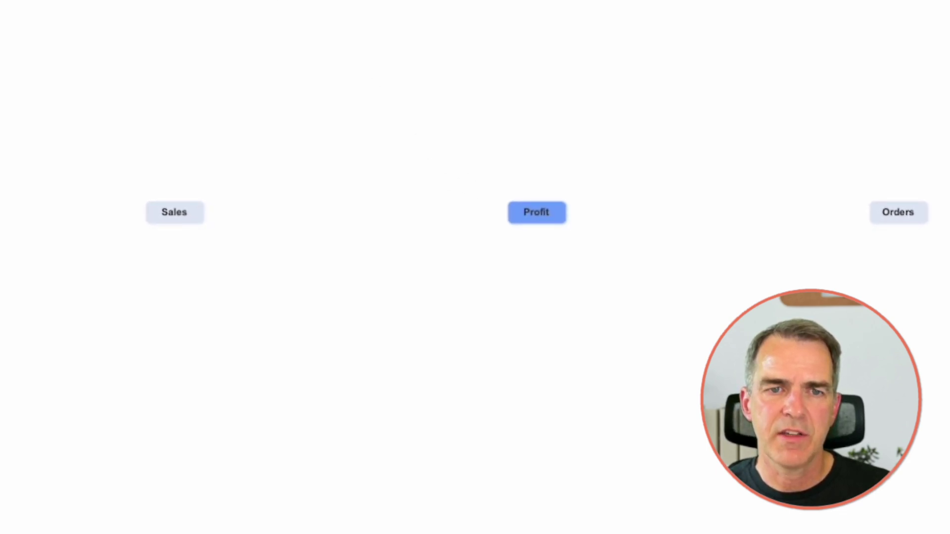
Edit the three SUM(1) pills on the Columns shelf to SUM(0), centring the Sales, Profit and Orders buttons
double_click(230, 108)
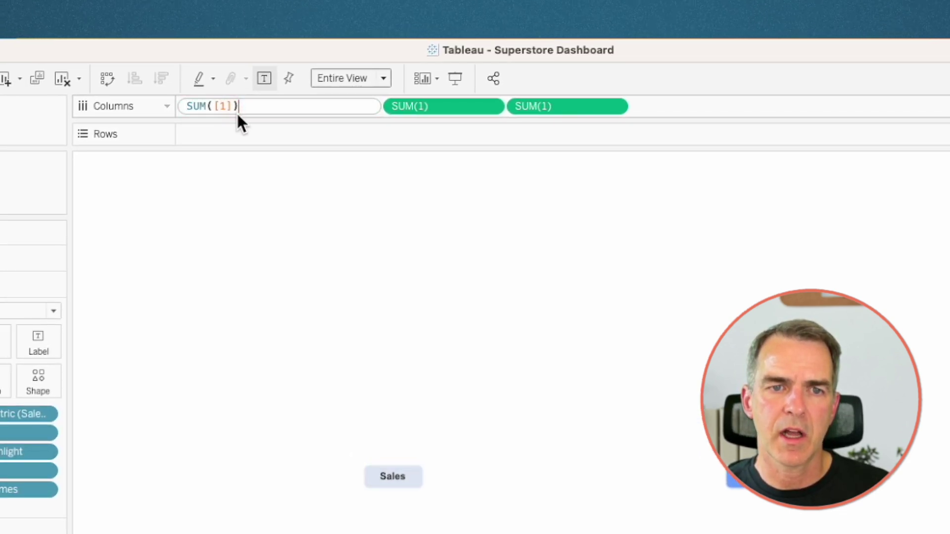
double_click(221, 106)
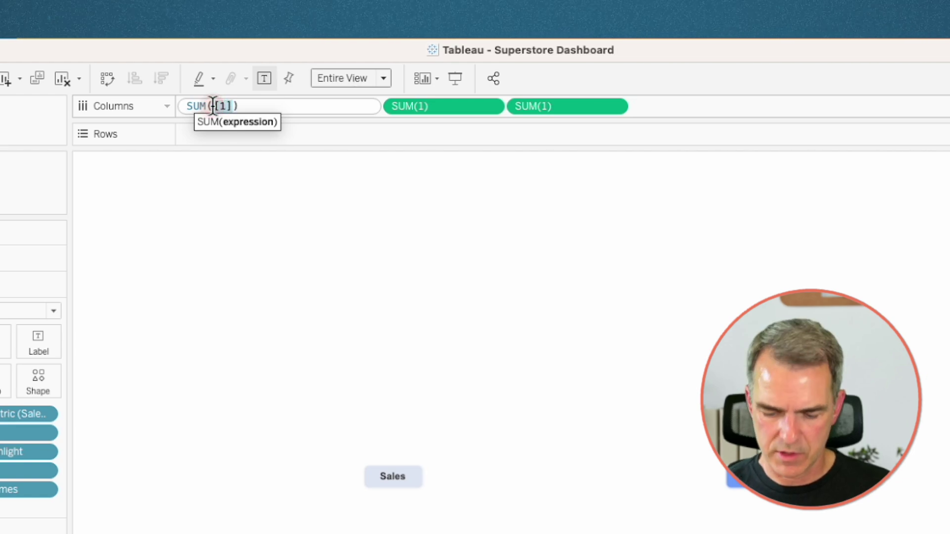
text(0)
key(Return)
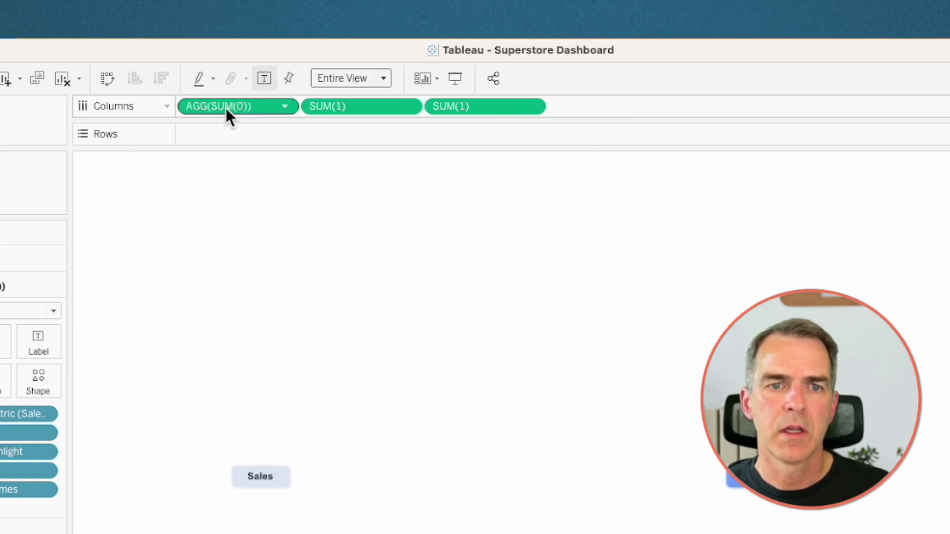
double_click(328, 107)
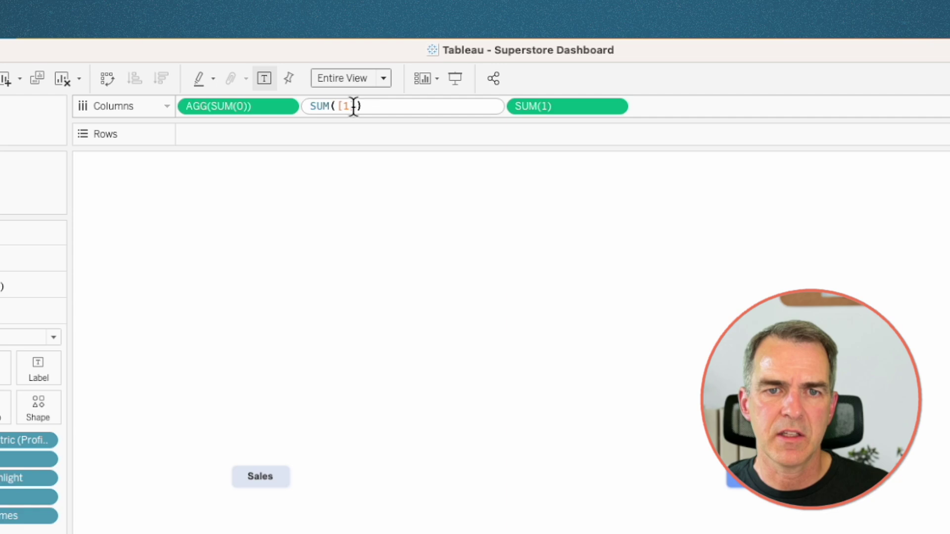
double_click(345, 106)
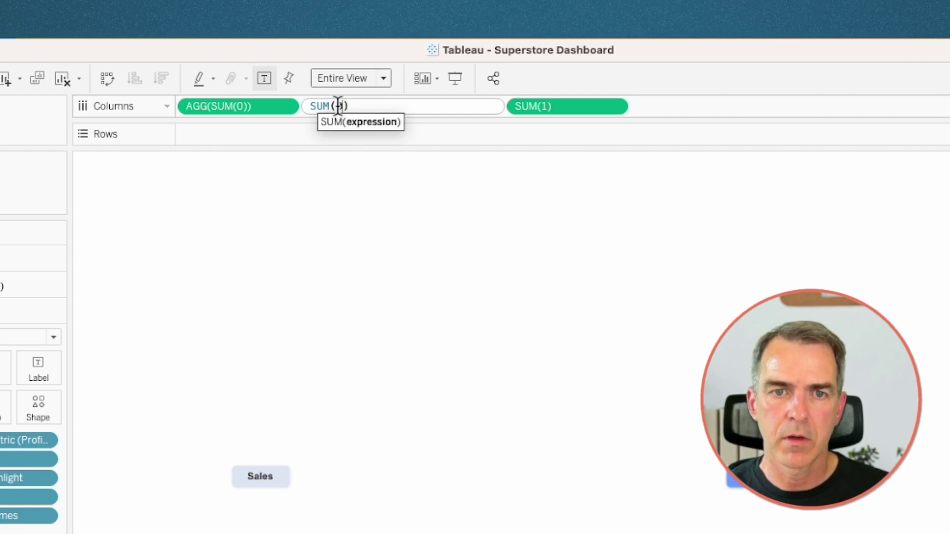
text(0)
key(Return)
double_click(454, 108)
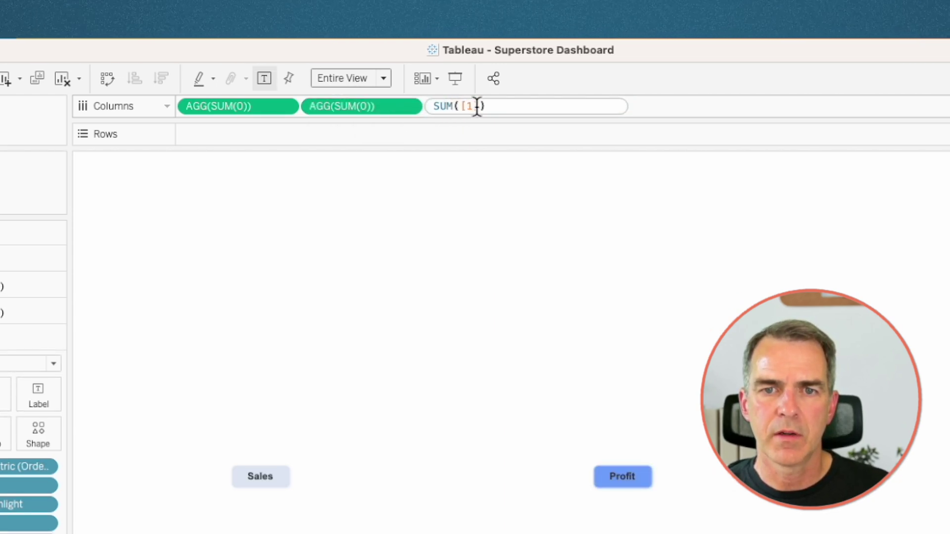
double_click(478, 107)
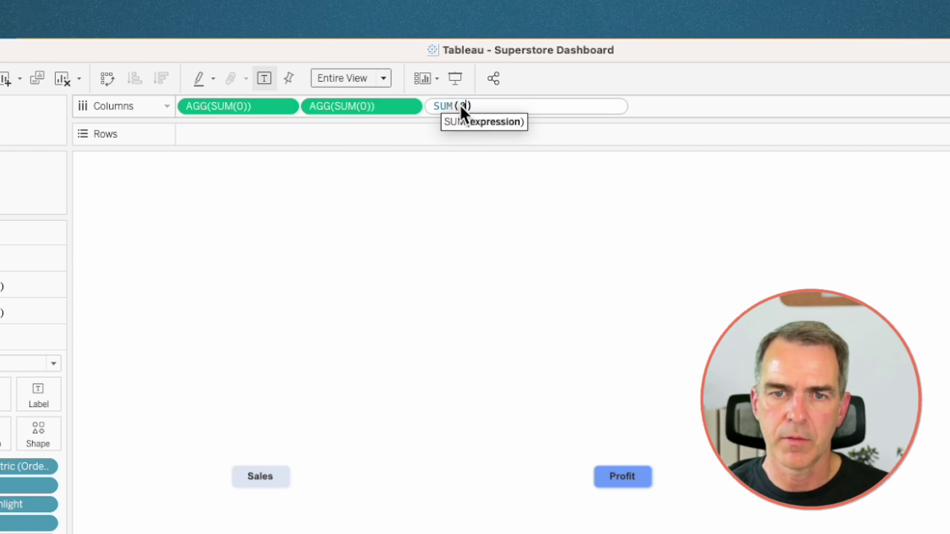
text(0)
key(Return)
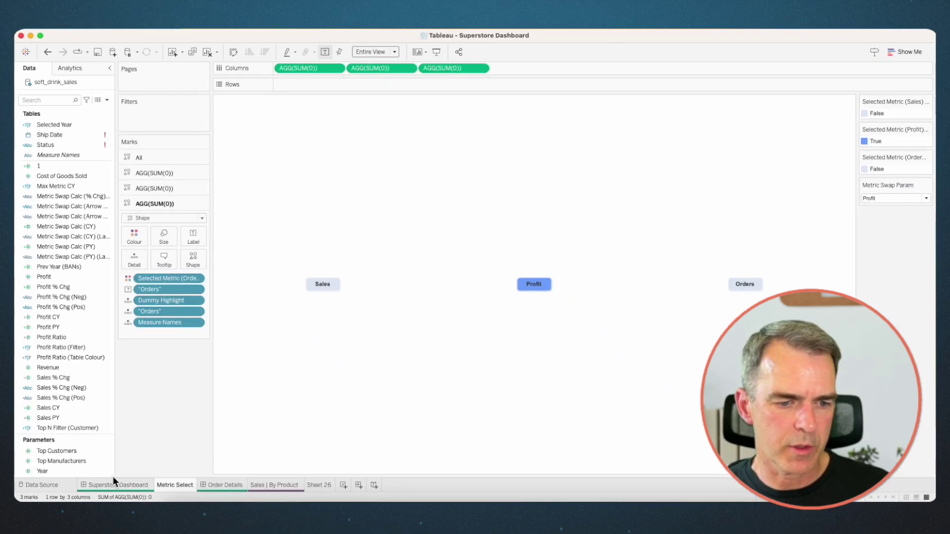
Return to the Superstore Dashboard and switch its charts back to Sales
click(118, 486)
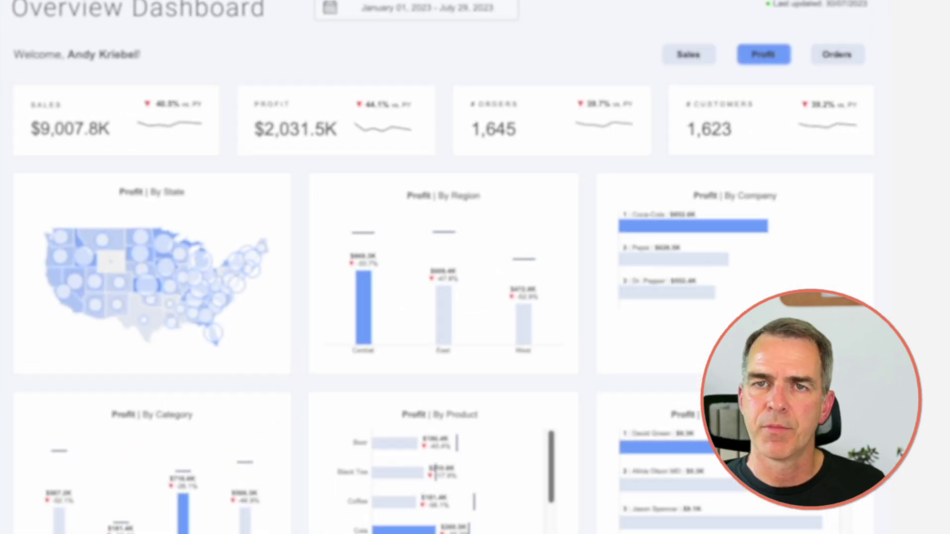
click(689, 55)
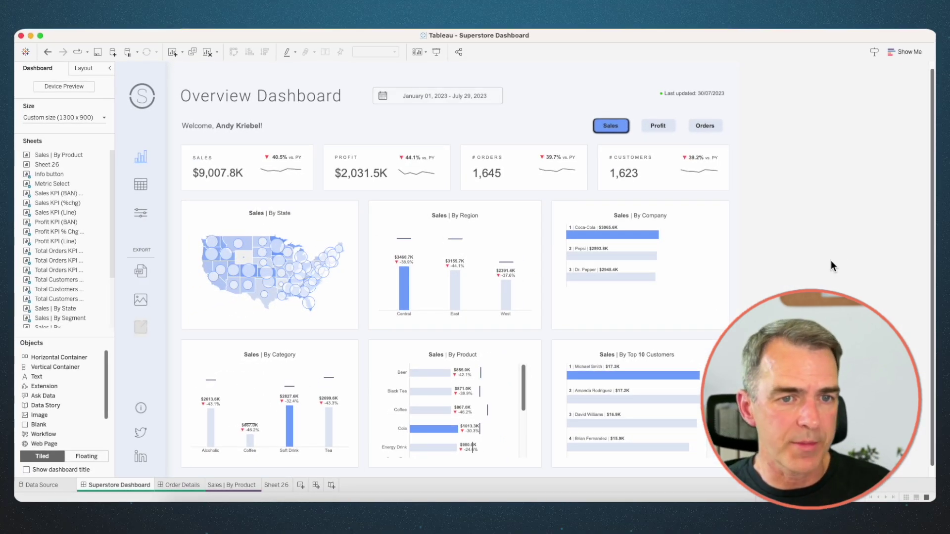